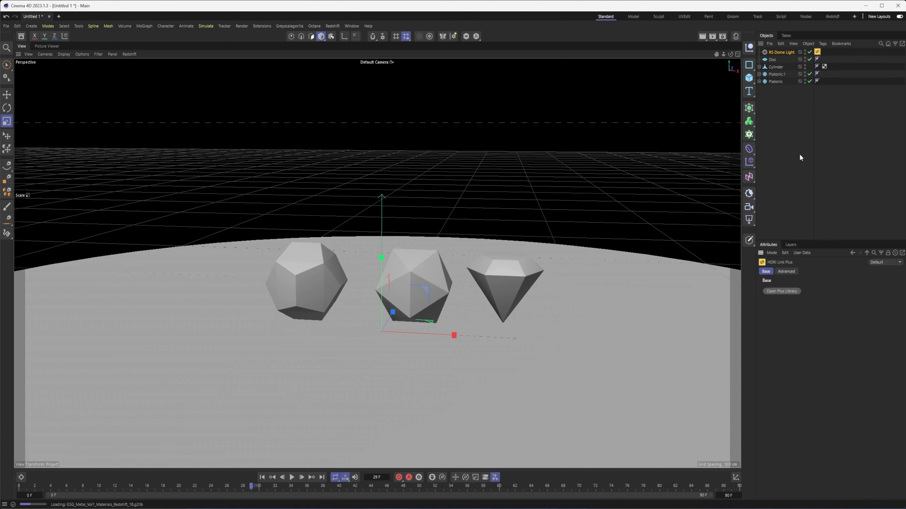
- Assign an environment map from the Pro Studios Metal Vol 2 HDRIs to the RS Dome Light and close the library
scroll(615, 200, down, 5)
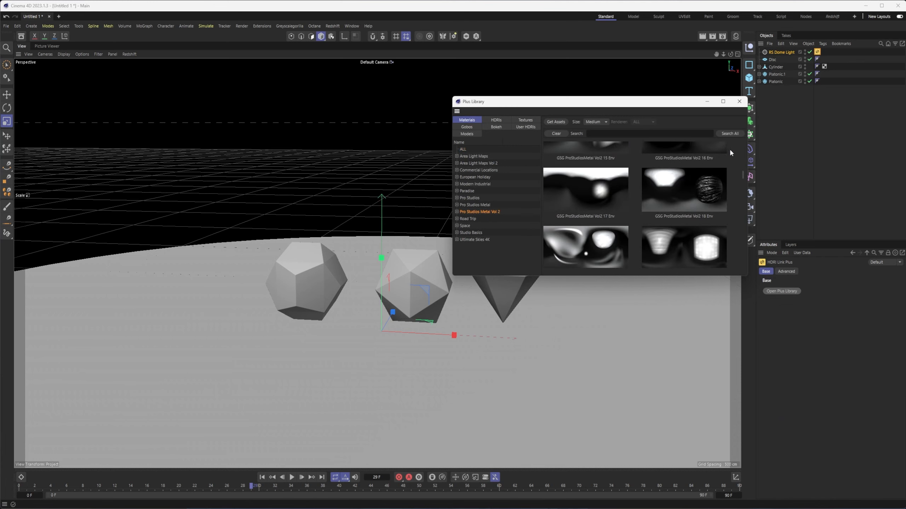
drag(742, 173, 736, 213)
click(698, 198)
click(595, 250)
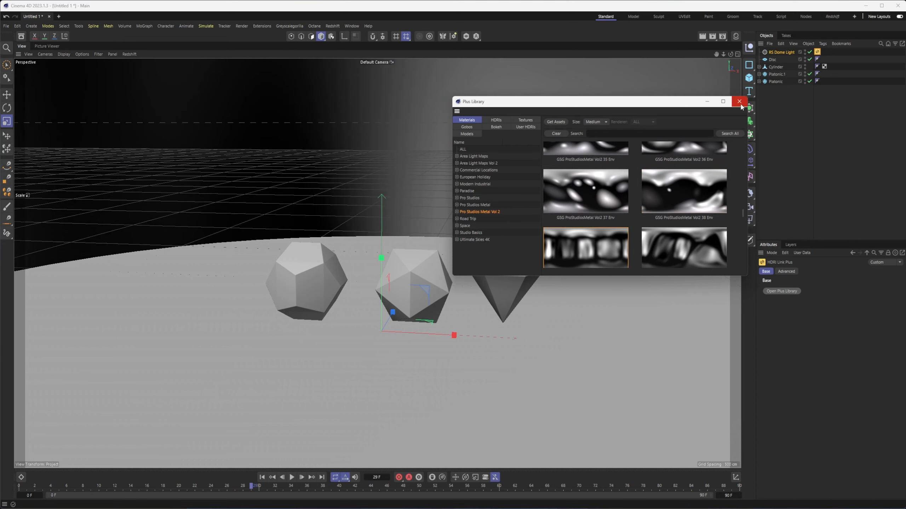
click(739, 104)
- Preview the dome lighting on the solids with Redshift's live render in the viewport and stop it again
click(129, 55)
click(150, 74)
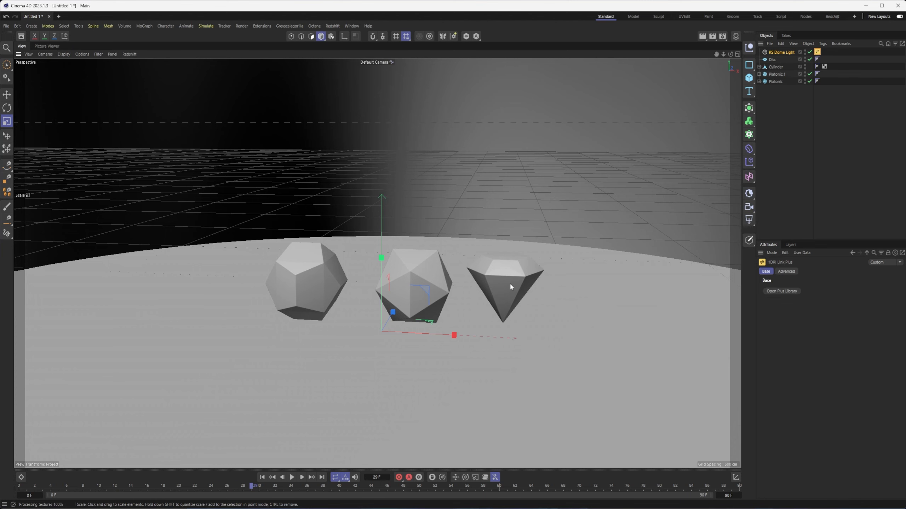
mouse_move(442, 315)
alt+mouse_down()
mouse_move(454, 312)
mouse_move(447, 320)
alt+mouse_up()
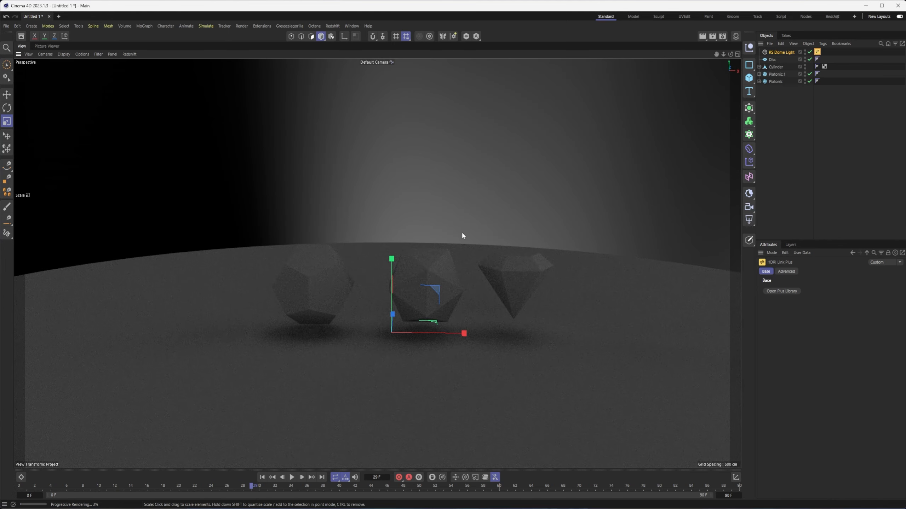
alt+drag(484, 247, 460, 254)
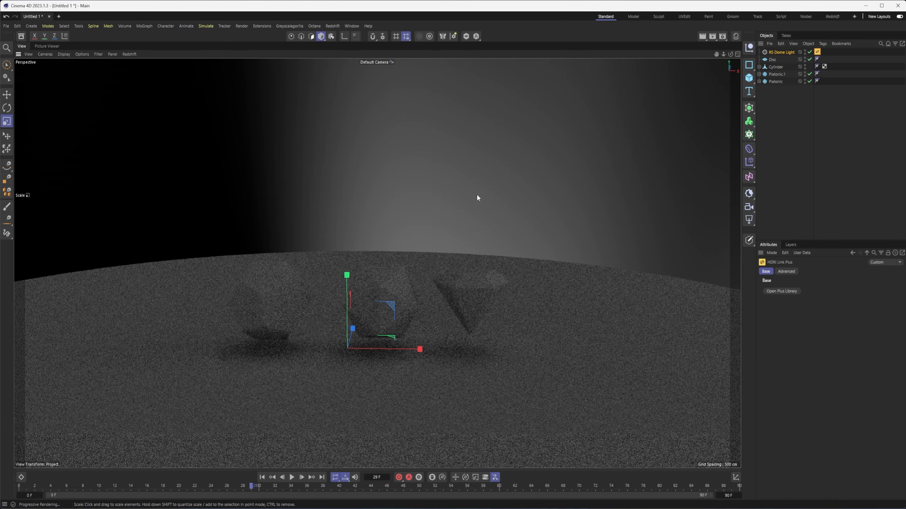
click(129, 53)
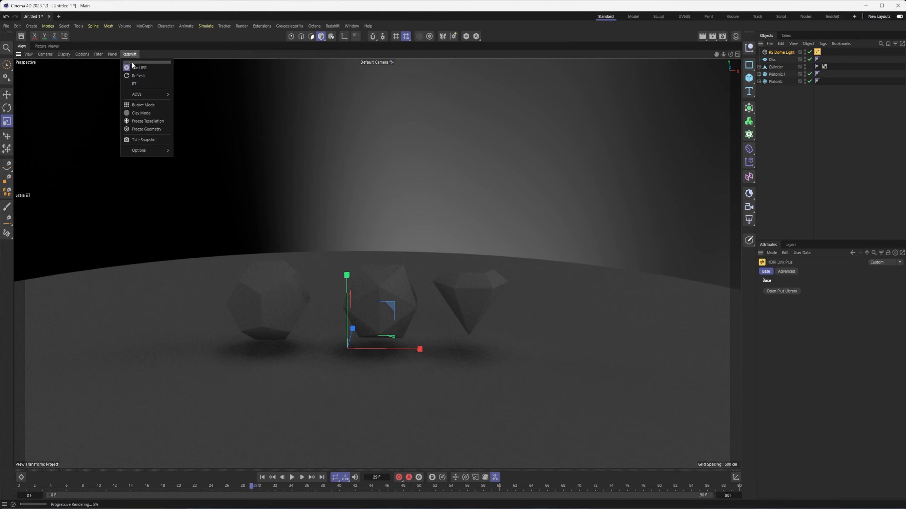
click(141, 66)
- Add a null object to the scene and activate the Move tool
alt+drag(373, 323, 375, 330)
alt+right_drag(375, 331, 302, 331)
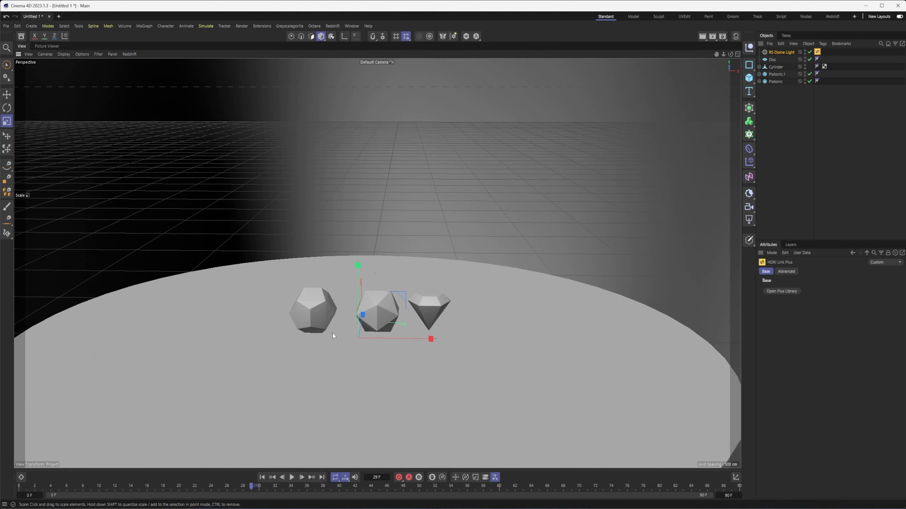
alt+middle_drag(301, 332, 295, 282)
click(749, 48)
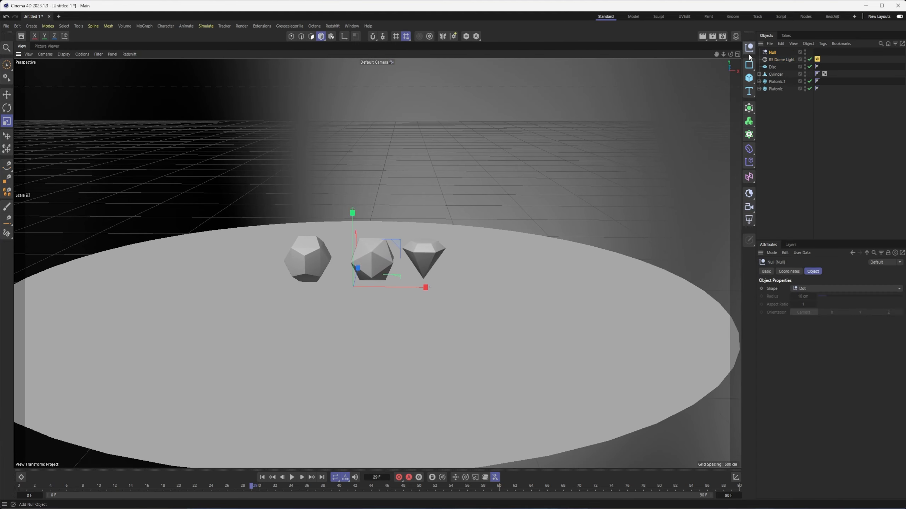
key(e)
- Add a Redshift area light and move it about 365 cm along its Z axis, in front of the solids
alt+drag(318, 291, 372, 288)
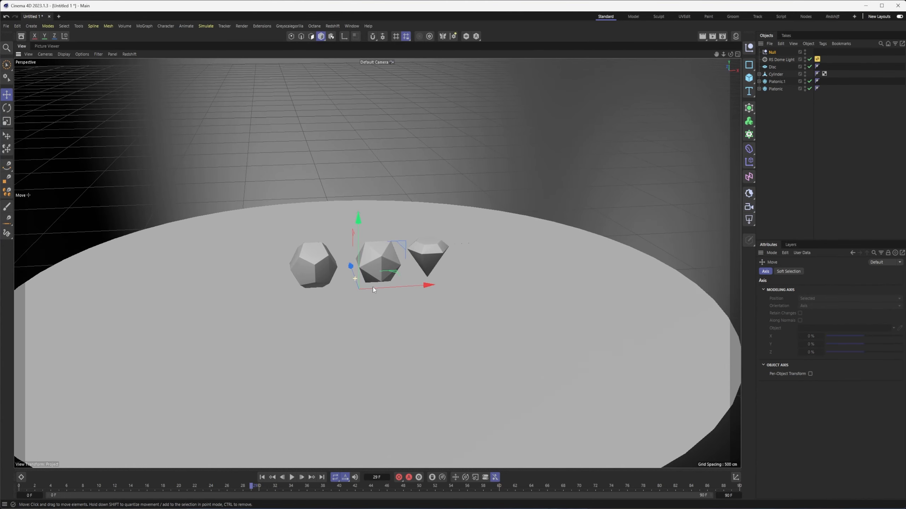
click(748, 220)
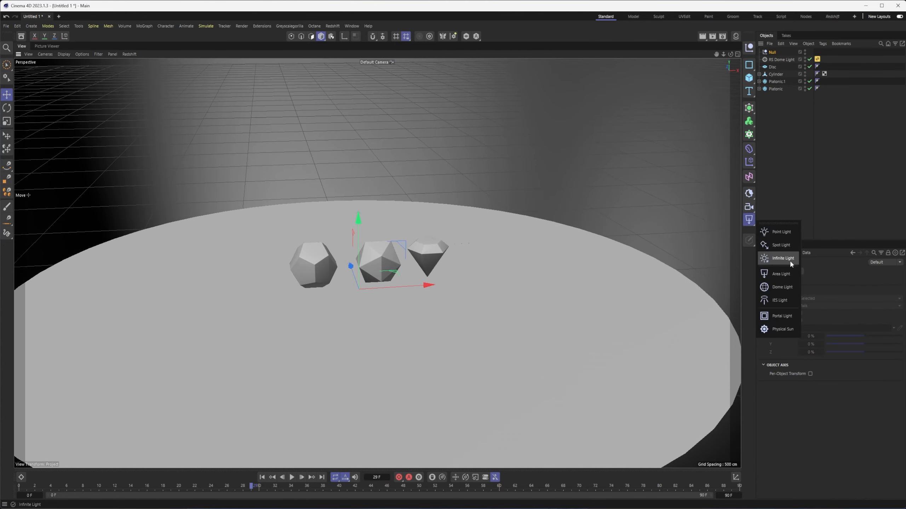
click(783, 274)
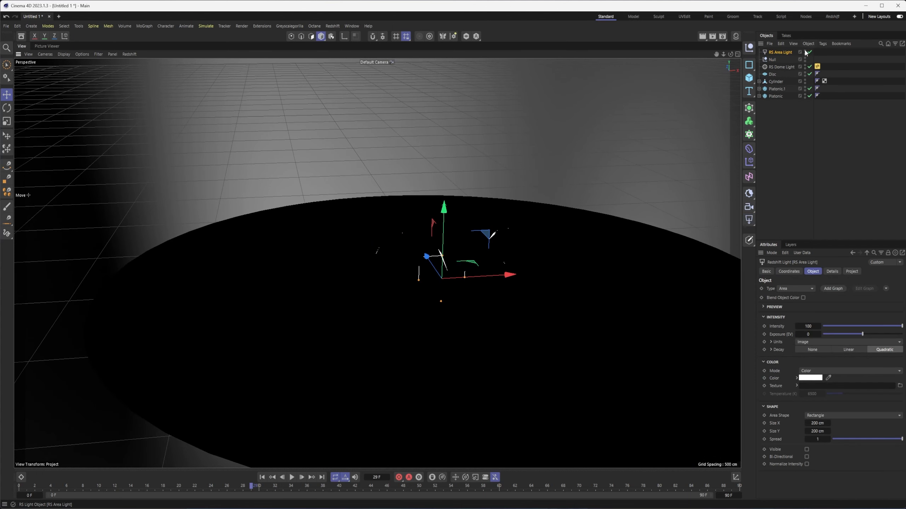
drag(430, 266, 461, 293)
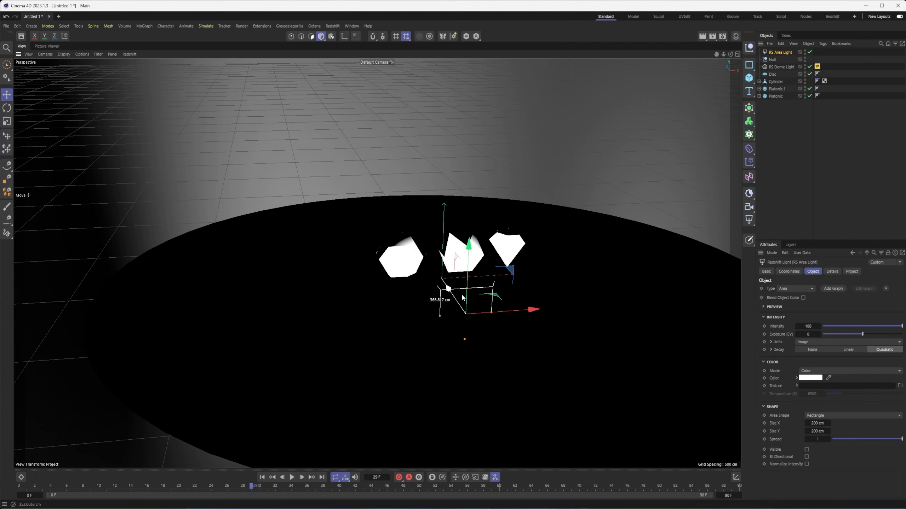
- Turn off the area light's illumination preview in the viewport, keeping its wireframe preview on
click(805, 52)
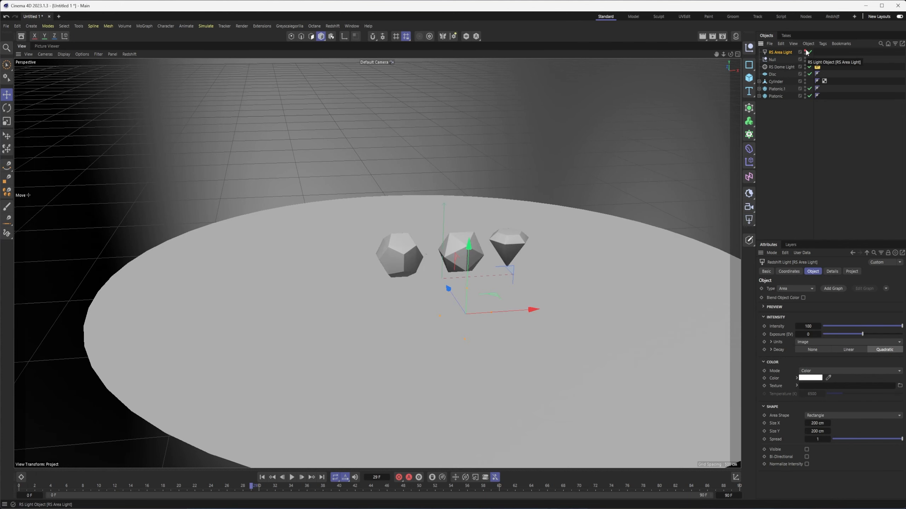
click(805, 52)
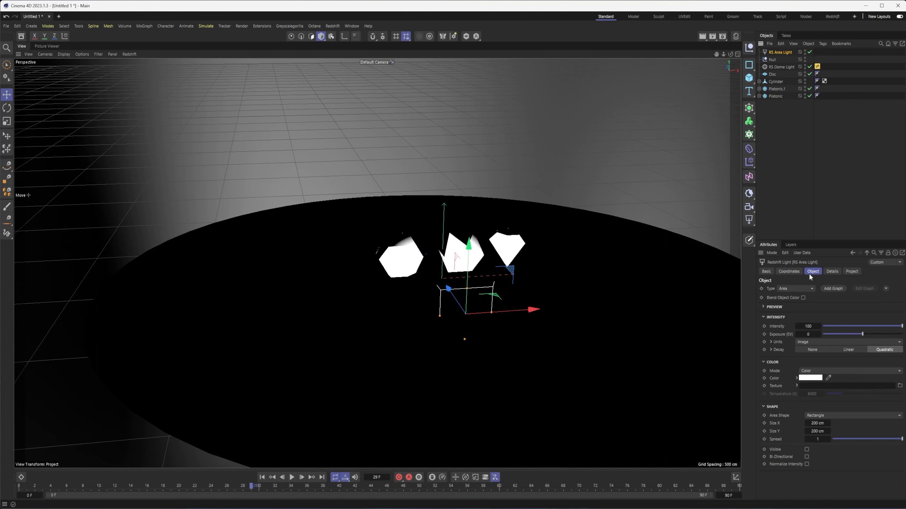
click(772, 306)
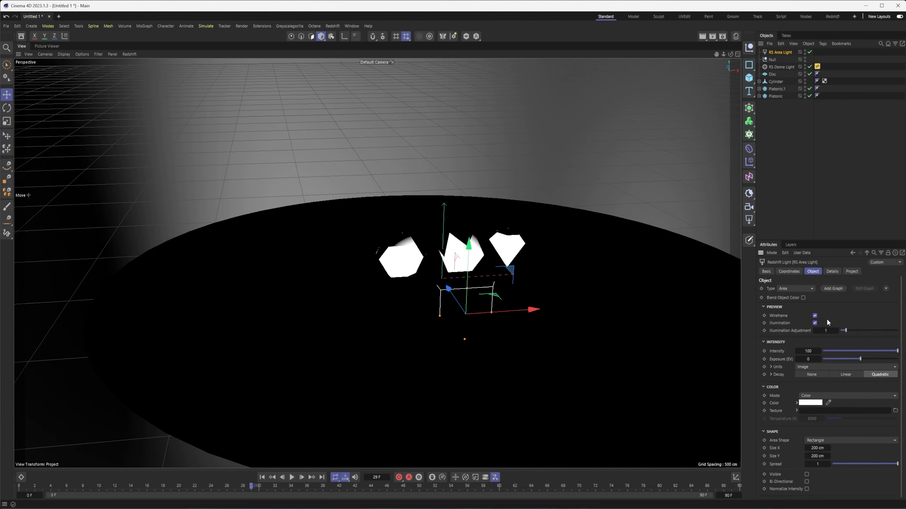
click(815, 323)
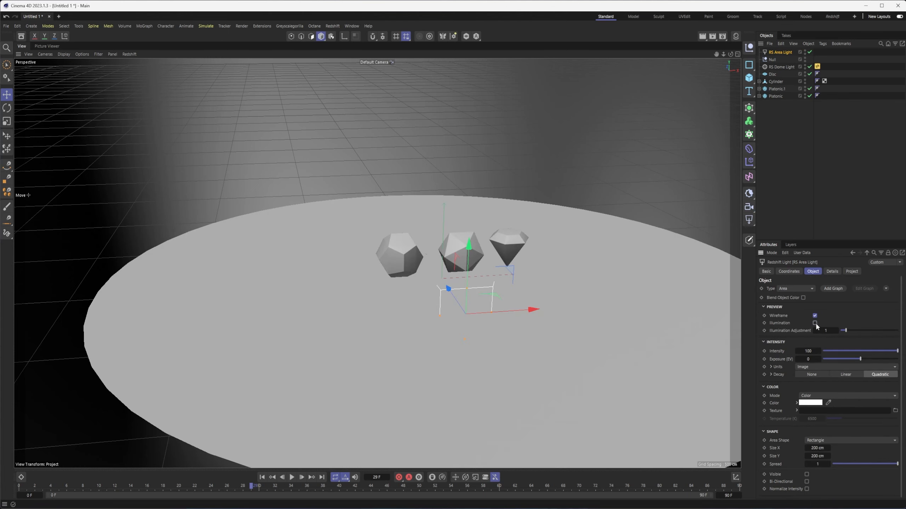
- Raise the area light along its vertical axis so it sits above the disc in front of the solids
drag(468, 262, 474, 183)
alt+middle_drag(511, 264, 494, 273)
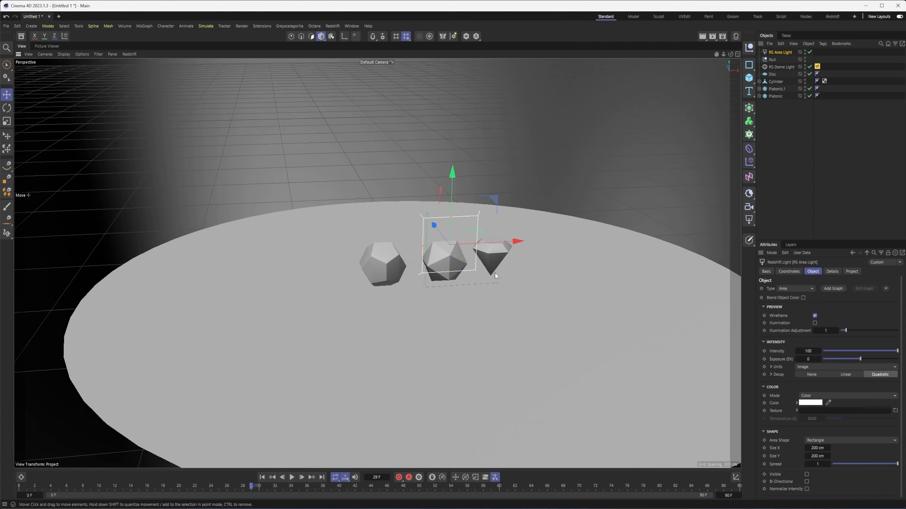
alt+right_drag(494, 273, 518, 260)
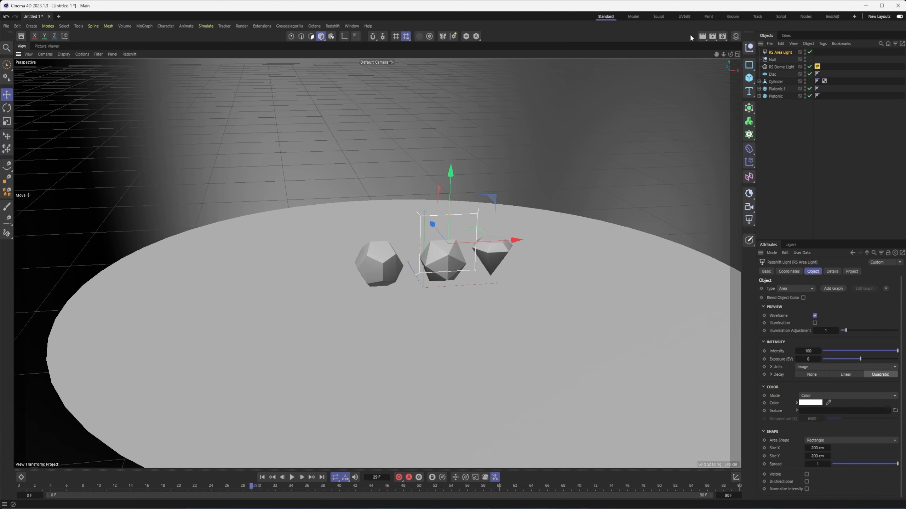
- Add a Target tag to the area light and assign the Null as its target object
right_click(781, 52)
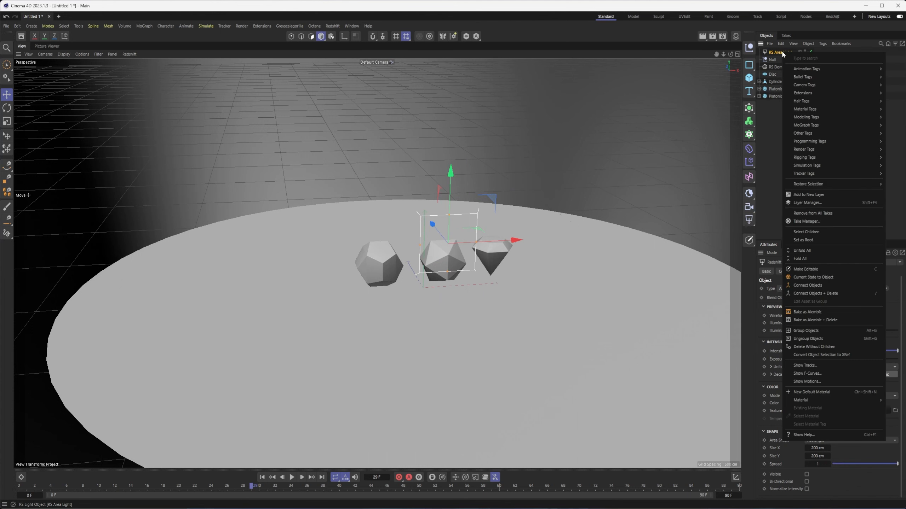
mouse_move(794, 71)
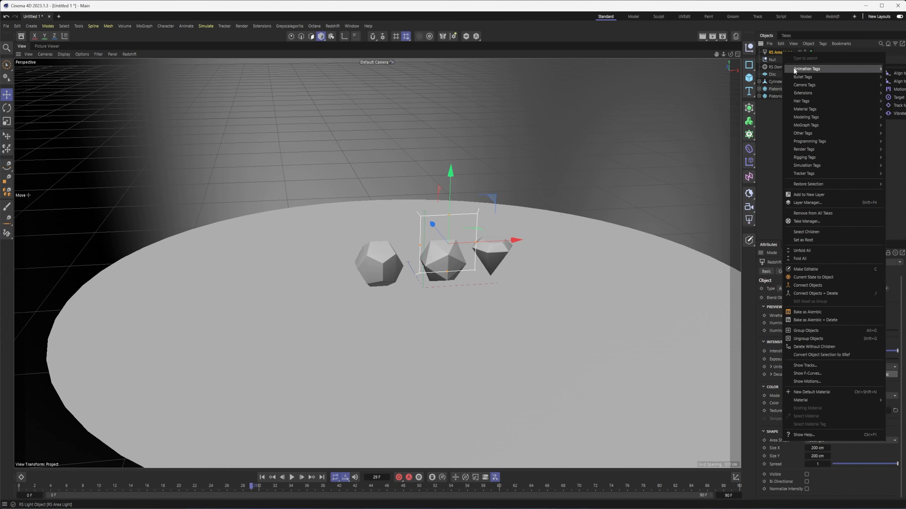
click(902, 100)
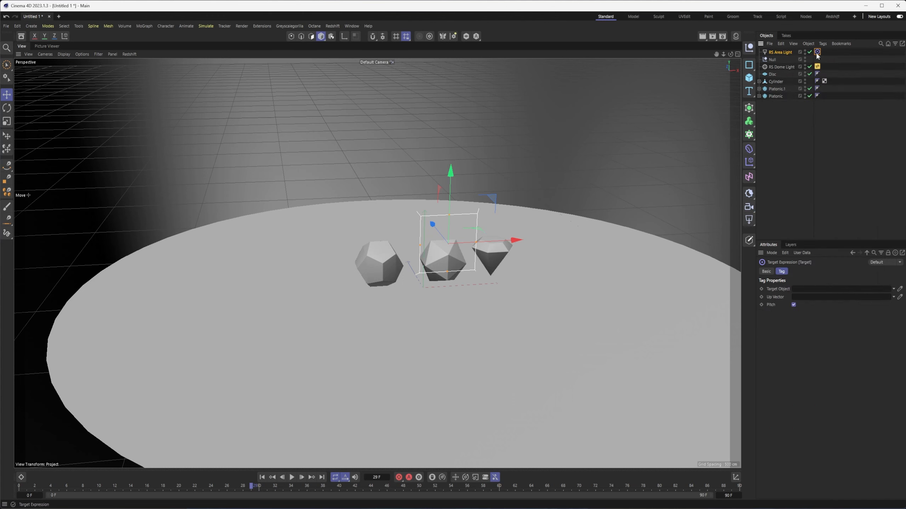
drag(771, 59, 808, 294)
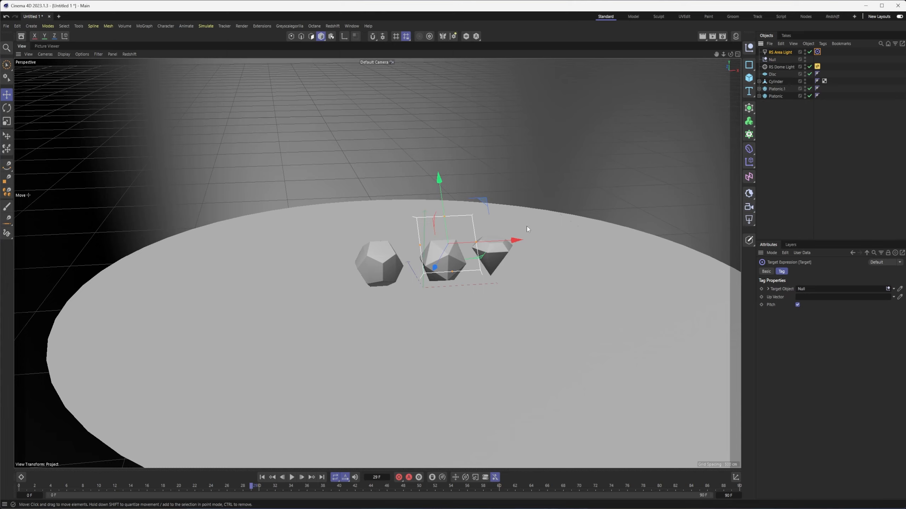
- Move the area light away from the solids to their left side, aimed back at the null
alt+drag(526, 229, 581, 232)
drag(523, 278, 658, 240)
alt+middle_drag(658, 239, 556, 230)
scroll(556, 230, down, 5)
alt+drag(584, 212, 418, 257)
alt+drag(482, 235, 442, 234)
alt+right_drag(372, 229, 491, 243)
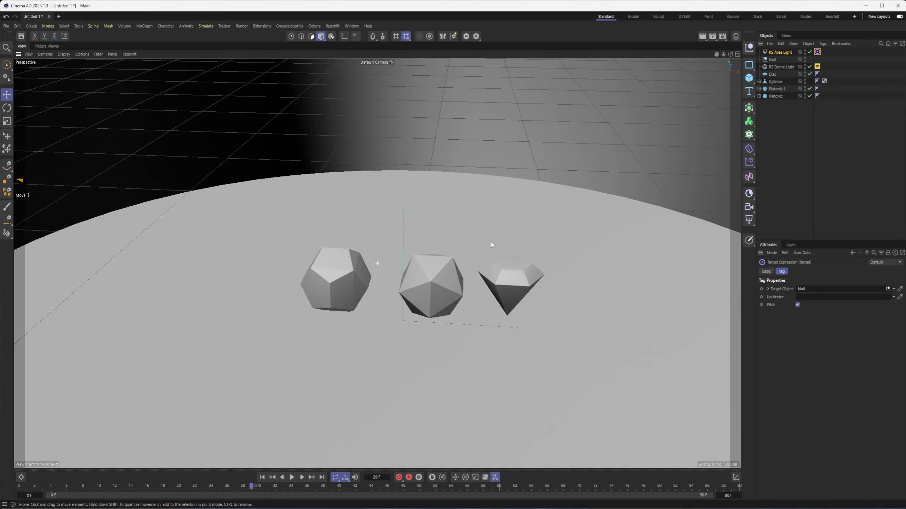
alt+middle_drag(491, 242, 475, 248)
alt+drag(474, 265, 482, 267)
- Select the target null and check its position relative to the three solids
click(772, 60)
scroll(437, 263, down, 6)
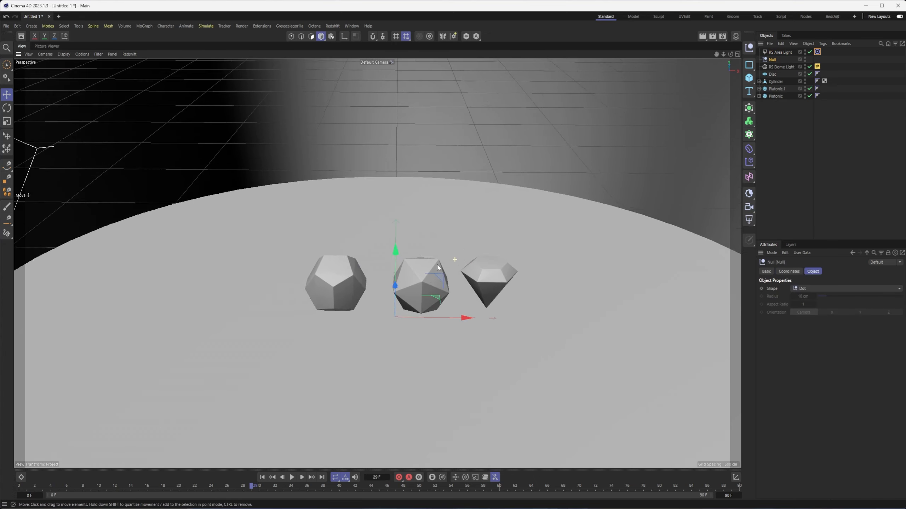
mouse_move(471, 251)
mouse_down()
mouse_move(520, 199)
mouse_move(481, 260)
mouse_move(466, 228)
mouse_move(444, 218)
mouse_move(499, 264)
mouse_move(476, 259)
mouse_move(467, 240)
mouse_up()
scroll(499, 250, up, 6)
alt+middle_drag(468, 240, 424, 241)
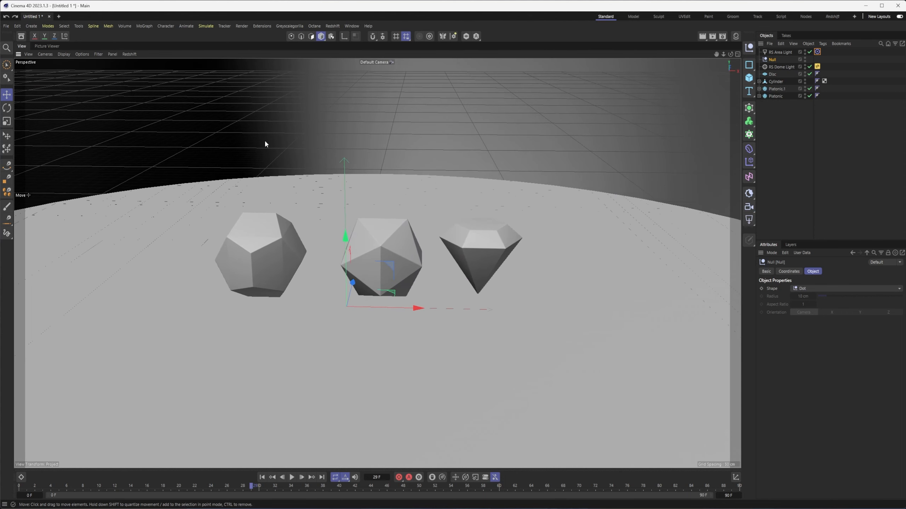
- Open the Redshift RenderView, dock it beside the perspective view and start its live render of the solids
click(350, 25)
click(380, 269)
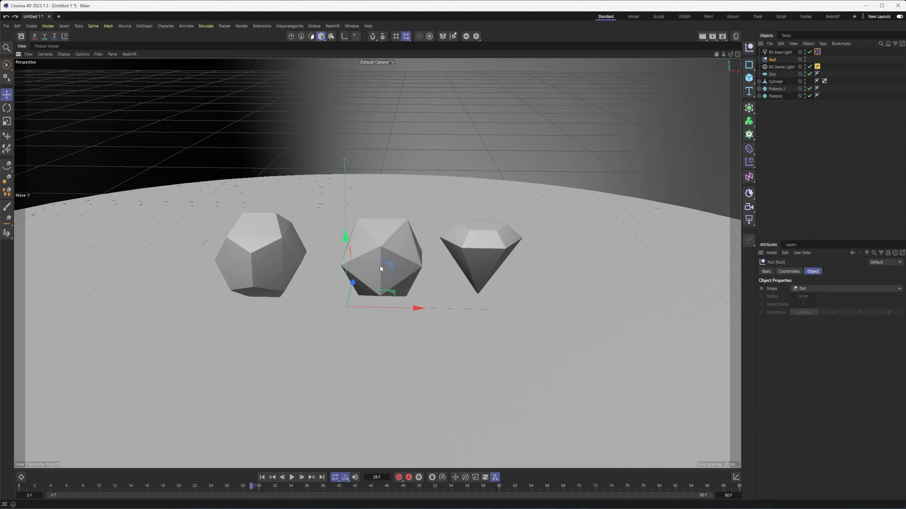
drag(383, 274, 32, 277)
click(30, 72)
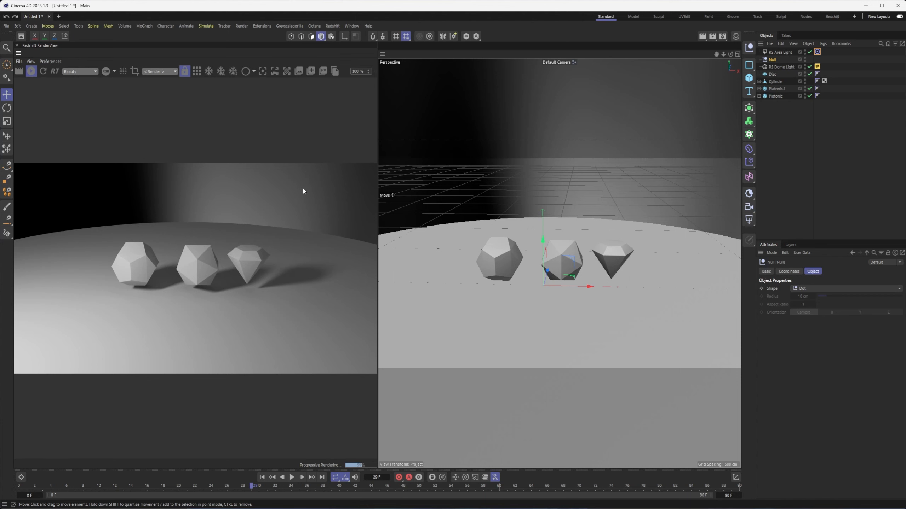
alt+middle_drag(582, 258, 568, 265)
alt+right_drag(564, 283, 576, 276)
alt+middle_drag(575, 277, 593, 286)
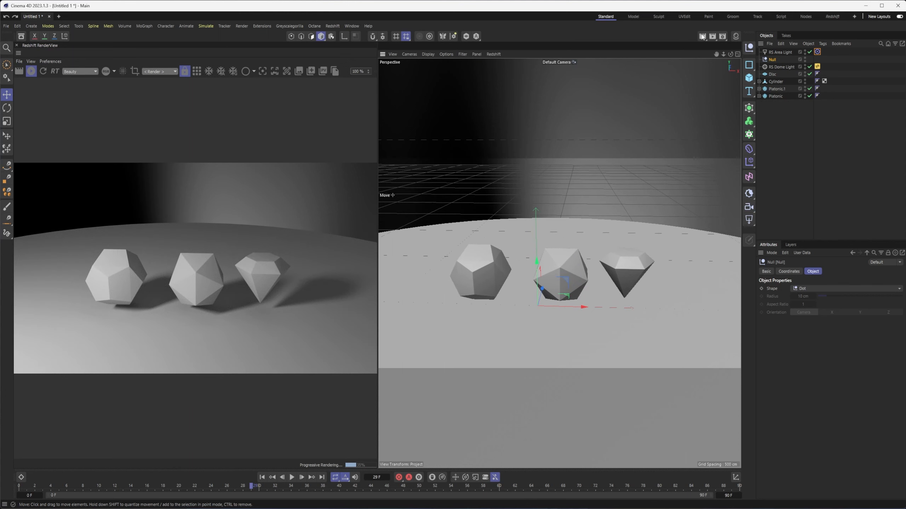
- Show the Material Manager and create a new Redshift Standard material
click(734, 36)
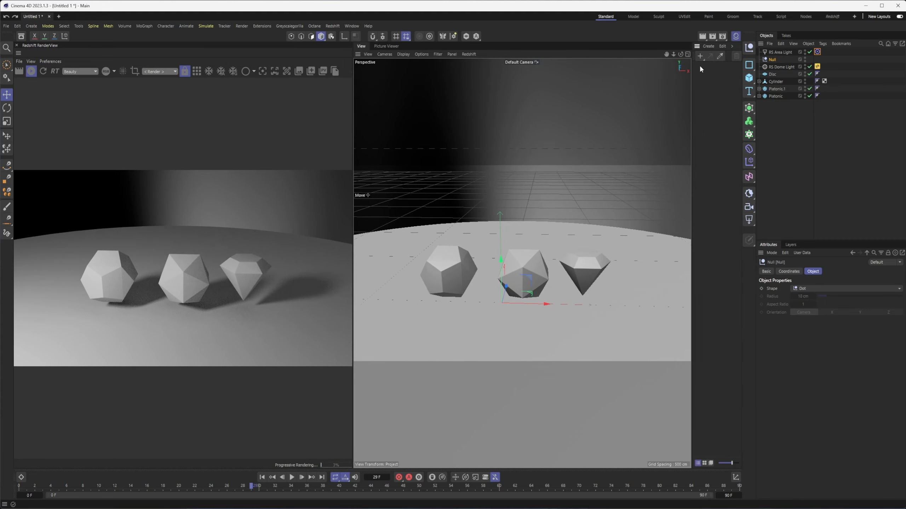
click(699, 56)
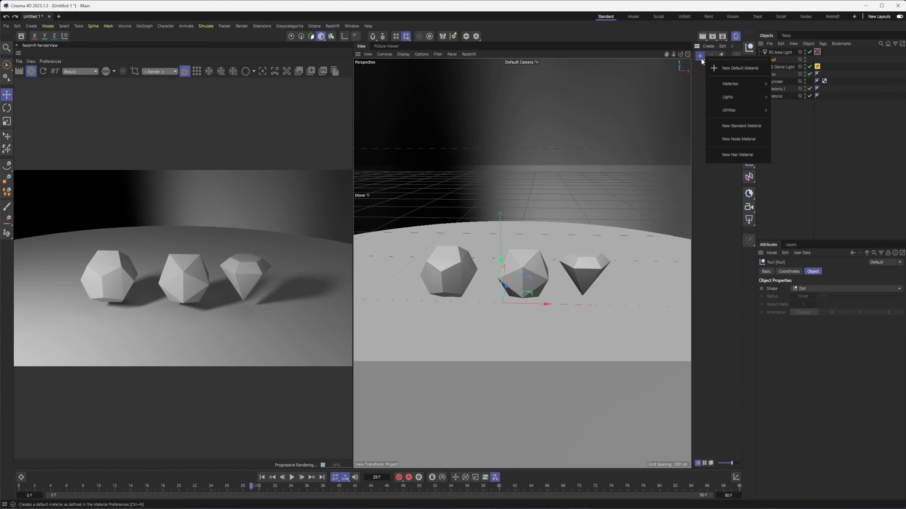
mouse_move(728, 83)
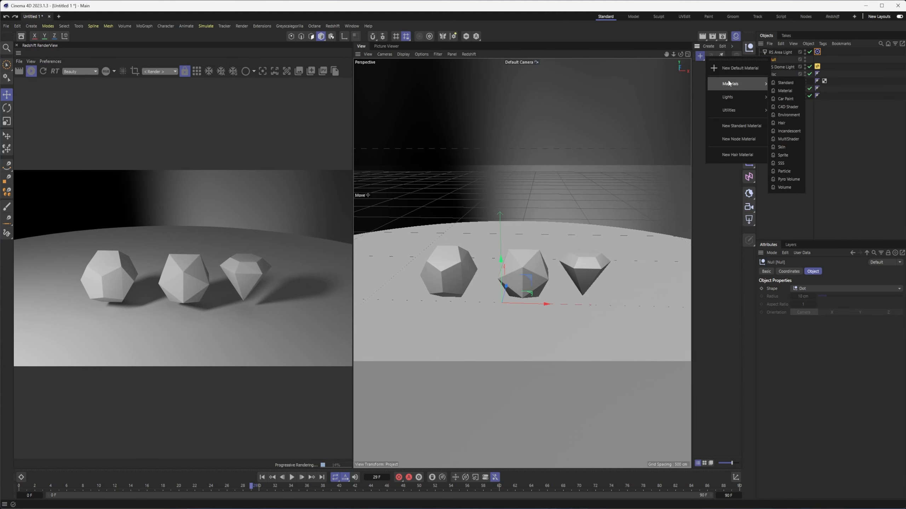
click(788, 83)
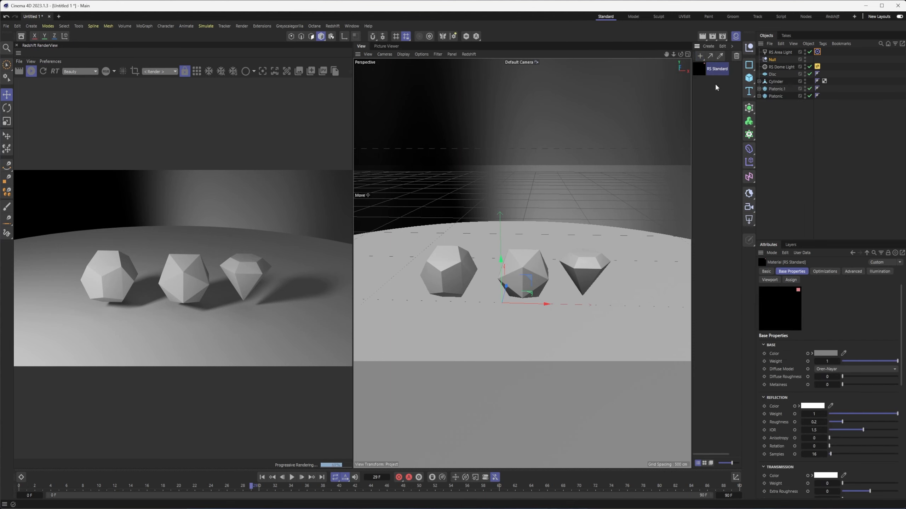
- Open the RS Standard material in the Node Editor, dock it beneath the perspective view and select the Standard Material node
double_click(699, 70)
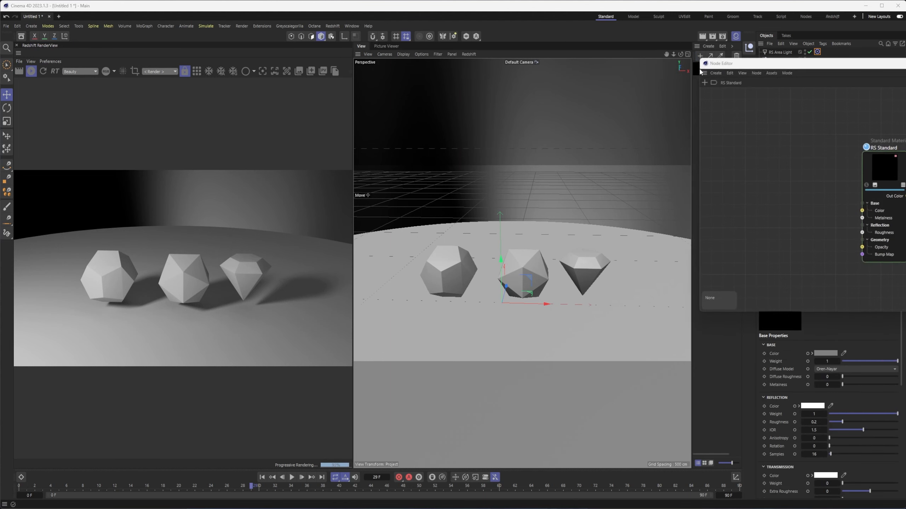
drag(479, 44, 551, 444)
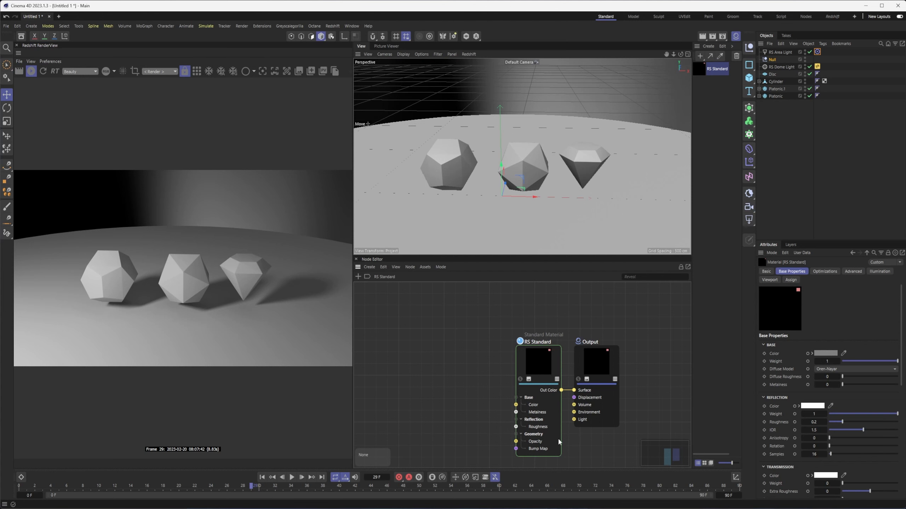
click(542, 358)
scroll(899, 357, down, 5)
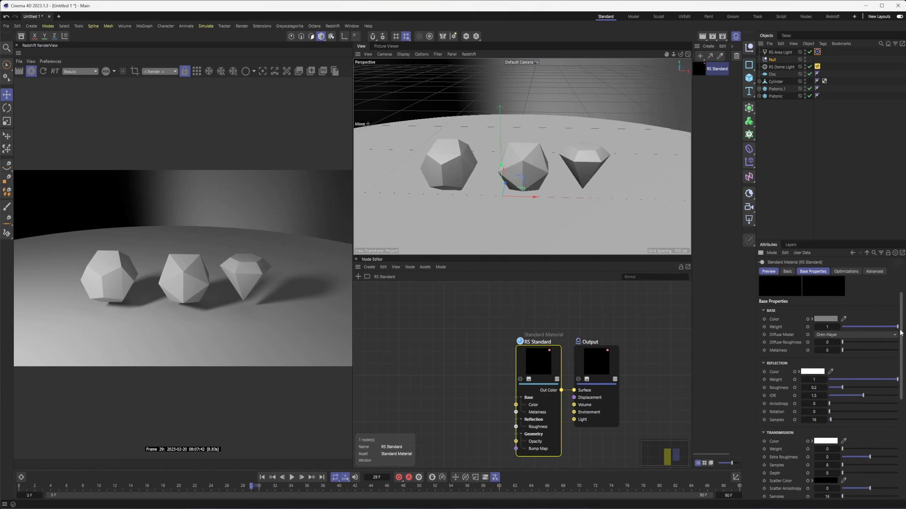
- Set the Standard material's Transmission weight to 1 and assign the material to the three solids
scroll(897, 357, down, 2)
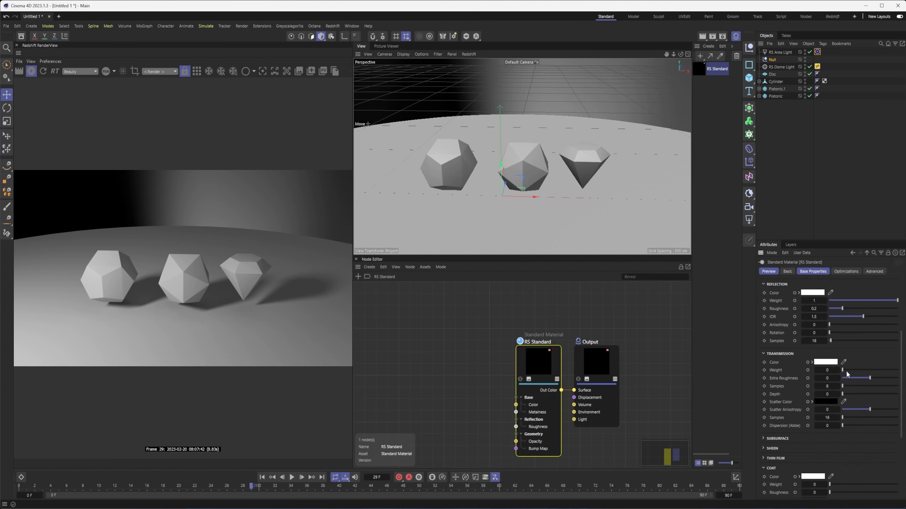
drag(843, 371, 897, 371)
drag(699, 70, 825, 96)
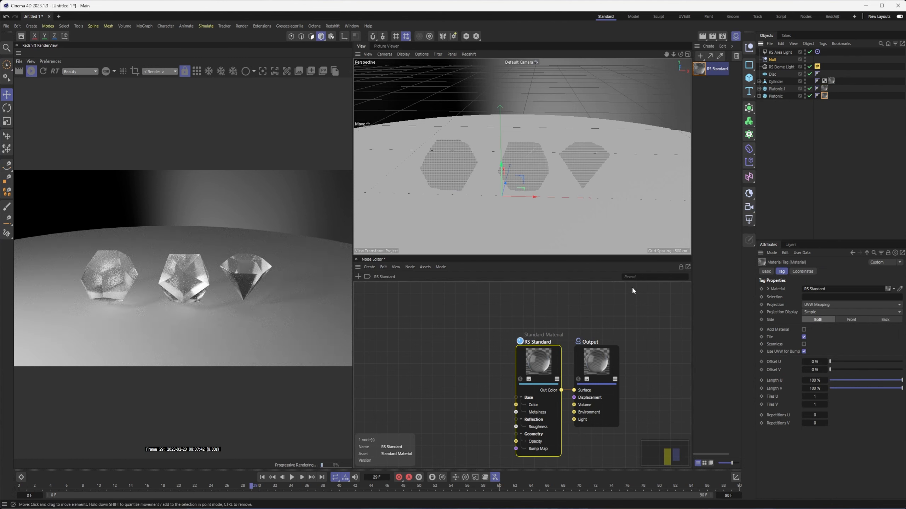
- Set the Standard Material node's Reflection roughness to 0 and its IOR to 2.4
click(531, 360)
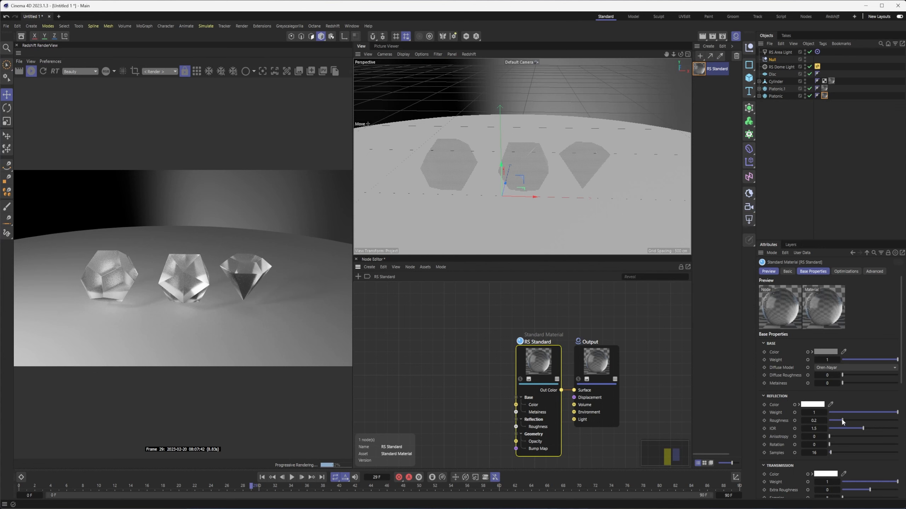
drag(843, 422, 825, 421)
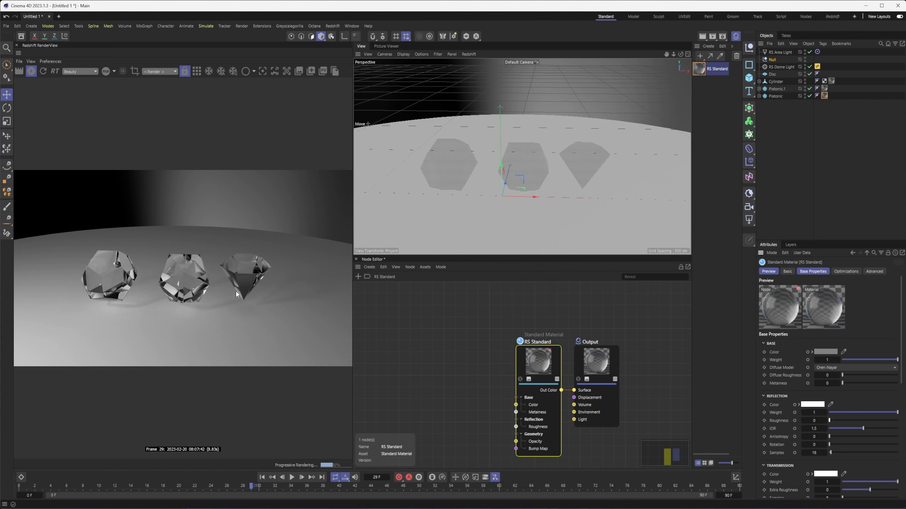
double_click(820, 428)
key(Return)
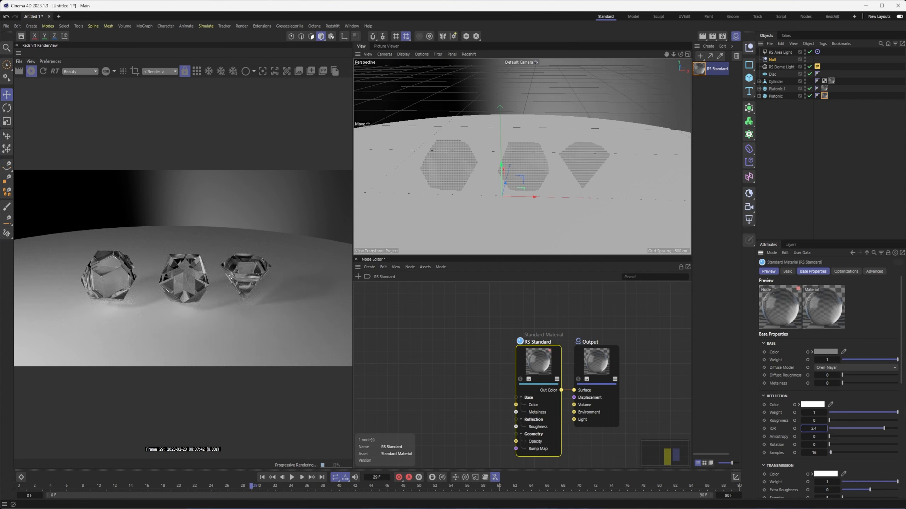
- Copy diamond's refractive index from RefractiveIndex.INFO in the browser and set the material's Reflection IOR to 2.4175
click(66, 501)
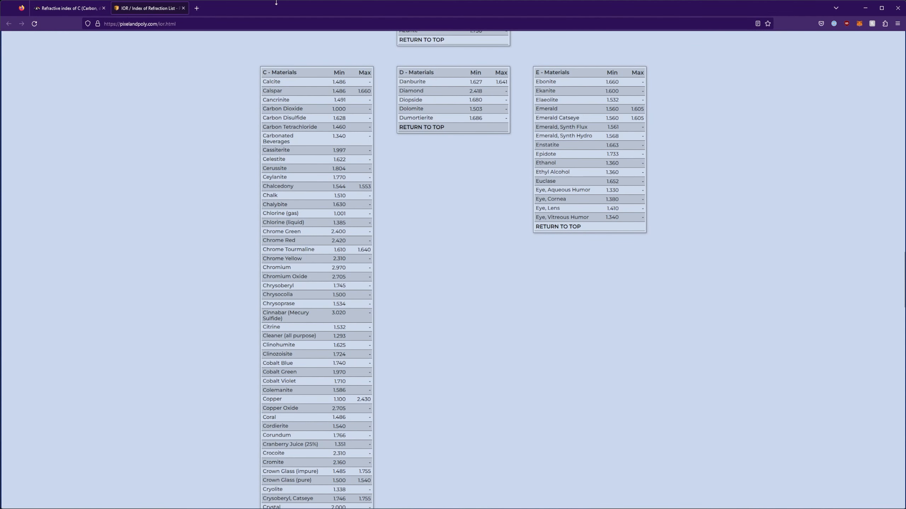
click(54, 8)
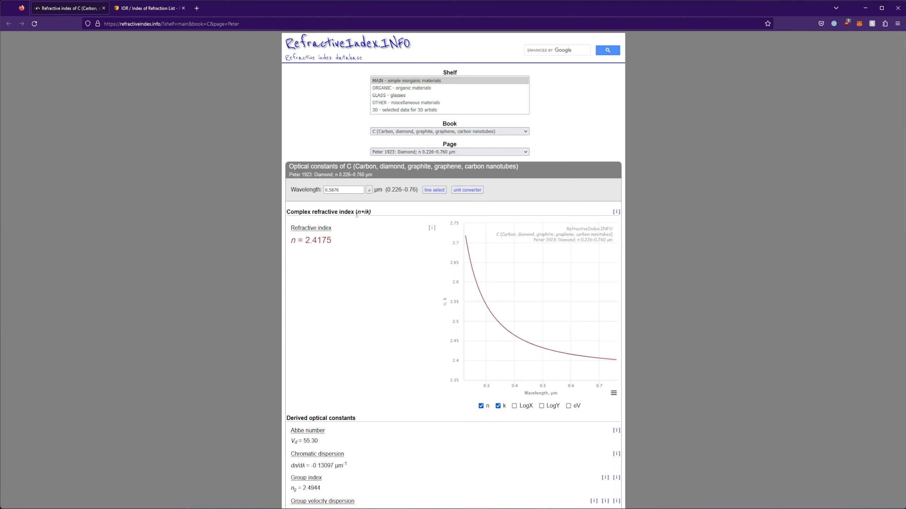
drag(332, 240, 305, 241)
right_click(319, 243)
click(321, 248)
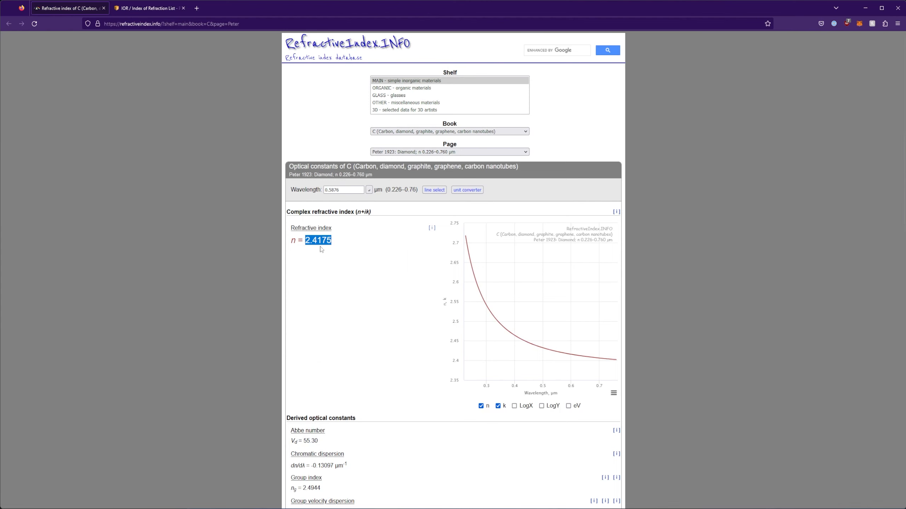
click(865, 7)
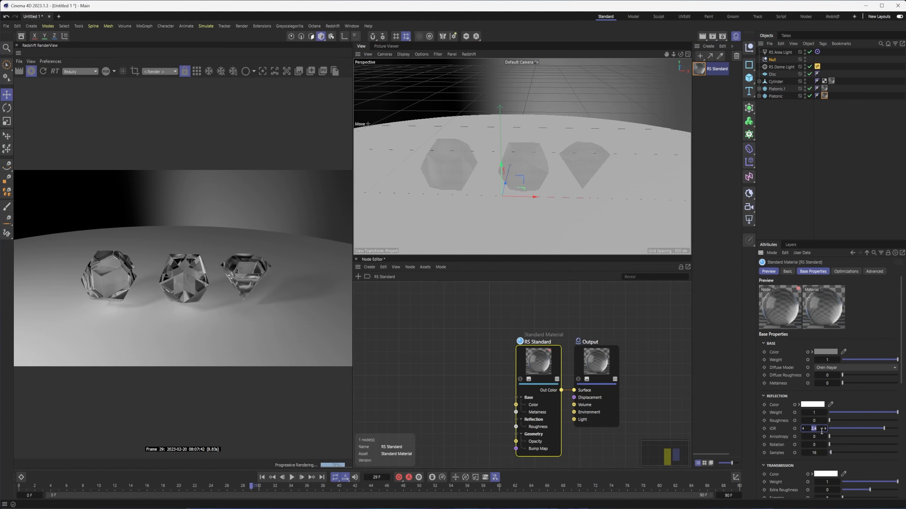
key(Return)
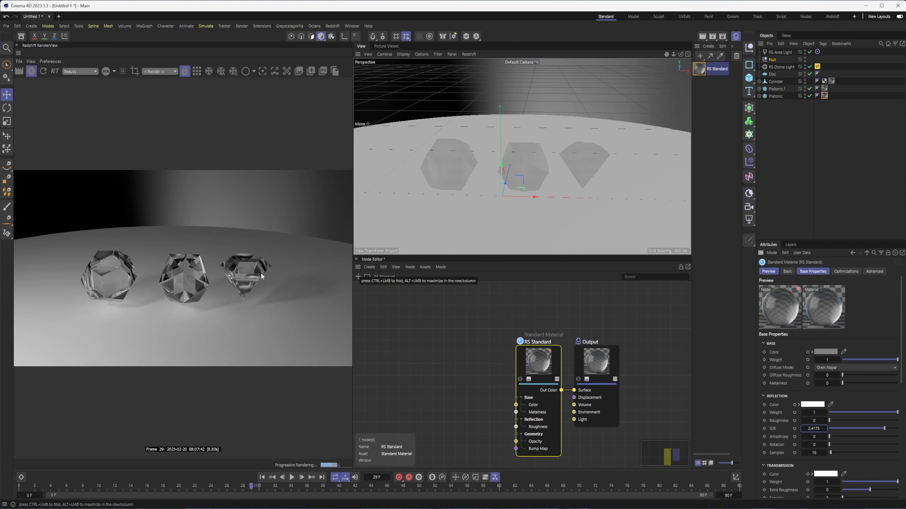
- Switch to the browser, copy diamond's Abbe number from RefractiveIndex.INFO and return to Cinema 4D
mouse_move(57, 508)
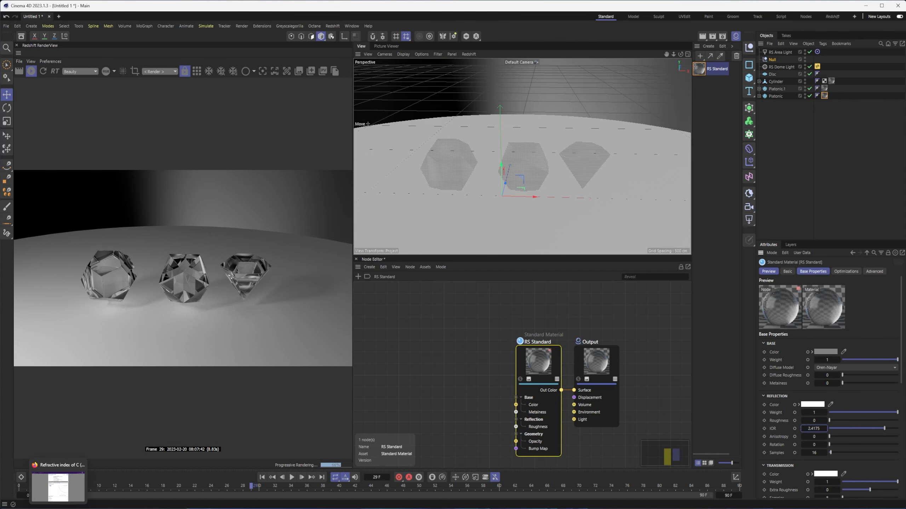
click(58, 489)
drag(318, 441, 303, 441)
right_click(310, 442)
click(325, 325)
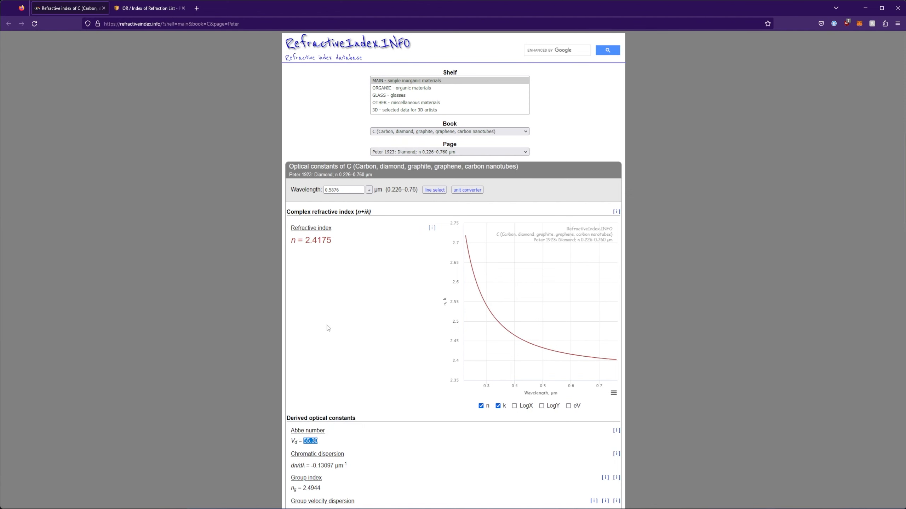
click(864, 9)
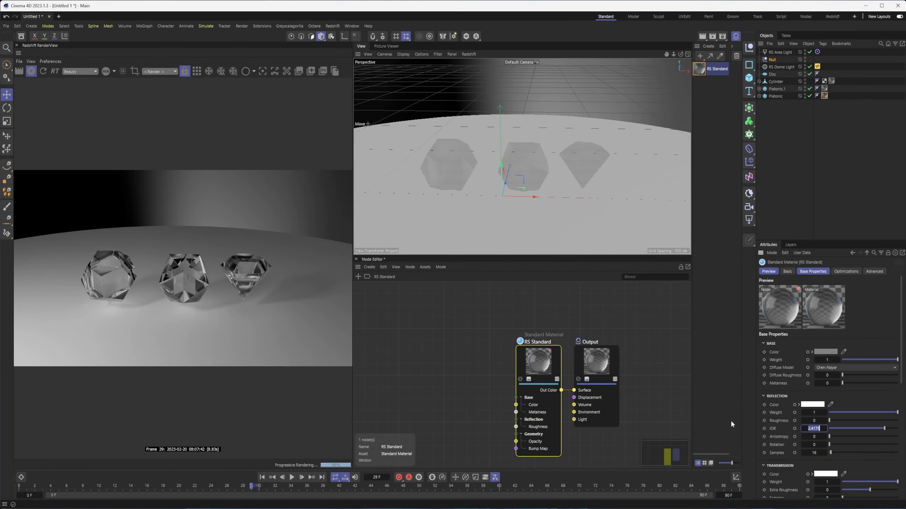
- Set the material's Transmission Dispersion (Abbe) to 55.3
drag(901, 301, 900, 313)
scroll(822, 438, down, 5)
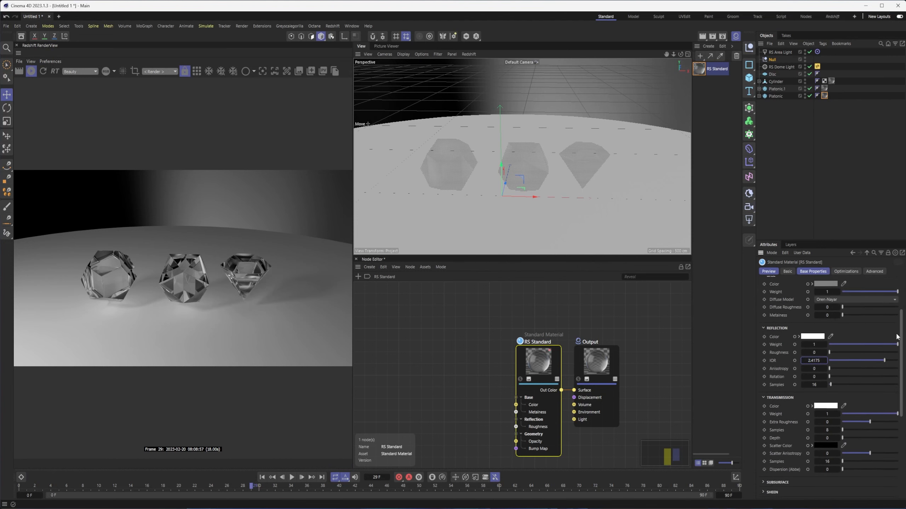
click(820, 440)
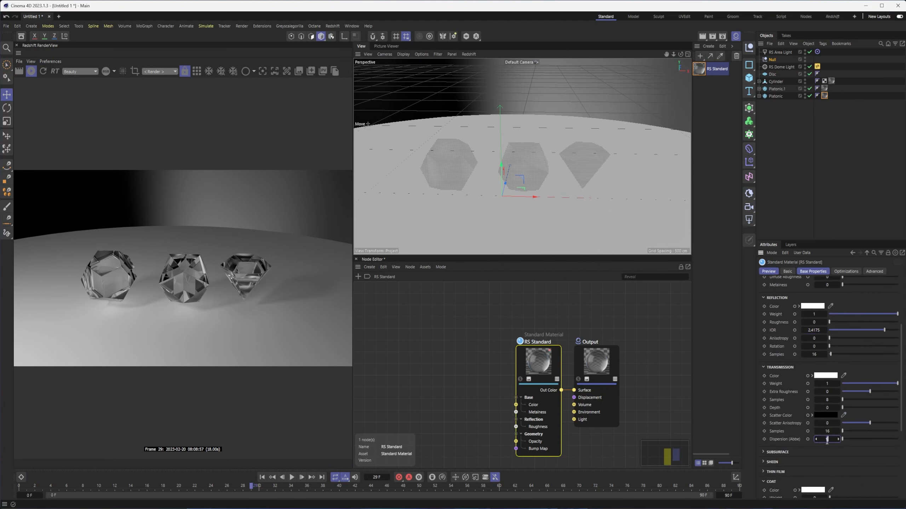
text(55.3)
key(Return)
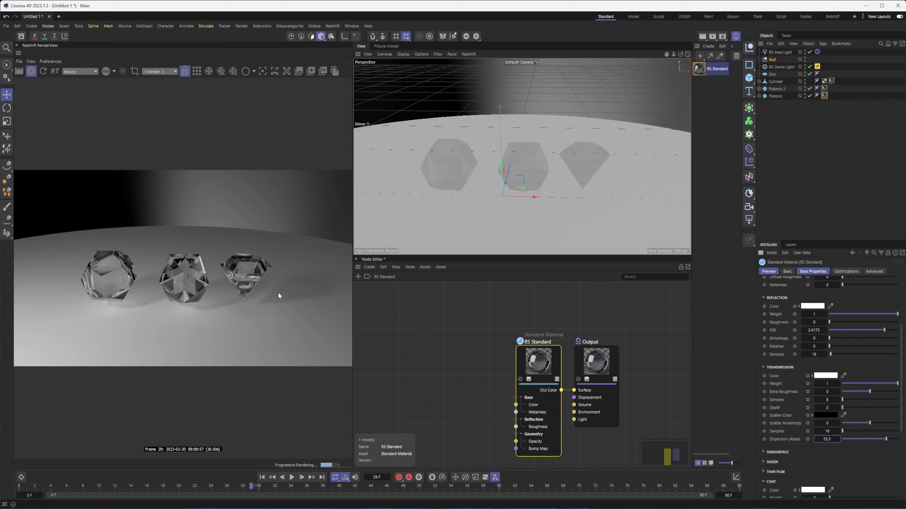
- Frame the middle solid closely and open the advanced Redshift render settings at the Globals trace depths
scroll(517, 163, up, 5)
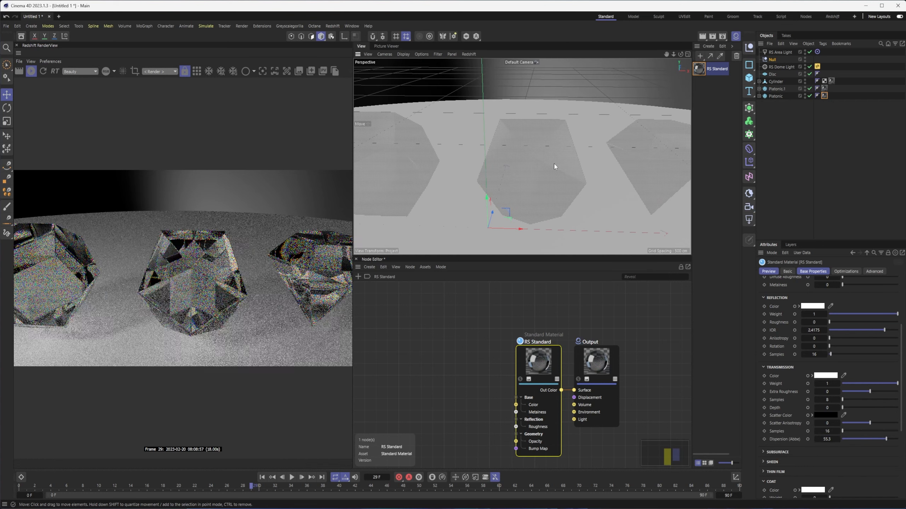
alt+middle_drag(540, 182, 524, 186)
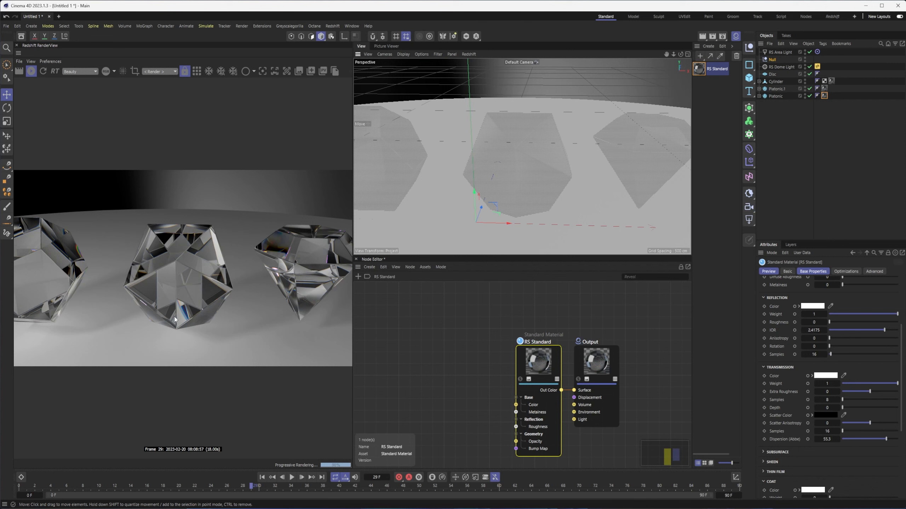
click(724, 36)
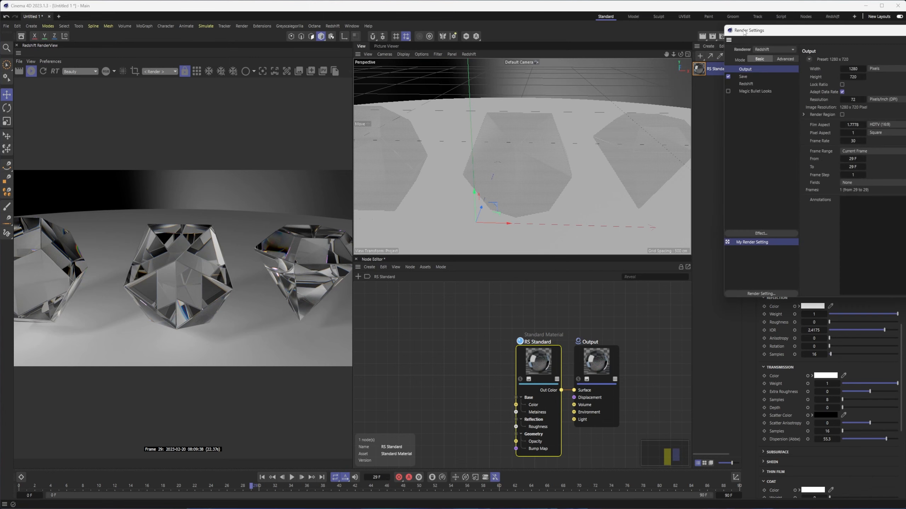
click(517, 92)
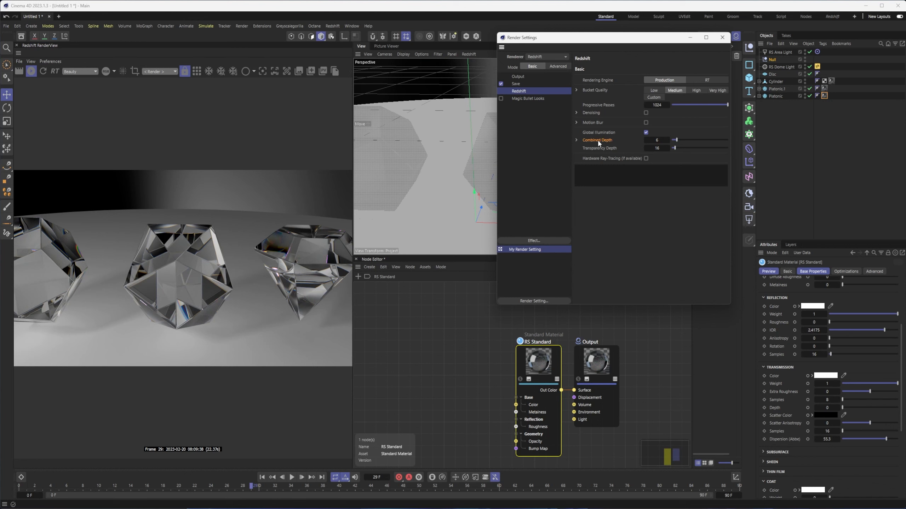
click(576, 140)
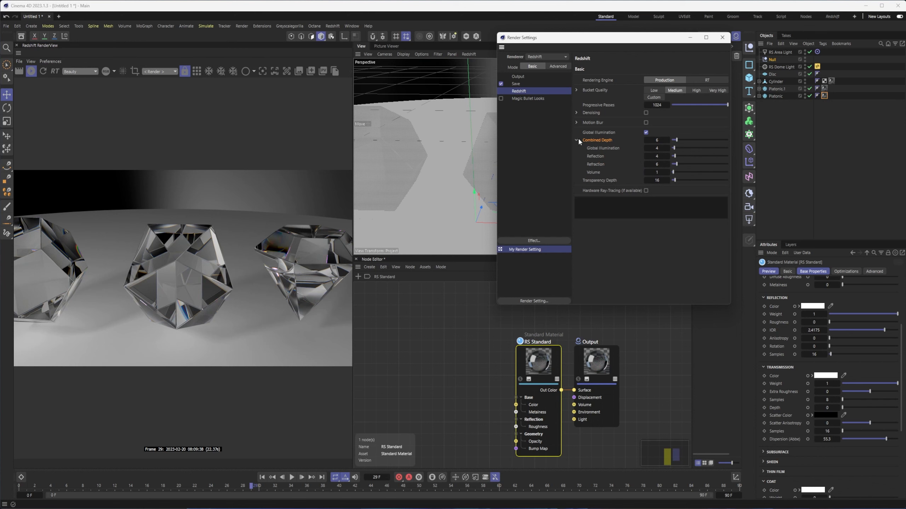
click(562, 67)
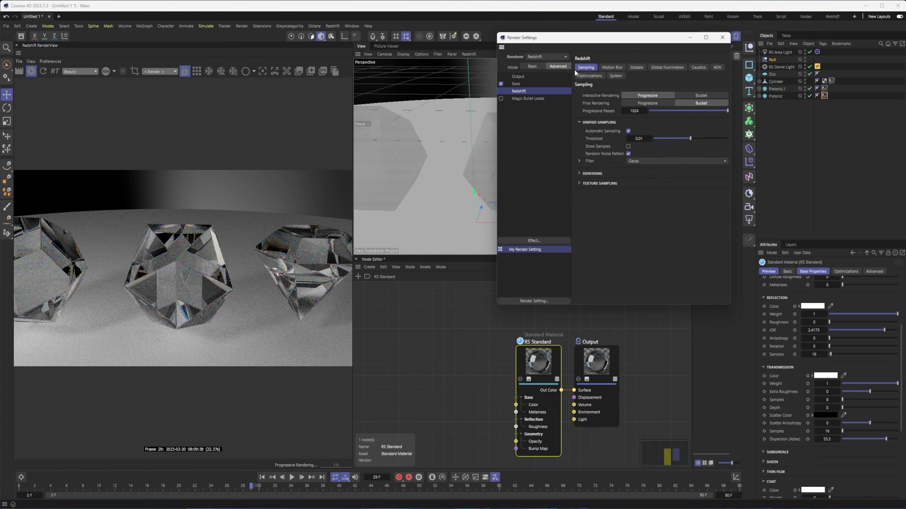
click(636, 67)
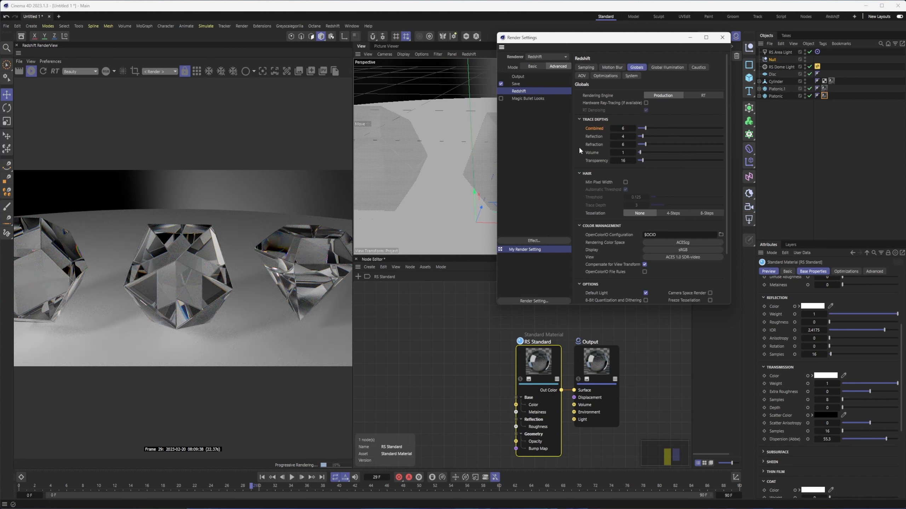
- Store a snapshot of the current render in the RenderView, view it and return to the live render
click(322, 71)
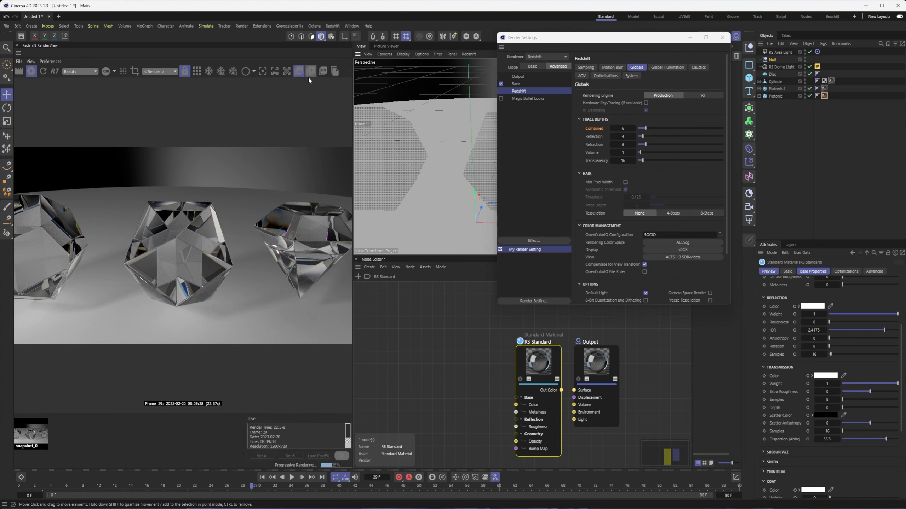
click(42, 439)
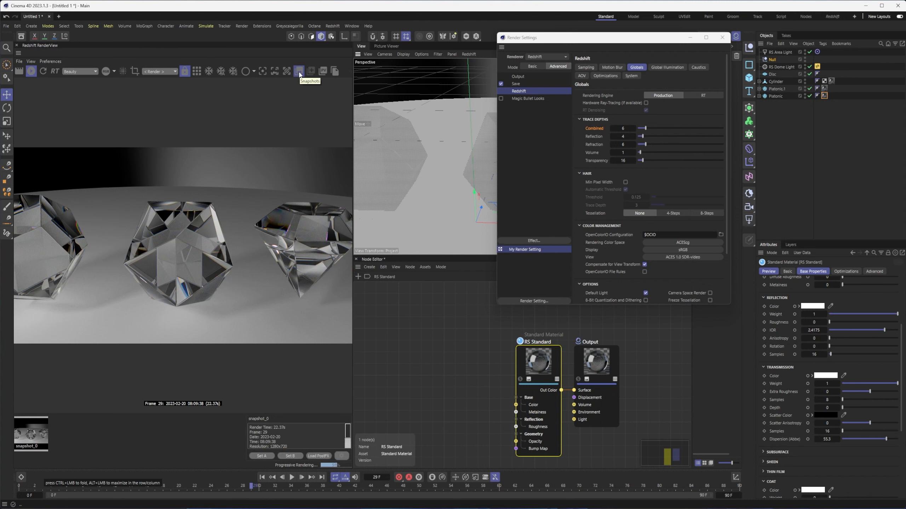
click(79, 447)
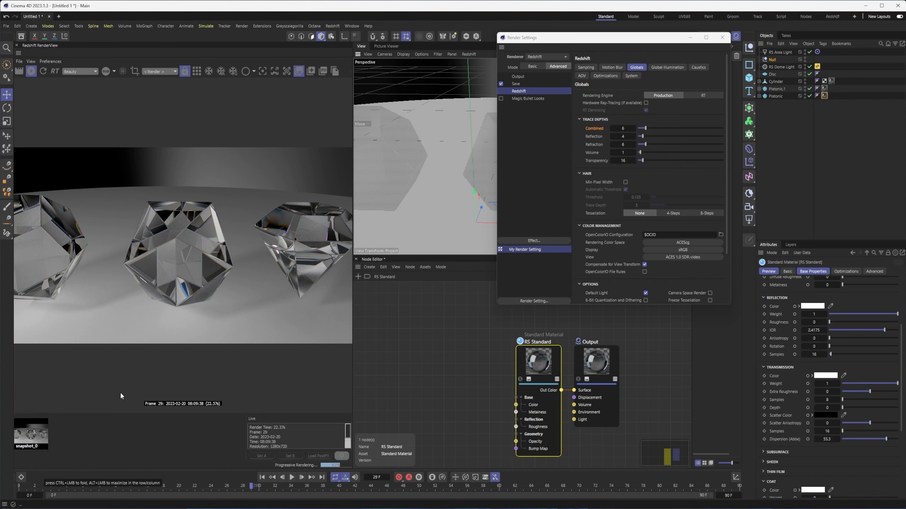
- Raise the Combined, Reflection and Refraction trace depths to 63 and the Transparency depth to 255
drag(645, 128, 728, 128)
drag(642, 136, 724, 136)
drag(646, 144, 728, 144)
drag(665, 157, 813, 162)
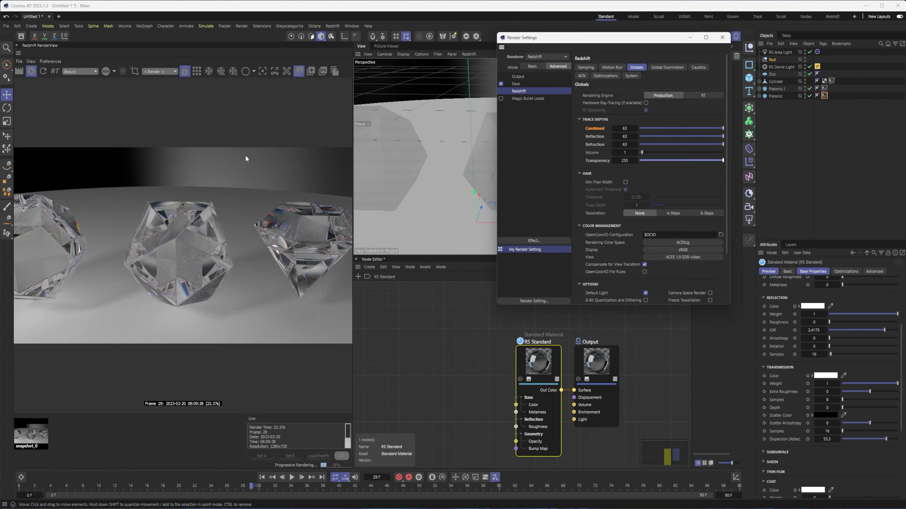
- Store a second snapshot of the high-depth render and compare it with snapshot_0
click(310, 71)
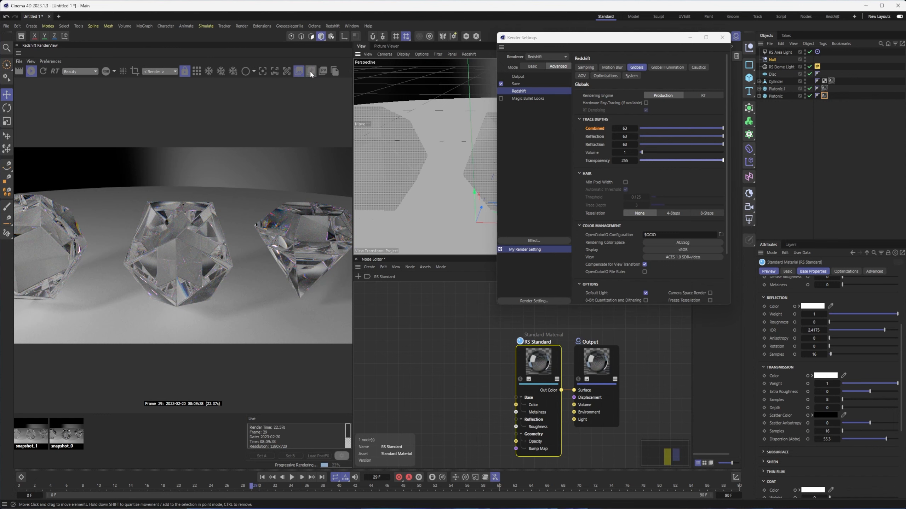
click(59, 438)
click(35, 438)
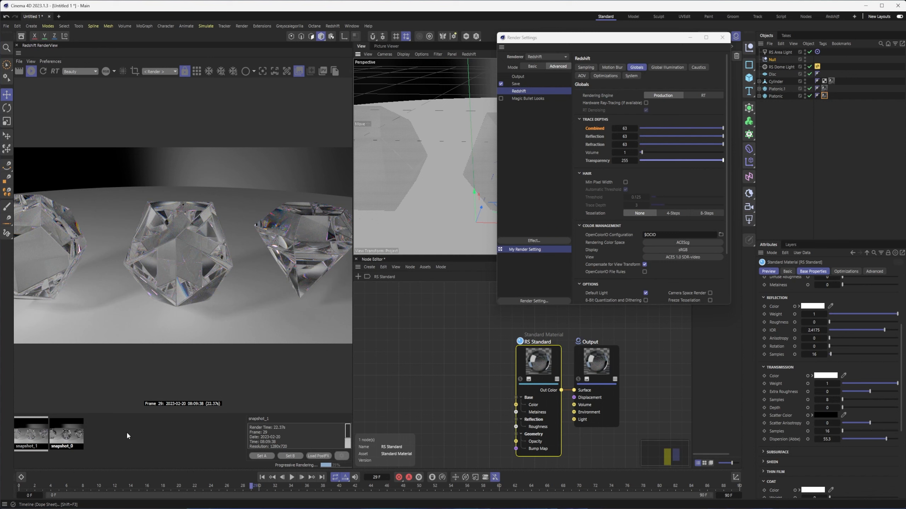
- Set the Combined, Reflection, Refraction and Transparency trace depths to 24 each
click(594, 146)
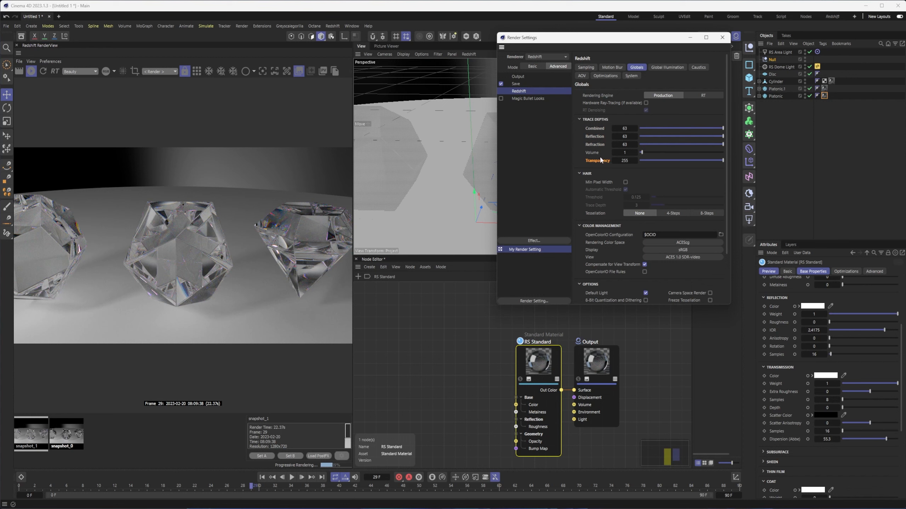
double_click(636, 128)
text(35)
double_click(620, 128)
text(24)
double_click(623, 137)
text(24)
double_click(626, 144)
text(24)
double_click(627, 161)
text(24)
key(Return)
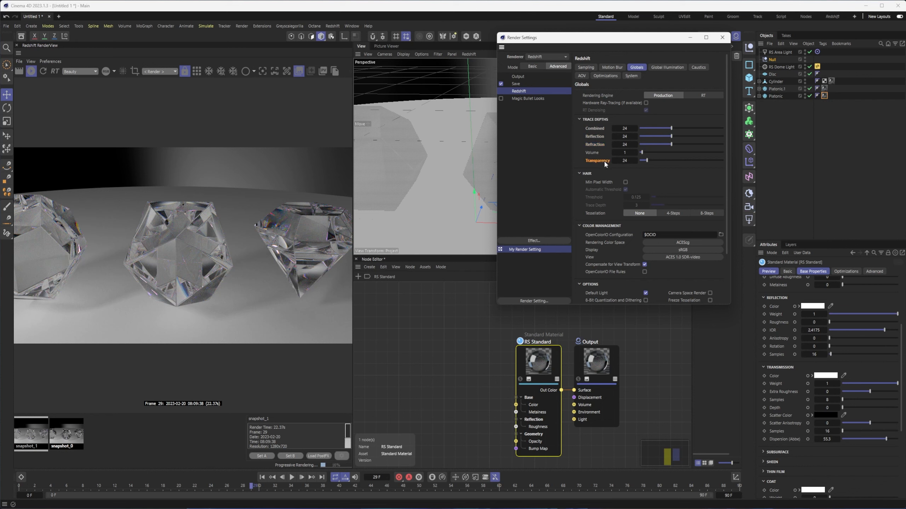
- Compare the live render at the reduced trace depths with snapshot_1
click(168, 447)
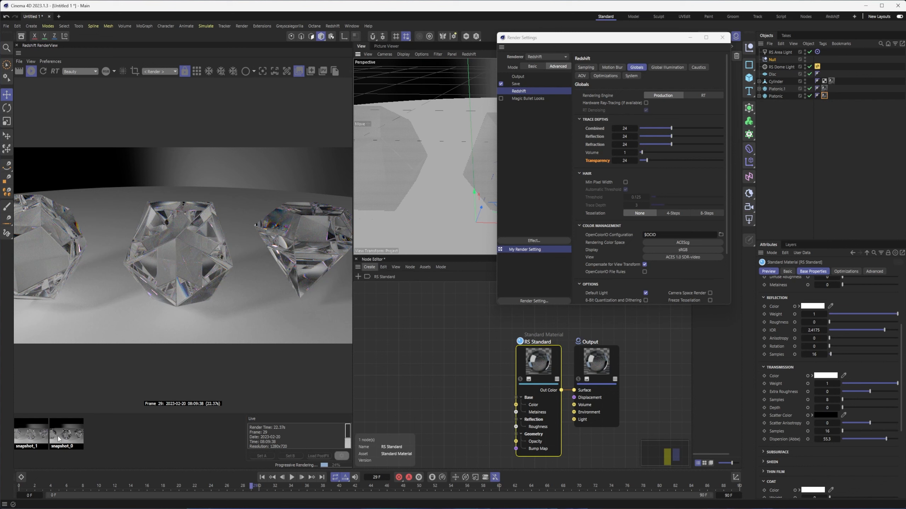
click(23, 433)
click(106, 442)
click(21, 434)
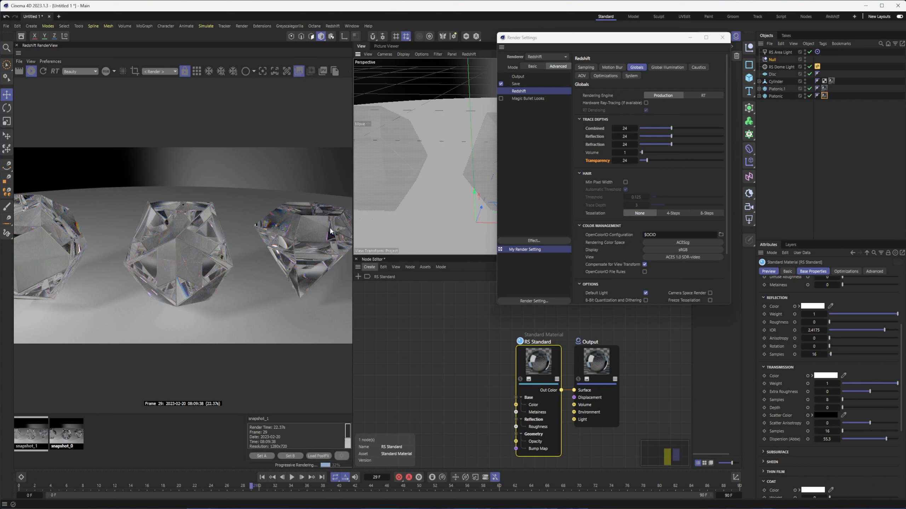
click(127, 443)
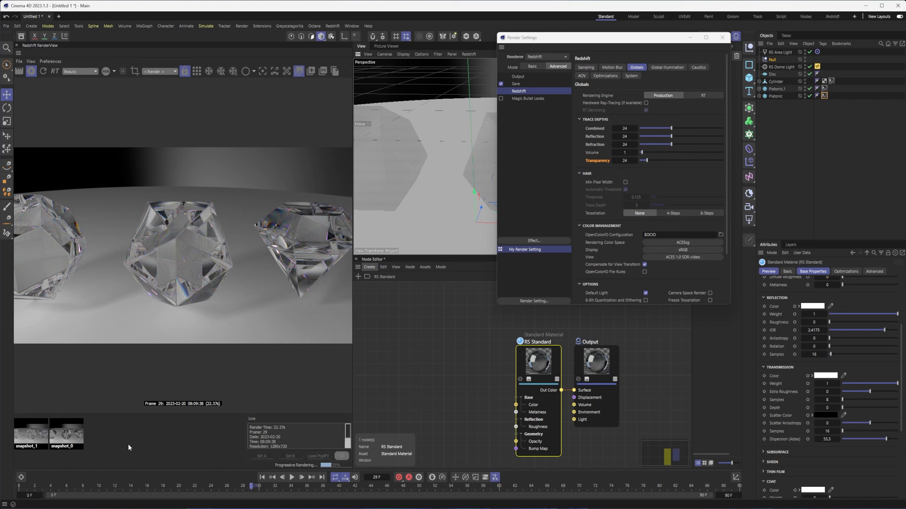
- Set the Combined, Reflection, Refraction and Transparency trace depths to 32 each
double_click(628, 128)
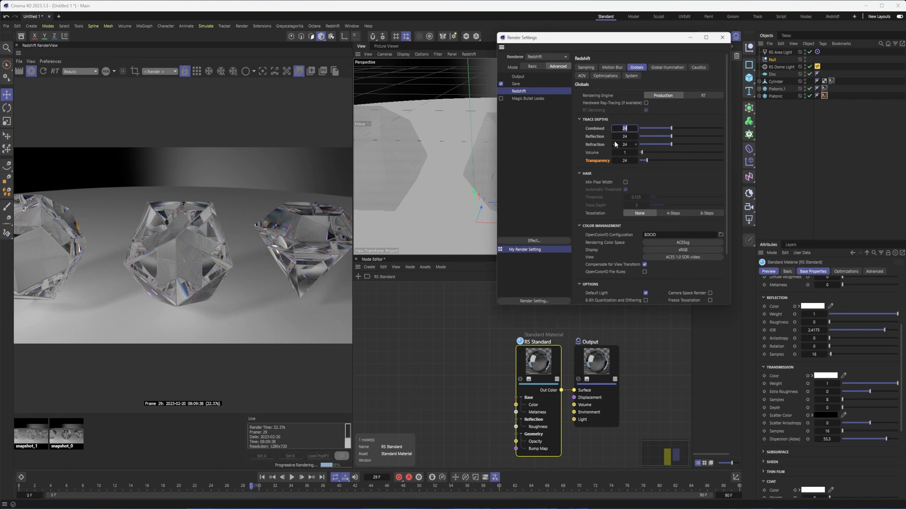
text(32)
key(Tab)
text(32)
double_click(623, 145)
text(32)
double_click(626, 161)
text(32)
key(Return)
click(592, 125)
click(596, 138)
click(600, 159)
- Switch between snapshot_1 and the live render to compare the refractions at the trace depths of 32
click(29, 445)
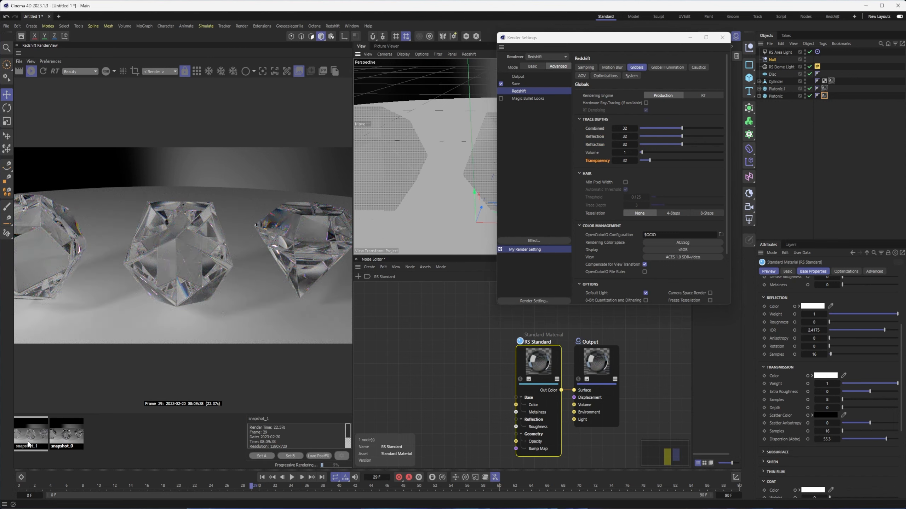
click(115, 447)
click(30, 442)
click(117, 446)
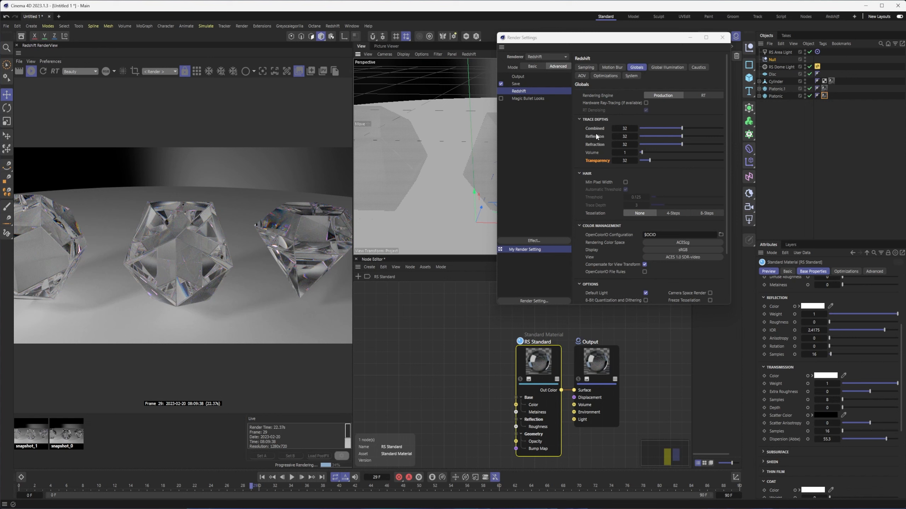
- Review the Redshift caustics settings and their trace depths, and close the render settings
click(696, 68)
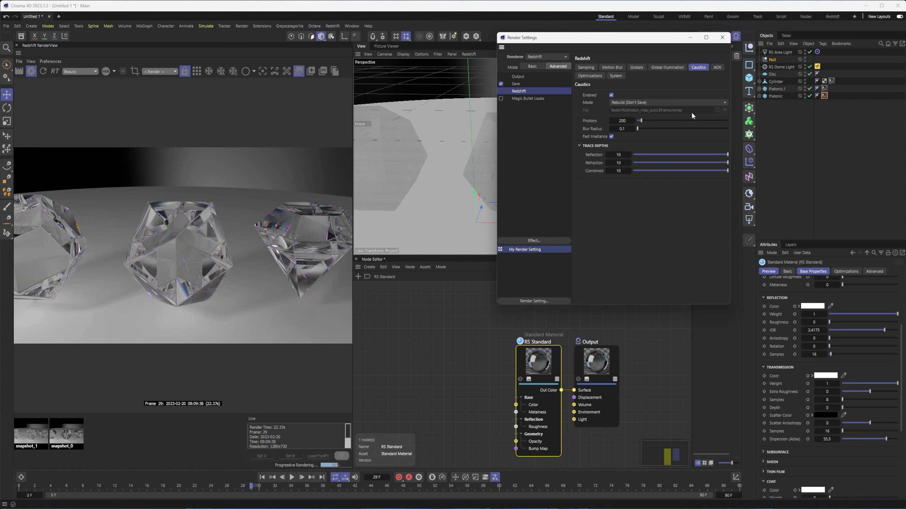
click(629, 155)
click(722, 37)
- Lower the Cylinder and both Platonic solids together along the vertical axis toward the disc floor
click(772, 81)
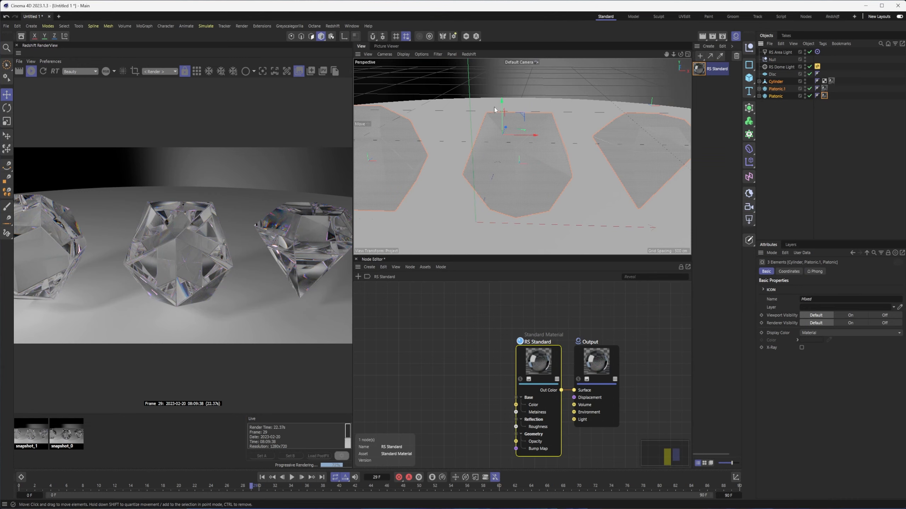
drag(502, 104, 505, 133)
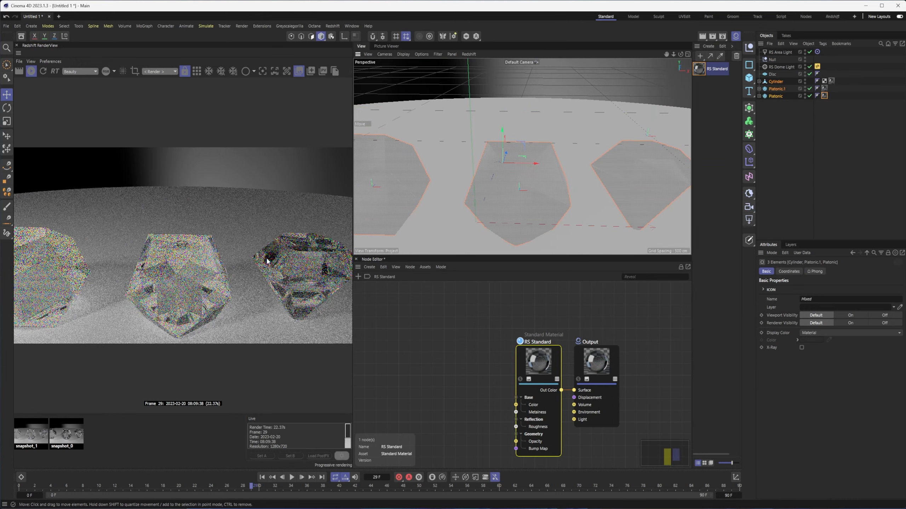
alt+middle_drag(543, 177, 551, 164)
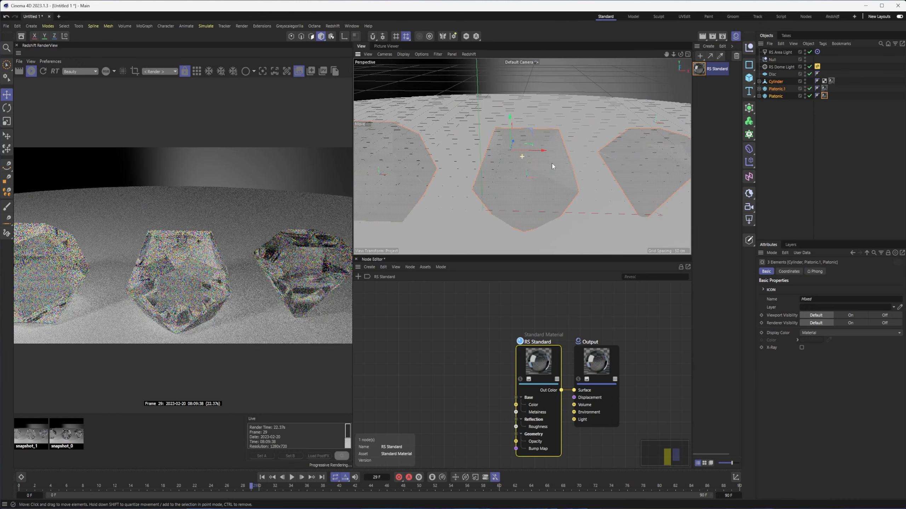
- Try raising the caustics photons to 4000 in the render settings, and undo the change
click(722, 36)
drag(746, 35, 516, 41)
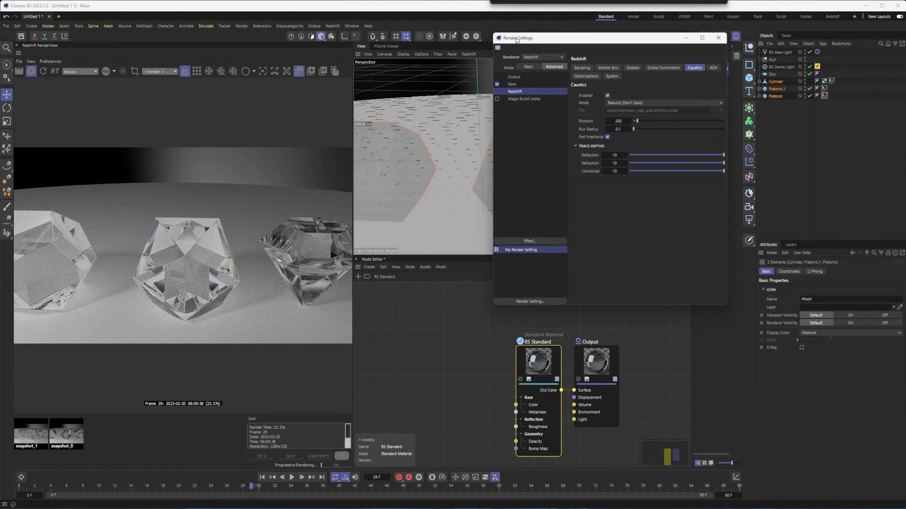
drag(638, 121, 809, 123)
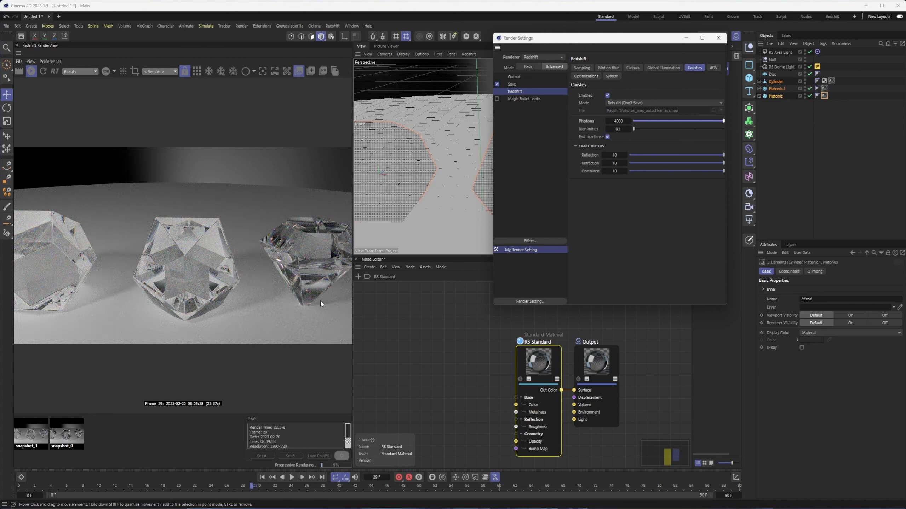
key(ctrl+z)
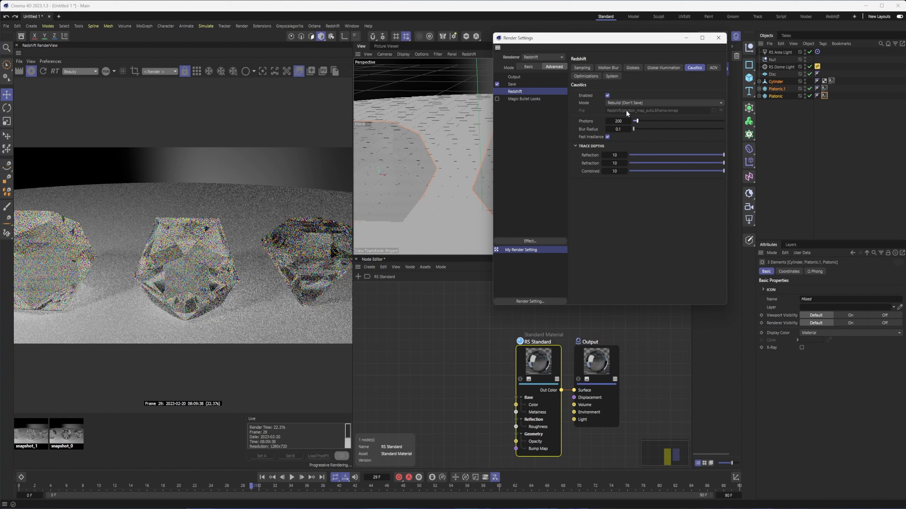
- Try a global illumination trace depth of 24, reset it, and set it to 8
click(653, 69)
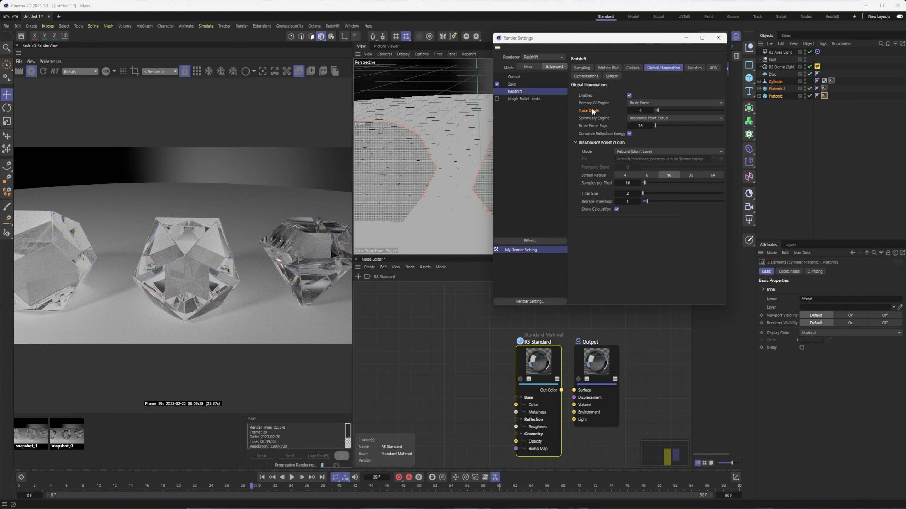
click(603, 125)
drag(658, 111, 680, 110)
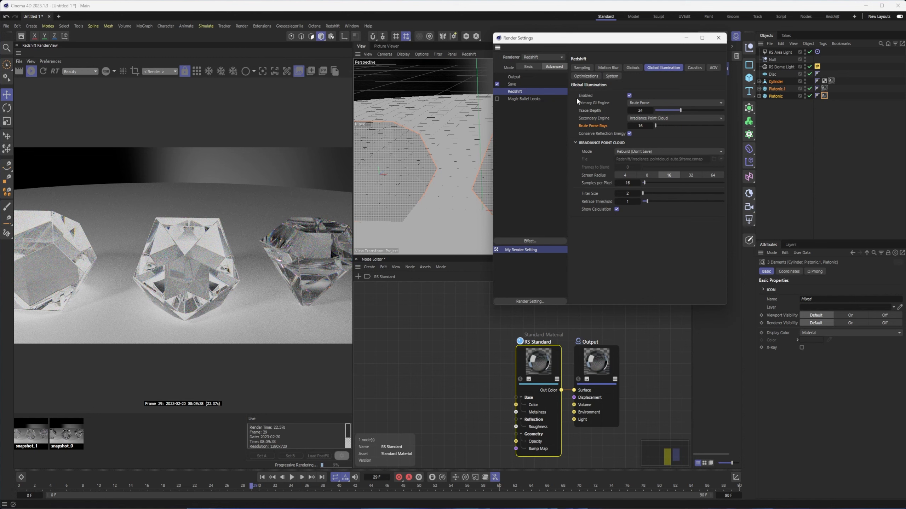
right_click(649, 113)
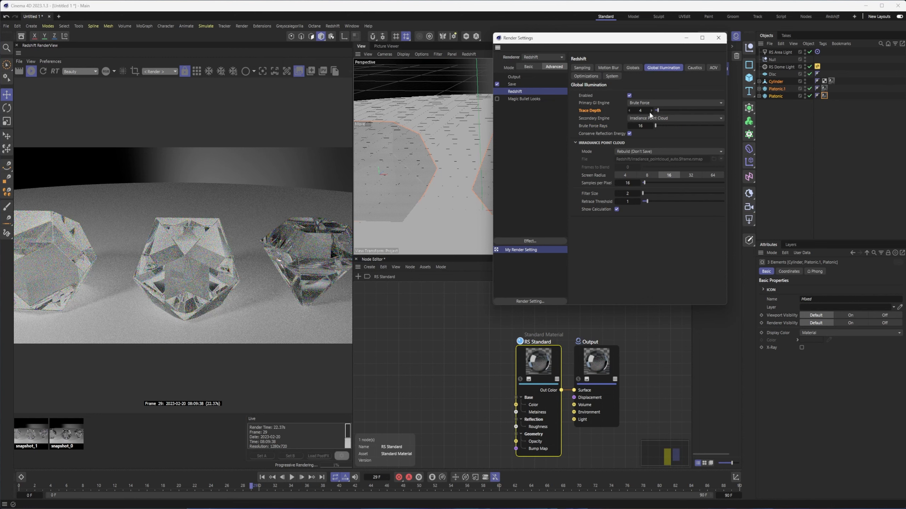
drag(659, 115, 664, 112)
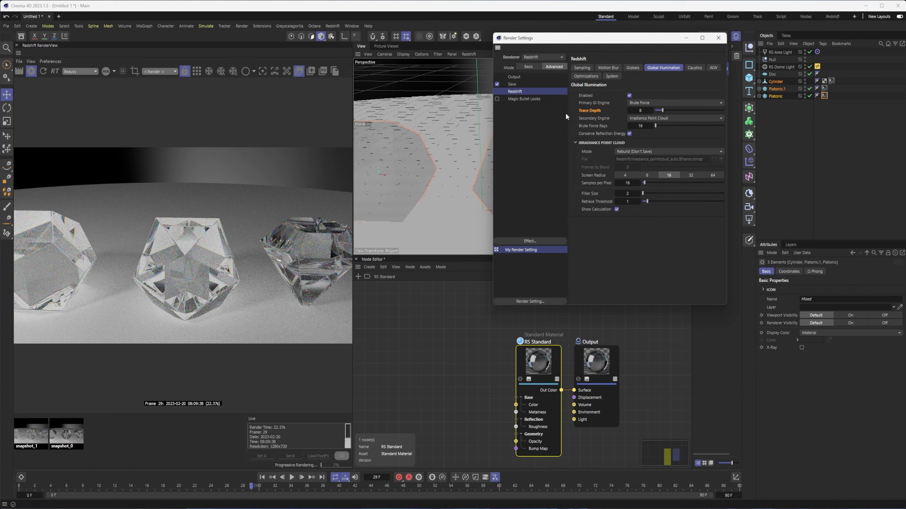
- Set the render's caustics photons to 4000 and show the detail settings of the RS Area Light
click(694, 67)
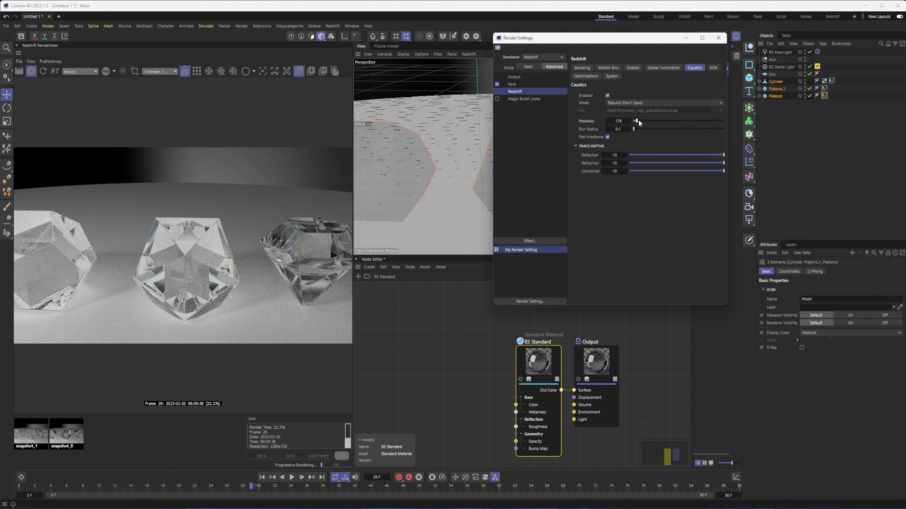
drag(638, 121, 739, 121)
click(781, 52)
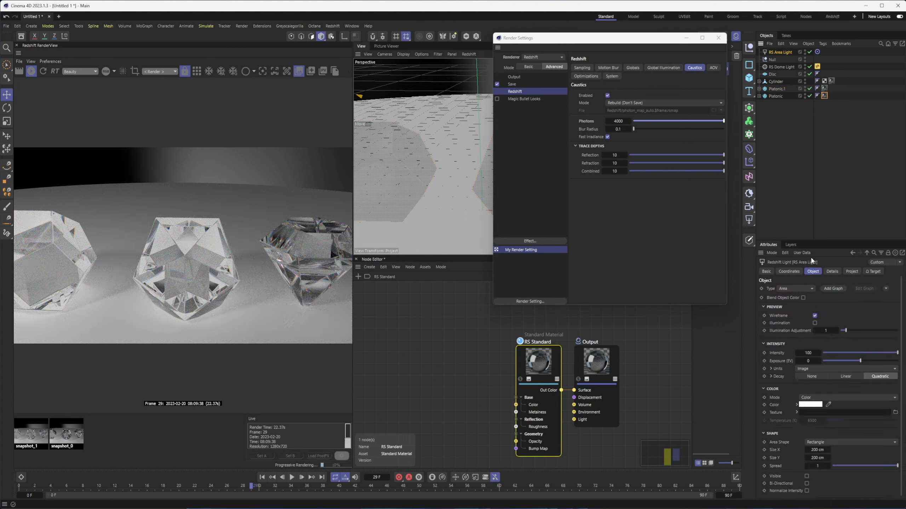
click(832, 271)
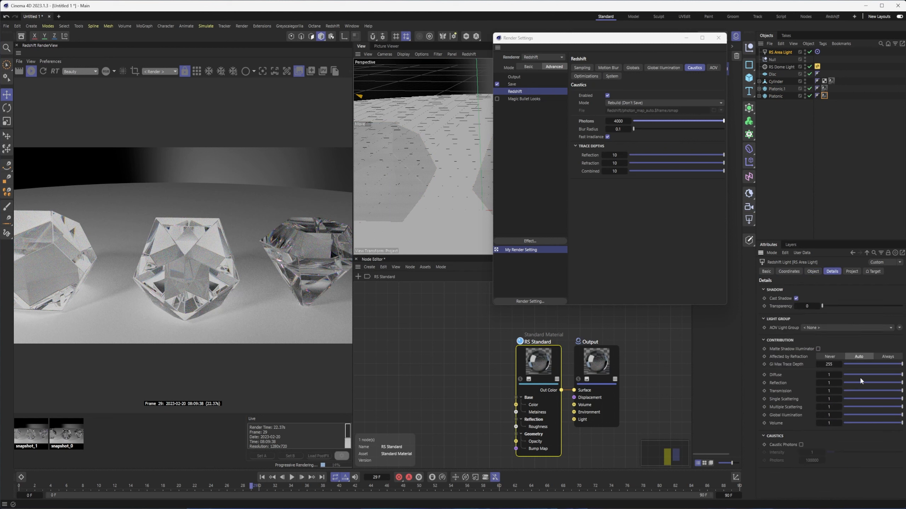
- Try setting the RS Dome Light's reflection contribution to 0
click(783, 68)
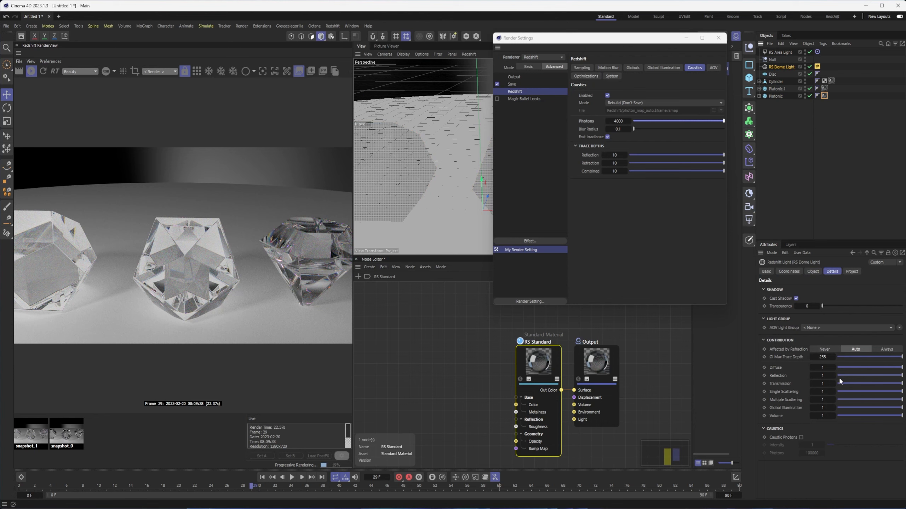
drag(842, 374, 831, 374)
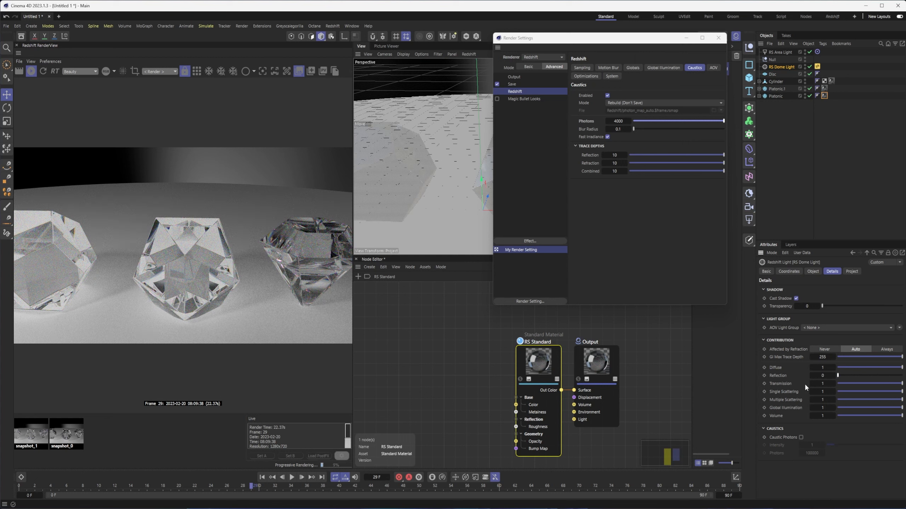
- Enable caustic photons on the RS Area Light with an intensity of 1, and close the render settings
click(775, 52)
click(801, 445)
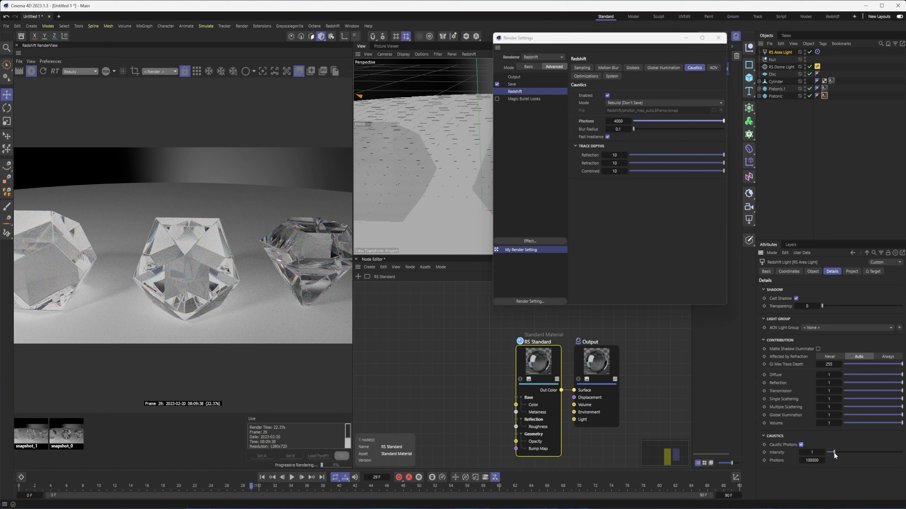
drag(833, 452, 744, 442)
click(823, 452)
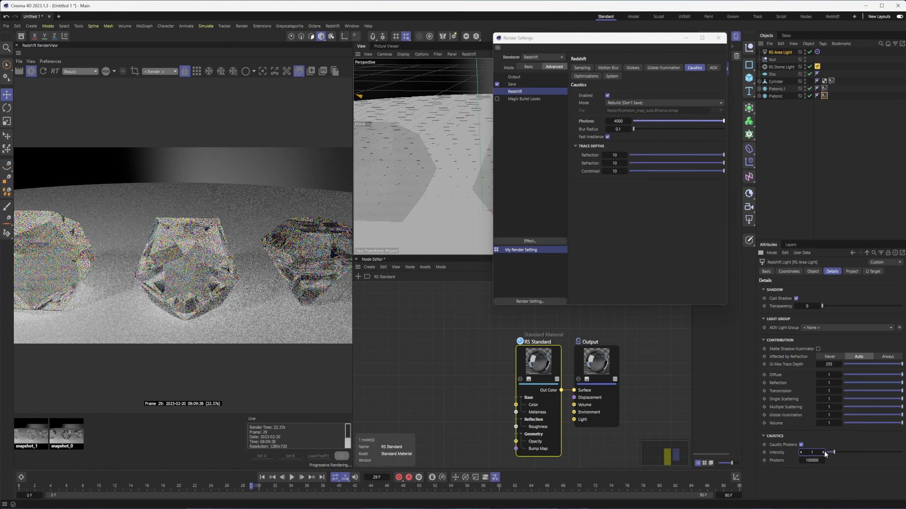
click(819, 459)
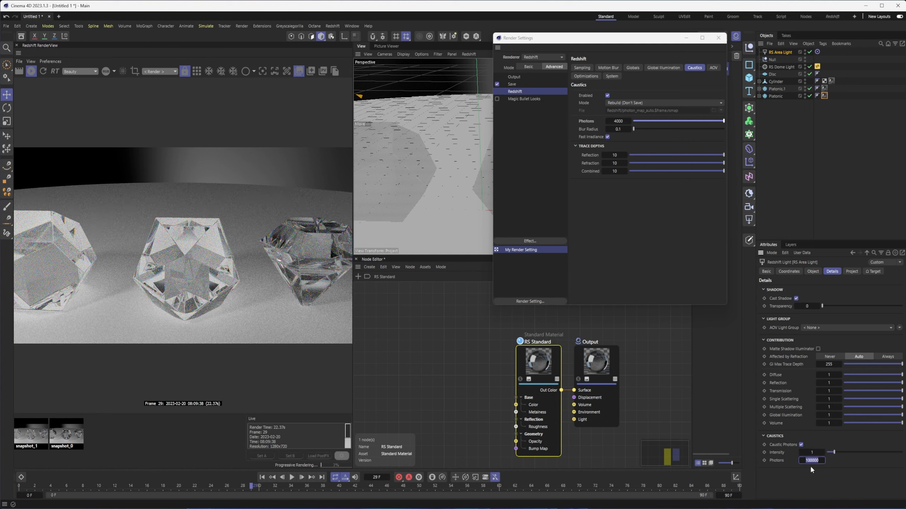
click(595, 123)
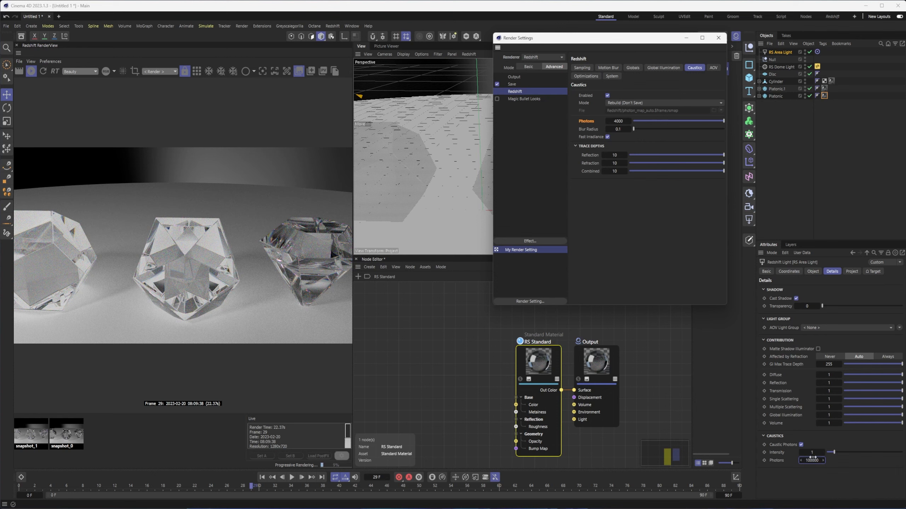
click(776, 67)
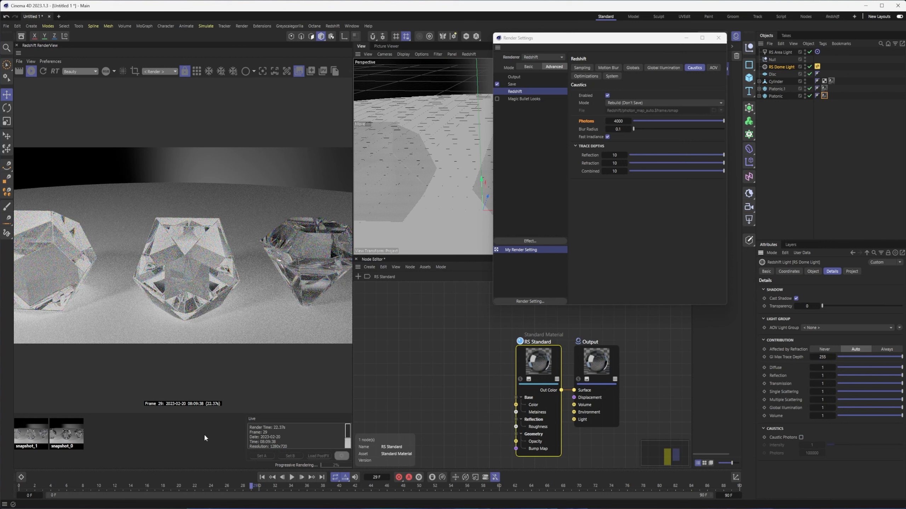
click(718, 38)
- Duplicate the RS Standard material and assign the copy to Platonic.1, the middle solid
click(700, 74)
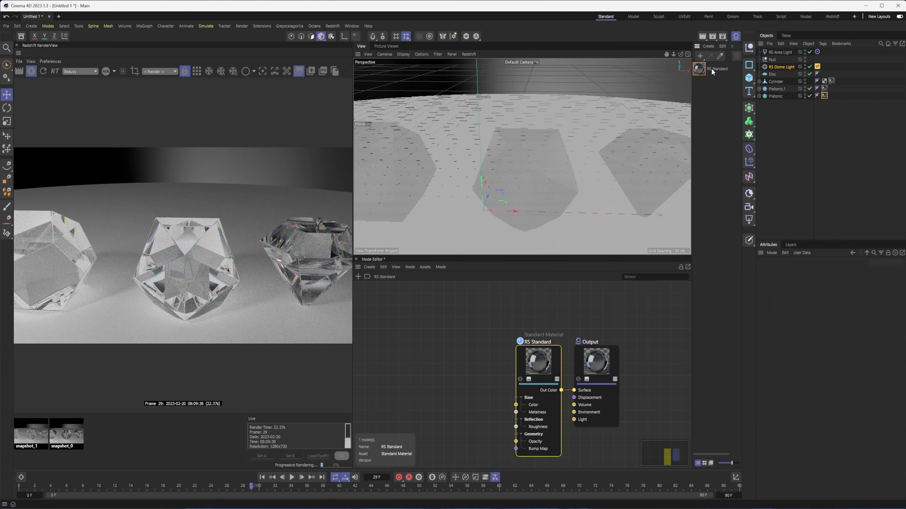
click(703, 70)
ctrl+drag(701, 69, 702, 79)
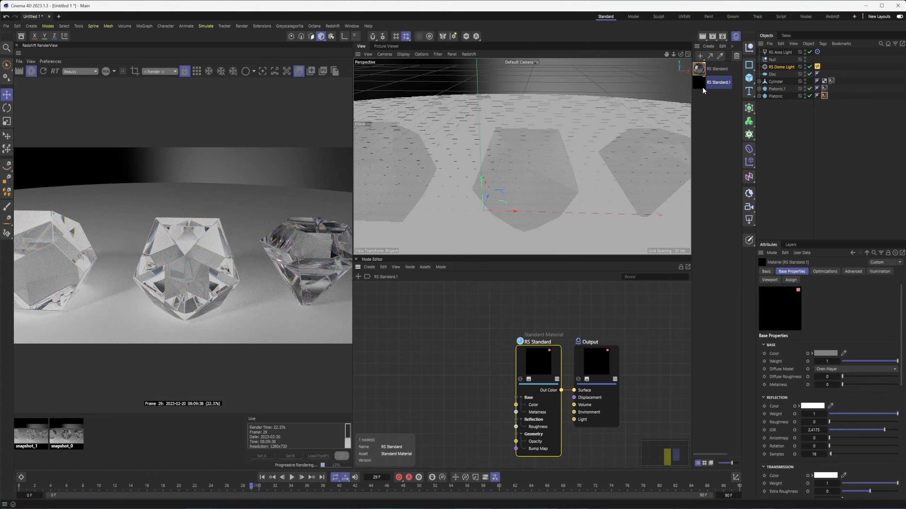
click(540, 355)
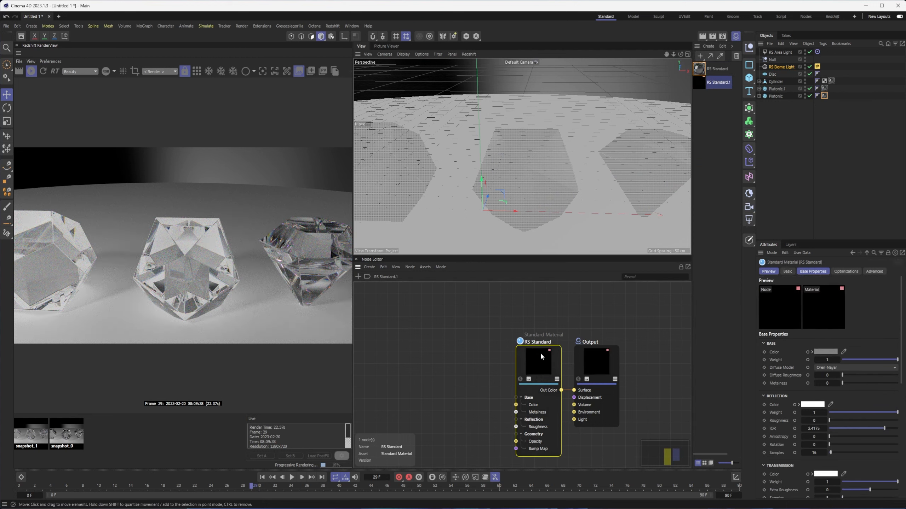
drag(900, 307, 896, 353)
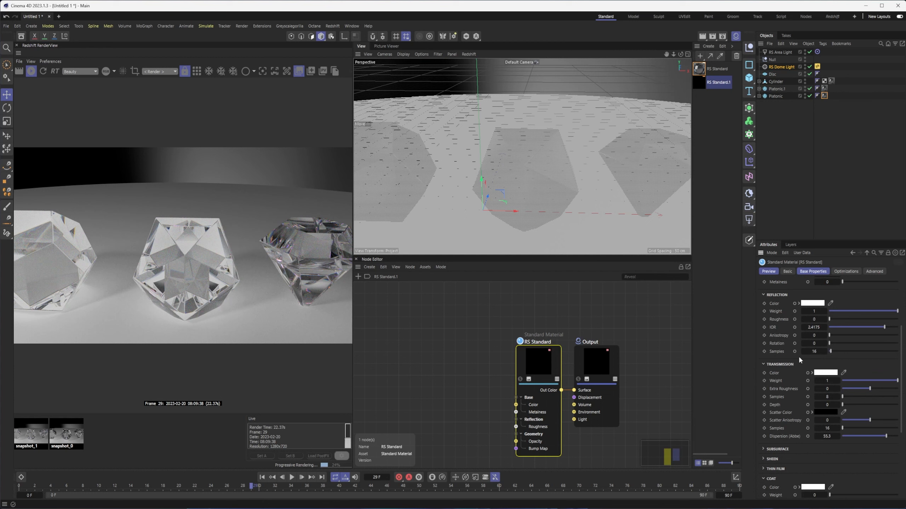
click(704, 84)
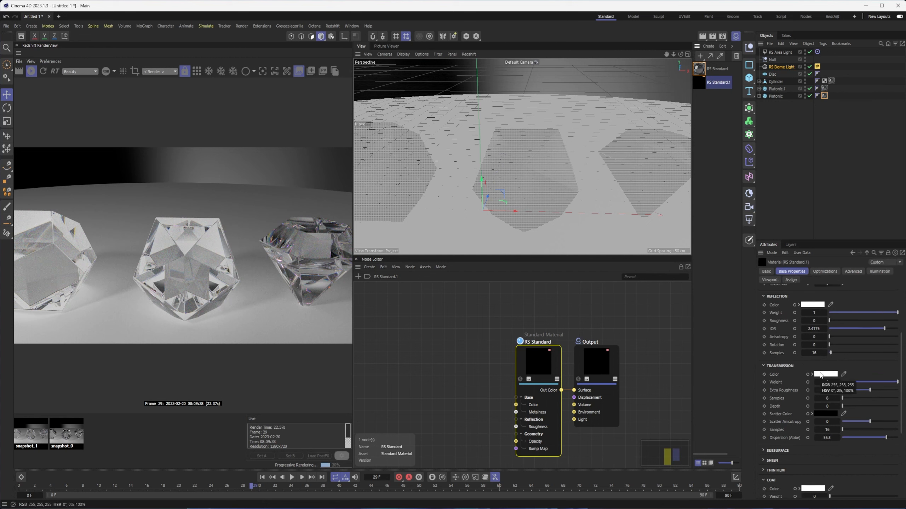
drag(698, 87, 832, 82)
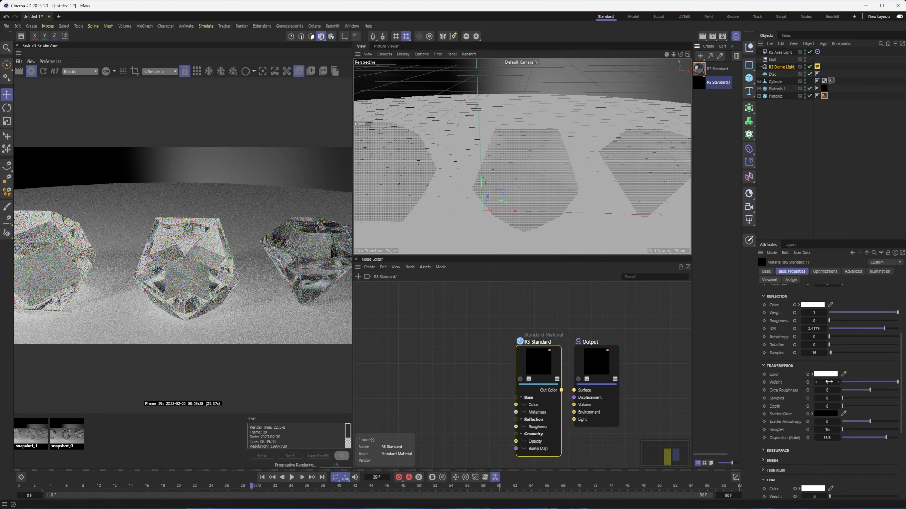
- Set the transmission color of RS Standard.1 to red, RGB 246, 16, 16
click(820, 377)
drag(814, 381, 744, 316)
click(729, 343)
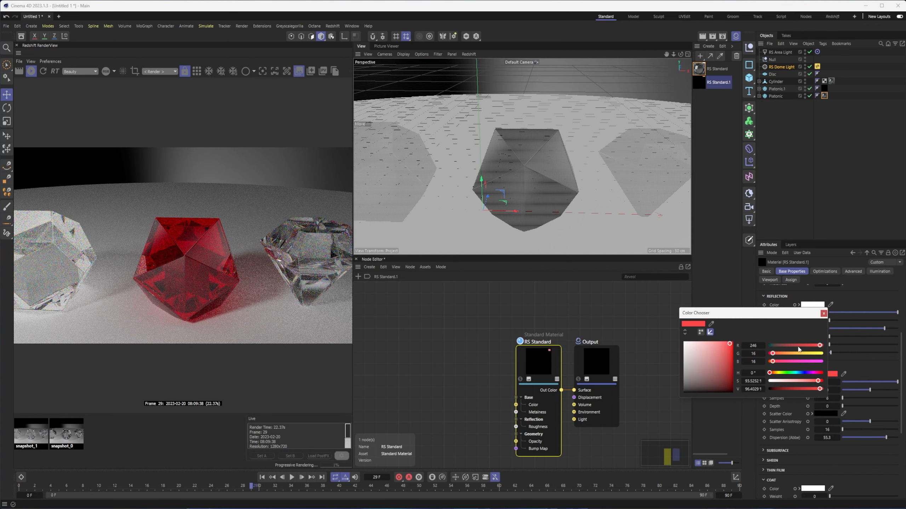
click(823, 313)
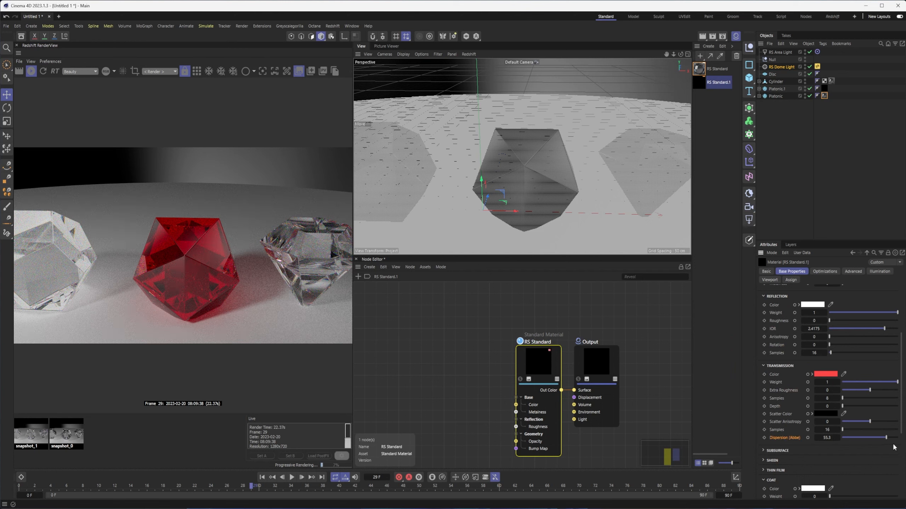
- Try different dispersion amounts on the red material, including 55, and set Dispersion (Abbe) to 3
drag(883, 438, 844, 439)
drag(835, 439, 821, 437)
text(55)
key(Return)
click(833, 440)
text(3)
key(Return)
- Duplicate the RS Standard.1 material and set the copy's transmission color to green, RGB 16, 246, 31
ctrl+drag(699, 80, 700, 94)
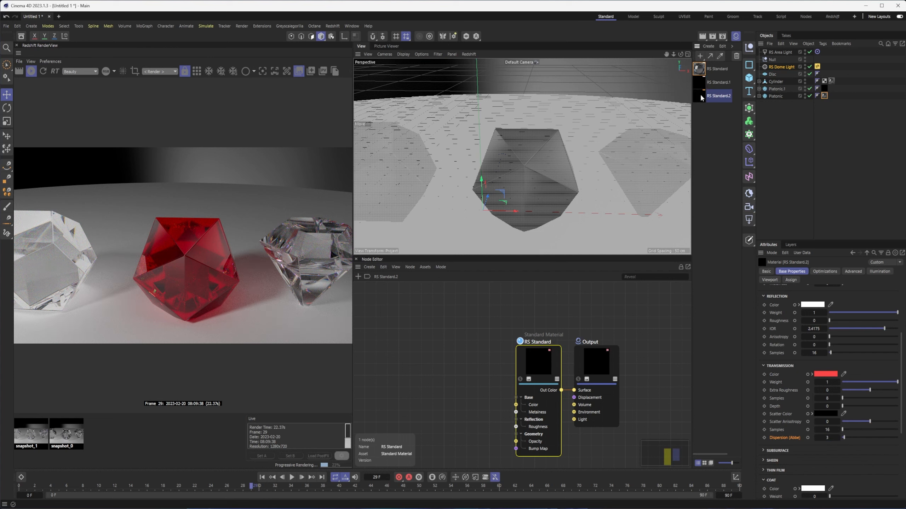
click(825, 374)
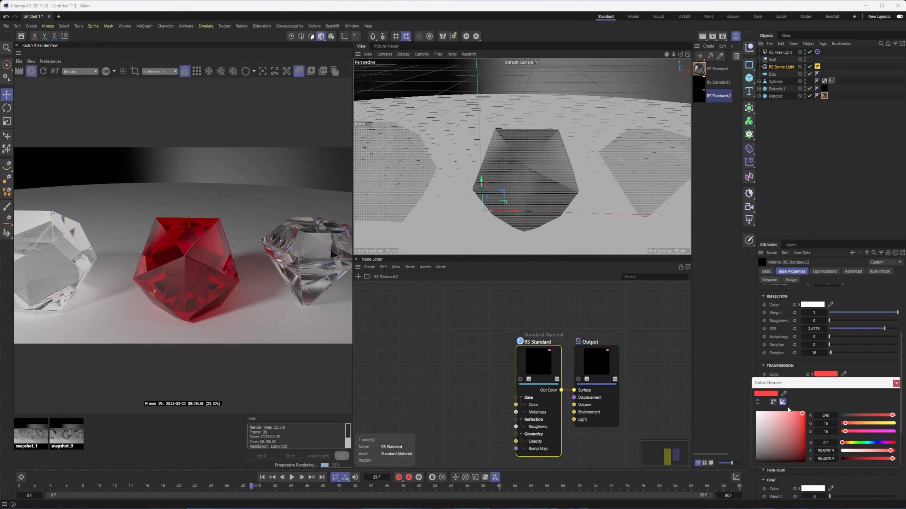
drag(842, 443, 860, 443)
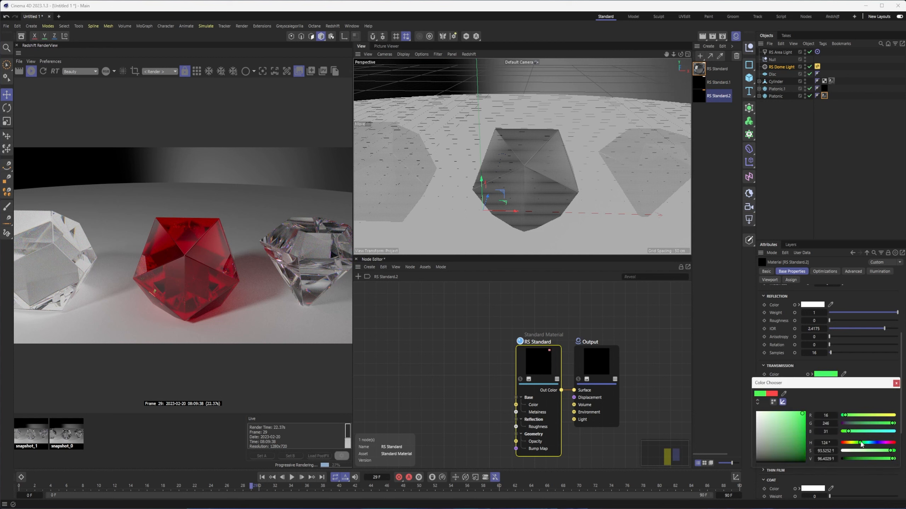
click(897, 383)
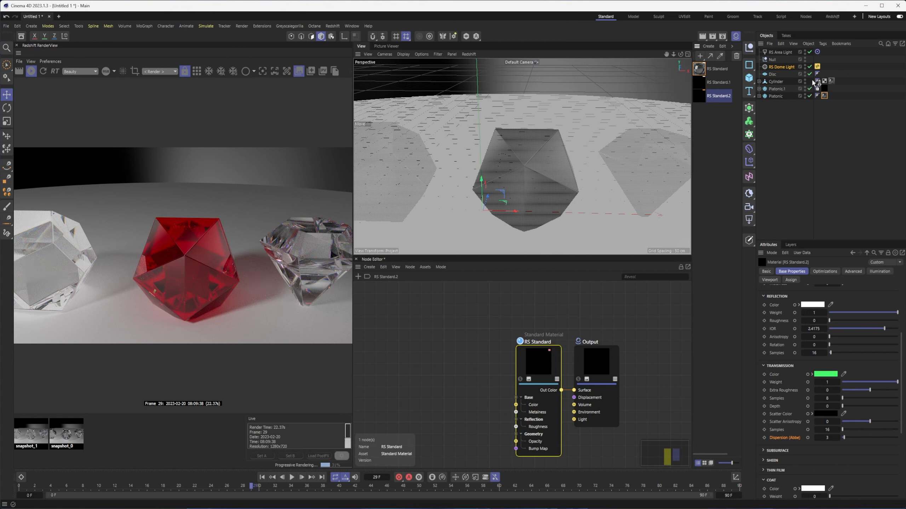
- Assign RS Standard.2 to Platonic, replacing its clear material, and frame all three gems
drag(793, 87, 824, 96)
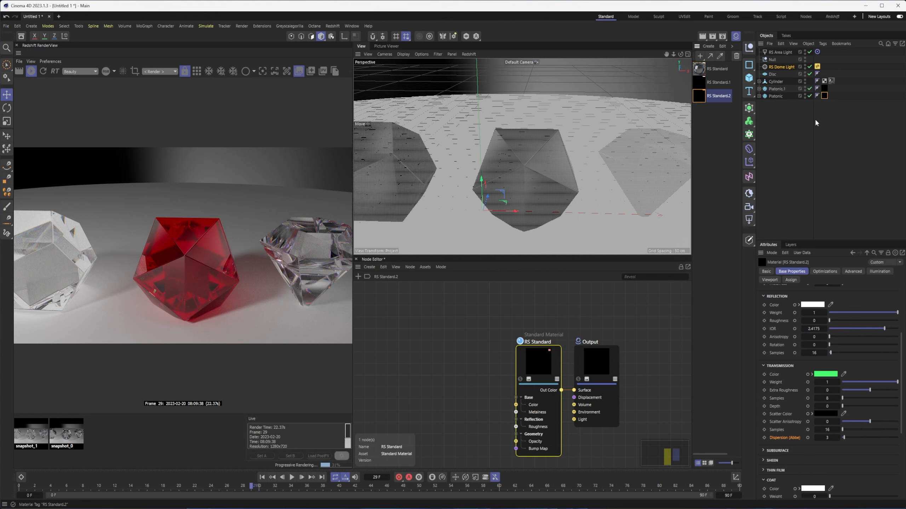
alt+middle_drag(539, 211, 567, 208)
alt+right_drag(566, 209, 552, 219)
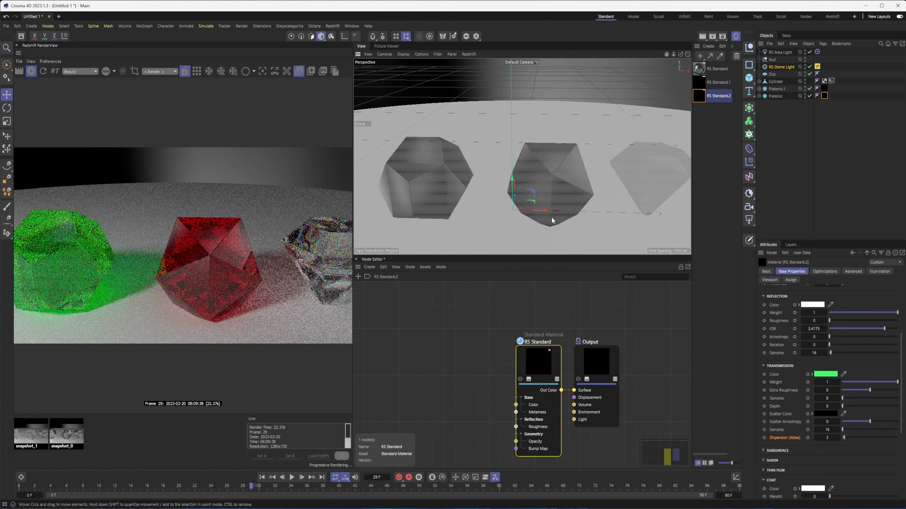
alt+middle_drag(593, 213, 588, 212)
alt+drag(587, 211, 585, 217)
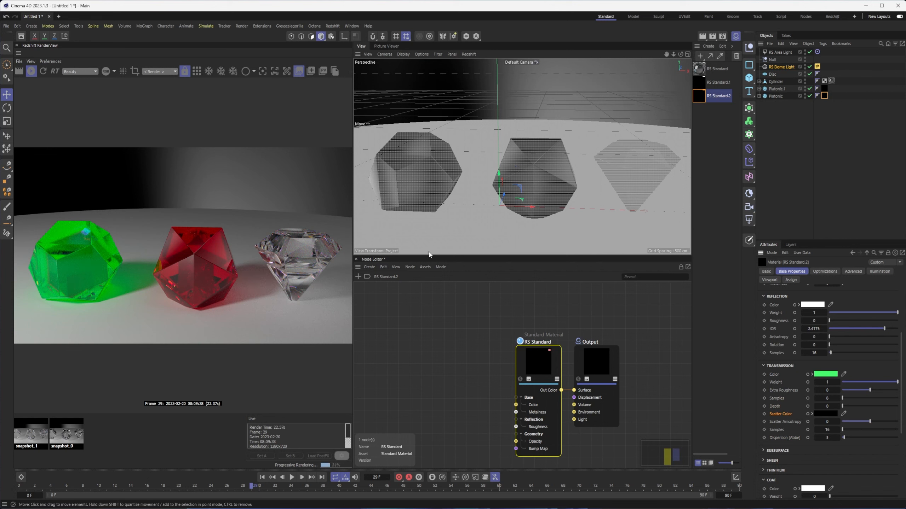
- Stop the live Redshift render and restore the Standard layout with the whole disc in view
click(31, 72)
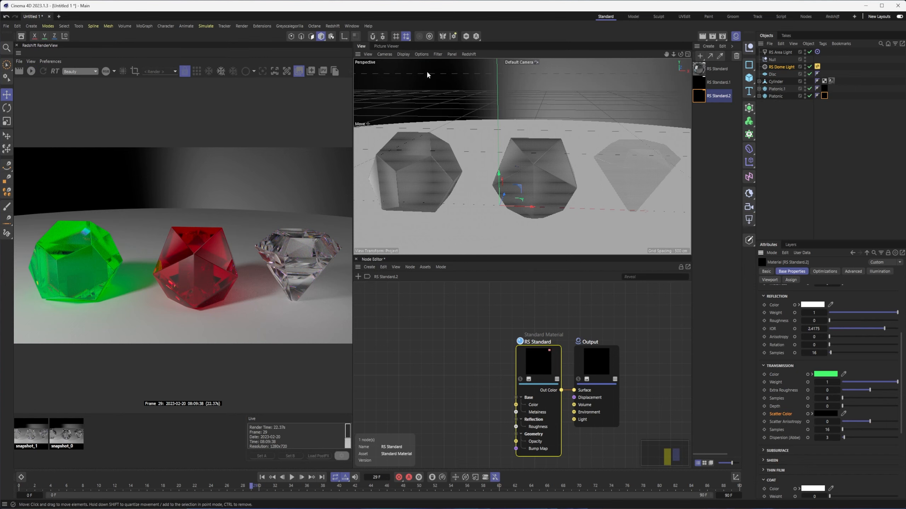
click(608, 18)
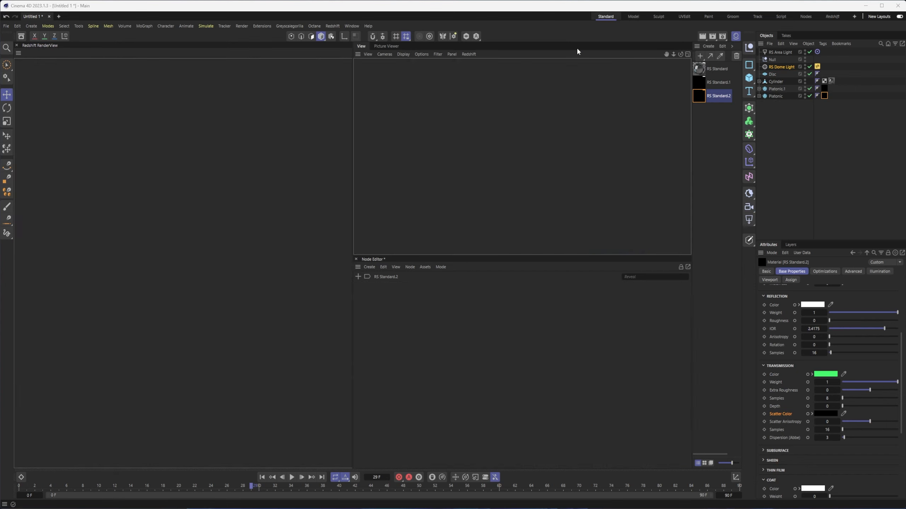
scroll(518, 203, down, 5)
alt+middle_drag(516, 227, 431, 247)
alt+right_drag(431, 247, 421, 244)
alt+drag(420, 243, 408, 246)
alt+right_drag(410, 245, 390, 247)
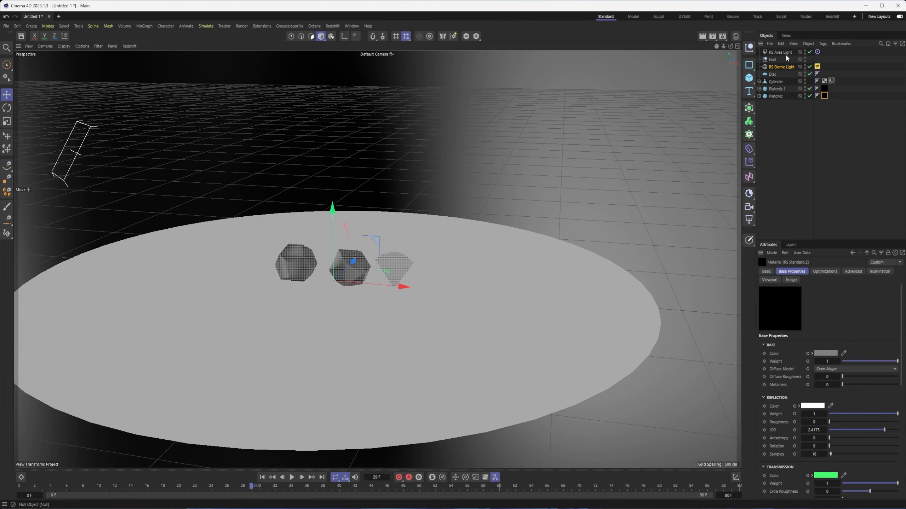
- Add a cube, stretch it into a long box across the disc, and make it editable
click(750, 83)
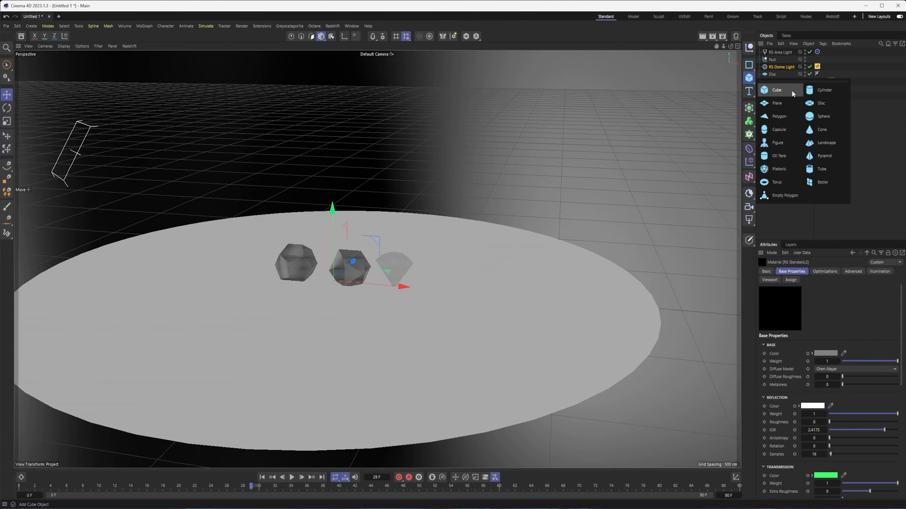
click(777, 90)
alt+drag(415, 262, 363, 185)
drag(377, 256, 620, 322)
drag(380, 246, 362, 233)
key(c)
- Raise the upper polygon of the cube to turn it into a tall box
click(311, 36)
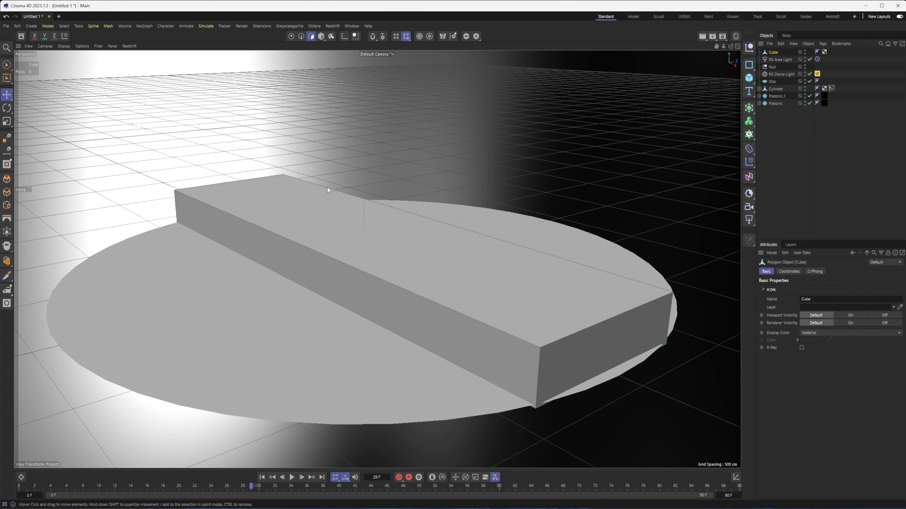
click(333, 204)
drag(365, 163, 363, 1)
alt+middle_drag(362, 128, 384, 183)
alt+right_drag(384, 183, 316, 185)
alt+middle_drag(316, 188, 366, 234)
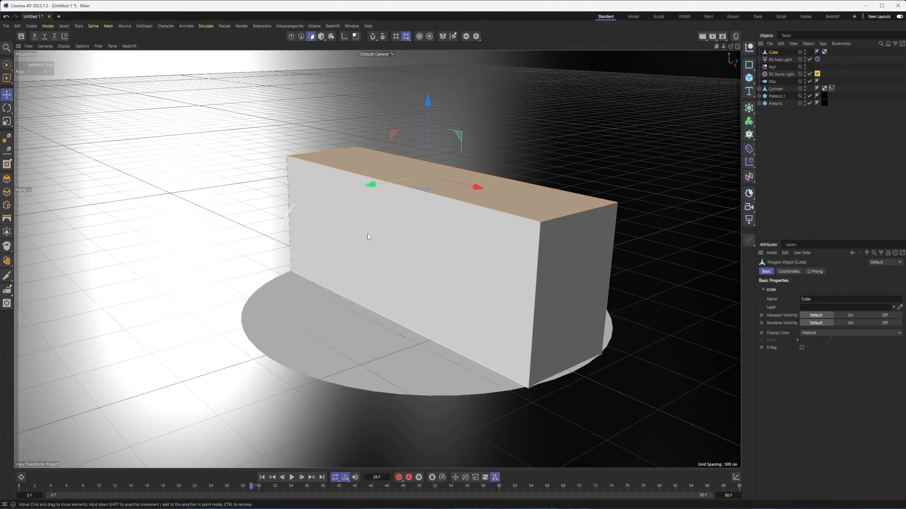
- Scale the box's upper polygon outward to flare the walls, and delete that polygon to open the container
key(t)
drag(368, 257, 409, 251)
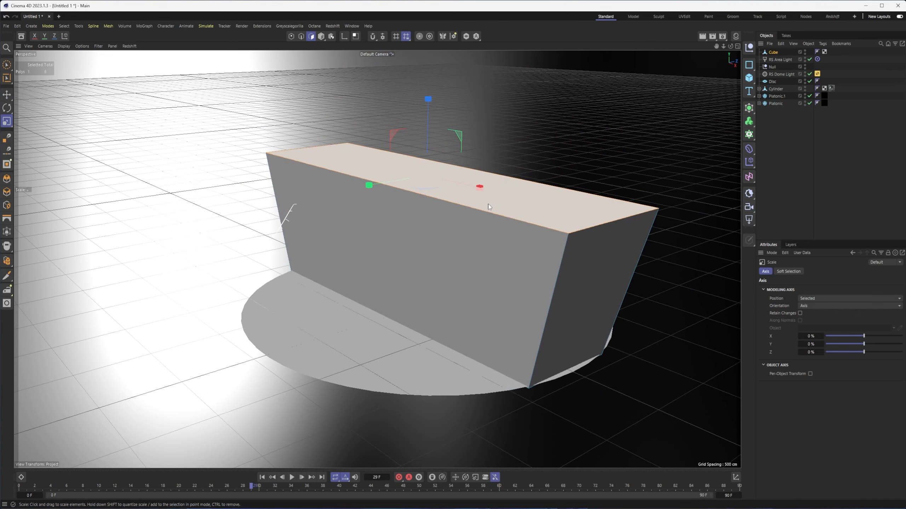
key(Delete)
alt+drag(462, 215, 505, 219)
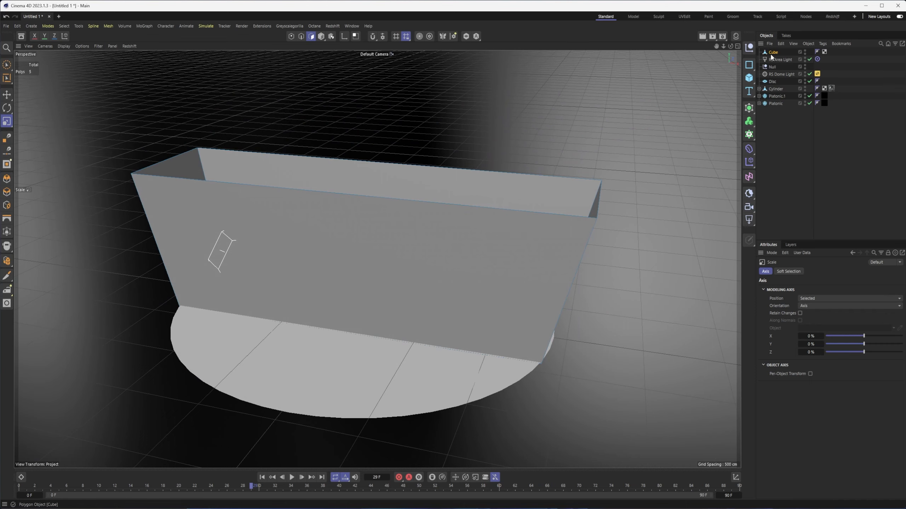
alt+drag(499, 168, 486, 188)
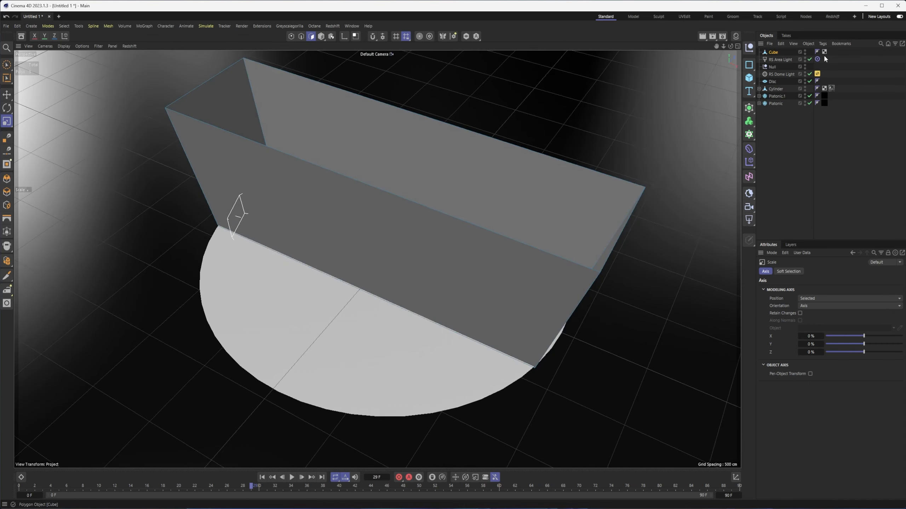
- Enable X-Ray display on the Cube object so the gems show through its walls
click(805, 52)
click(804, 51)
click(772, 53)
click(801, 347)
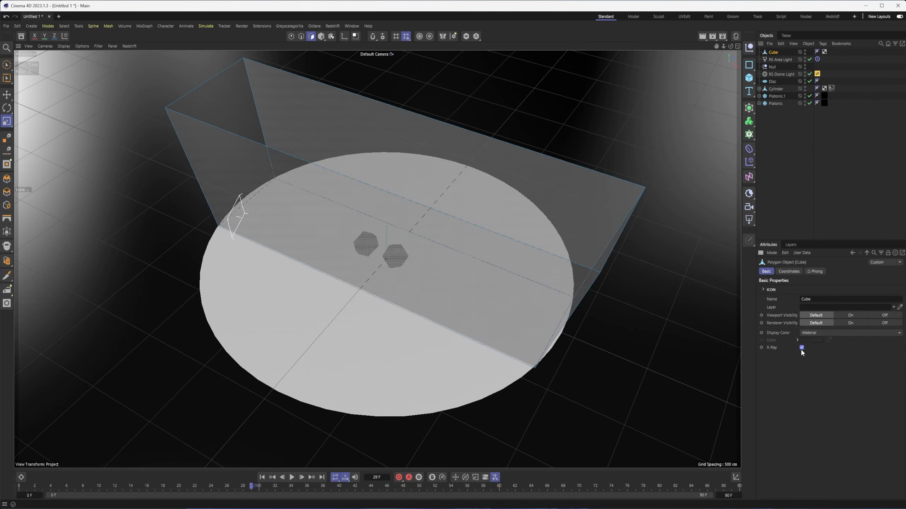
alt+drag(527, 309, 445, 251)
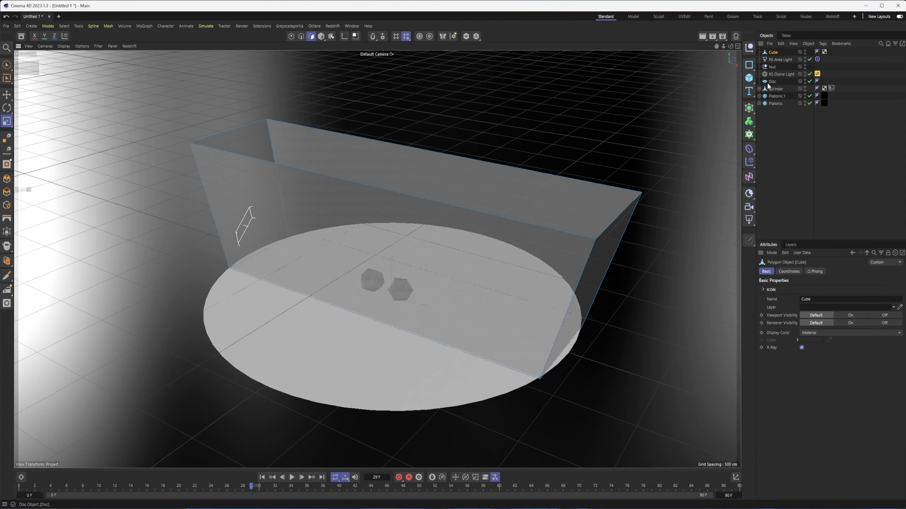
- Add a Cloner and nest the Cylinder, Platonic.1 and Platonic objects inside it
click(749, 134)
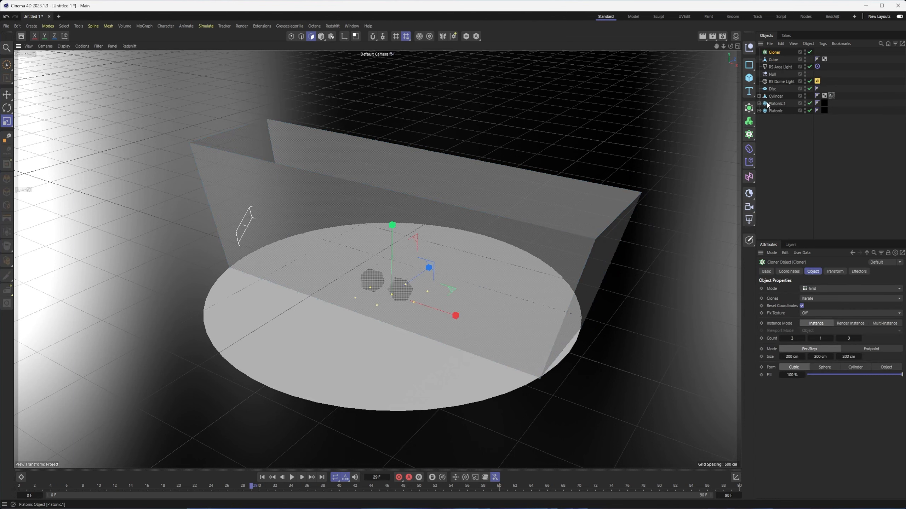
click(776, 97)
shift+click(776, 111)
drag(776, 102, 772, 51)
click(772, 50)
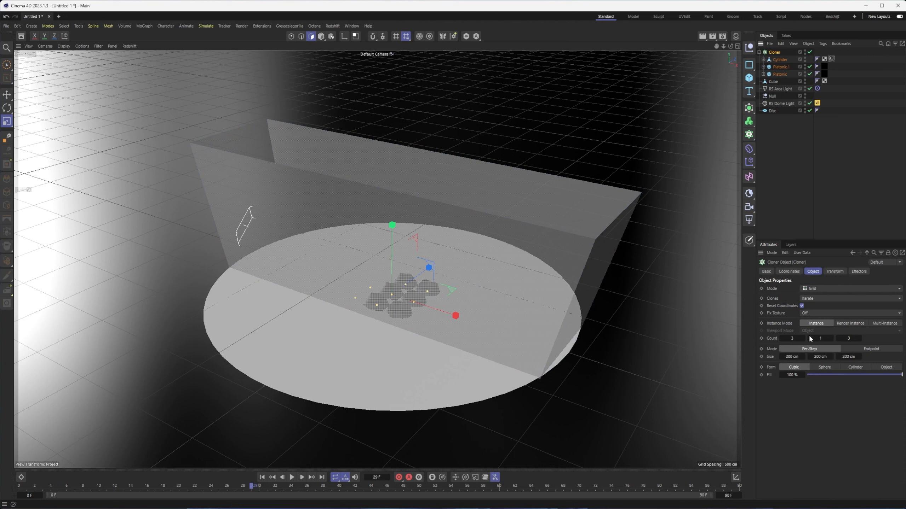
- Set the Cloner's vertical count to 3 and move the grid of gems up above the open box
click(831, 338)
click(832, 339)
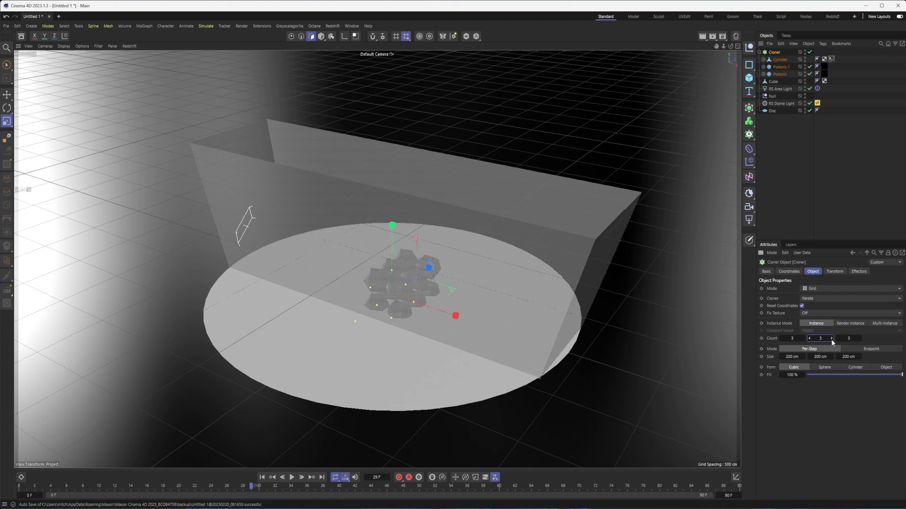
key(e)
drag(392, 226, 393, 59)
alt+drag(409, 262, 529, 267)
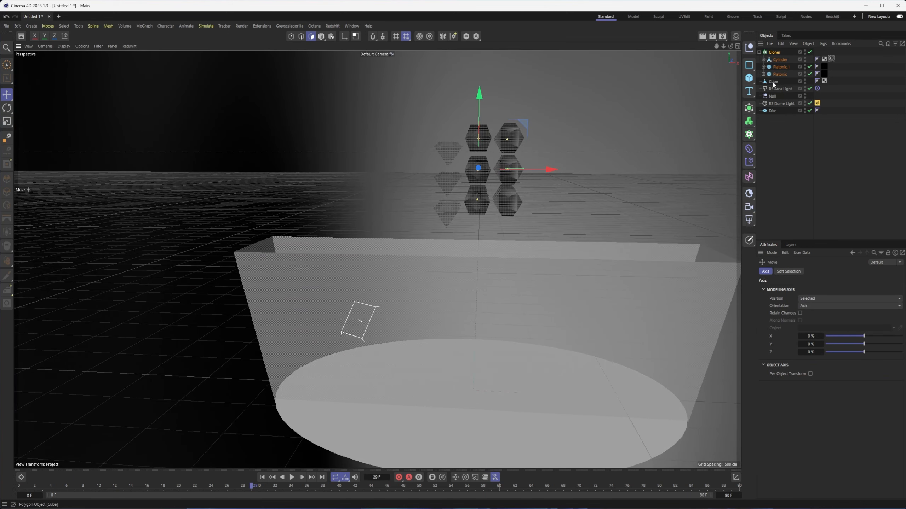
click(779, 60)
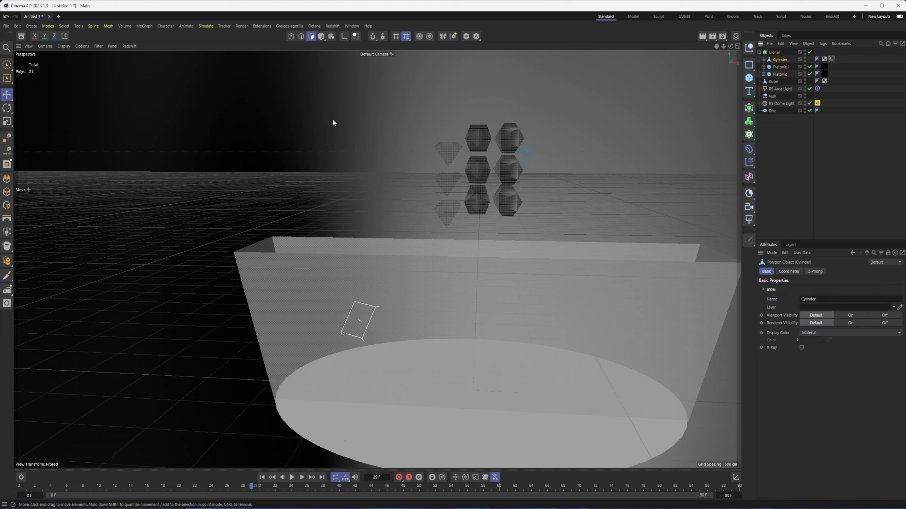
click(64, 26)
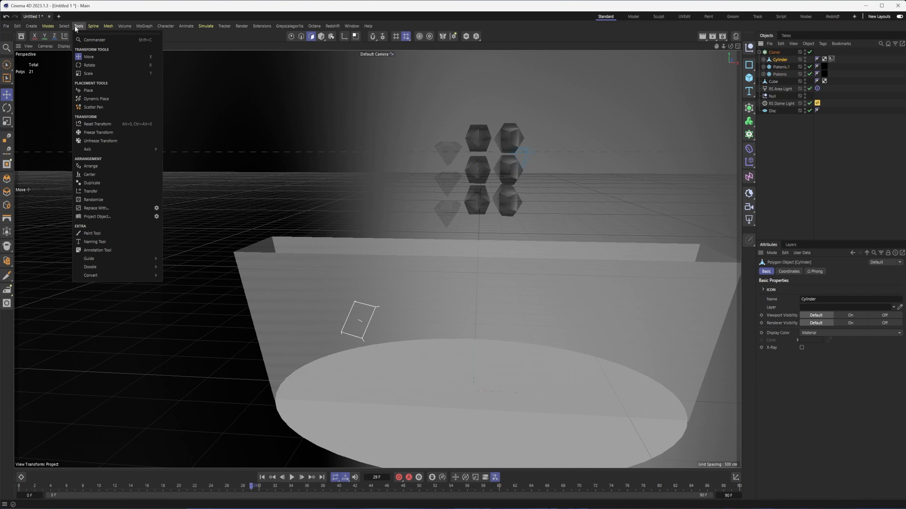
click(187, 169)
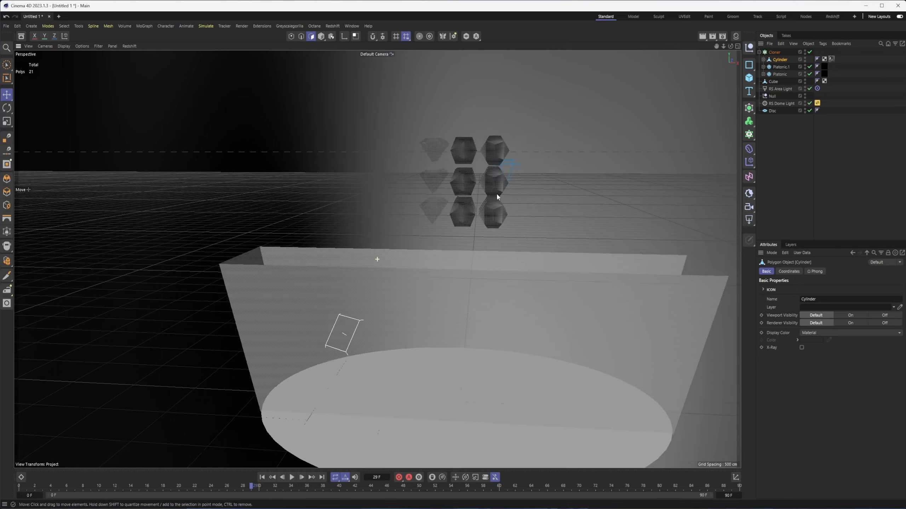
mouse_move(497, 194)
alt+mouse_down()
mouse_move(480, 201)
mouse_move(498, 203)
alt+mouse_up()
alt+middle_drag(498, 203, 447, 196)
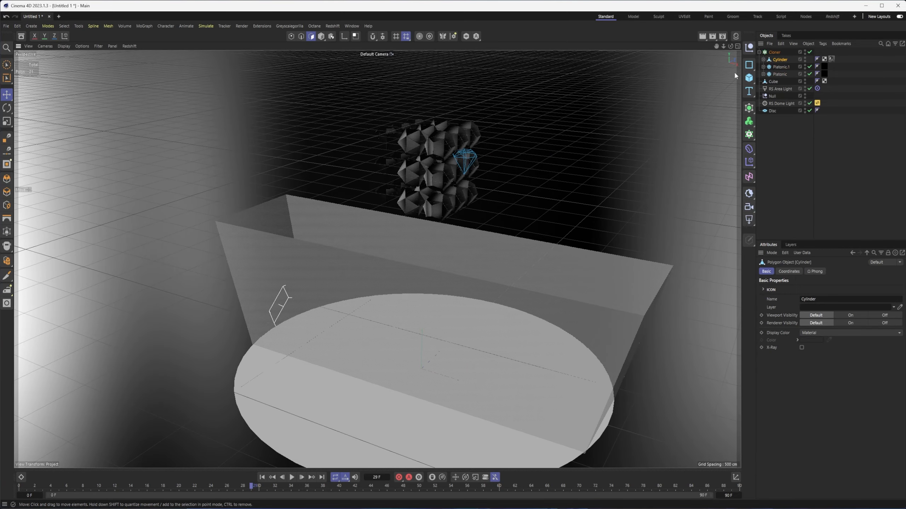
- Switch to Model mode and set the Cloner's grid count to 12 in X and 3 in Z
click(321, 37)
alt+drag(473, 193, 497, 180)
click(774, 52)
alt+drag(464, 218, 393, 230)
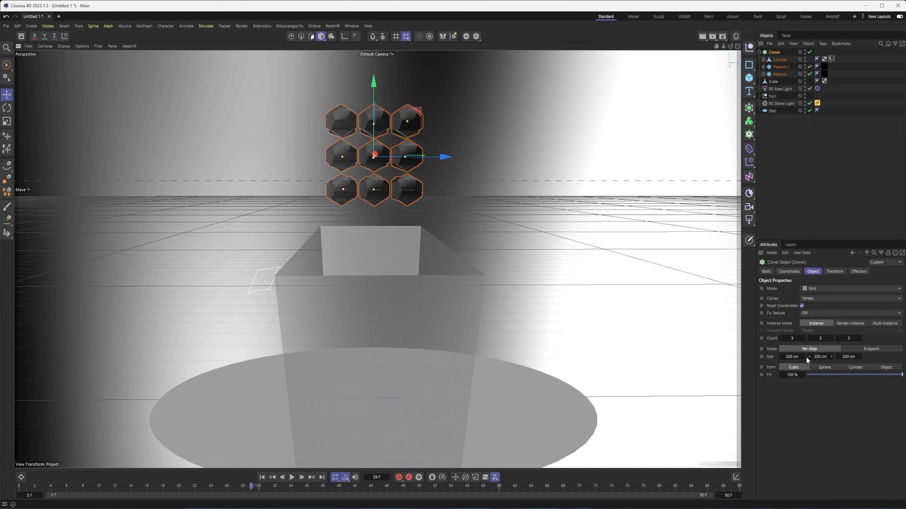
alt+drag(413, 199, 507, 231)
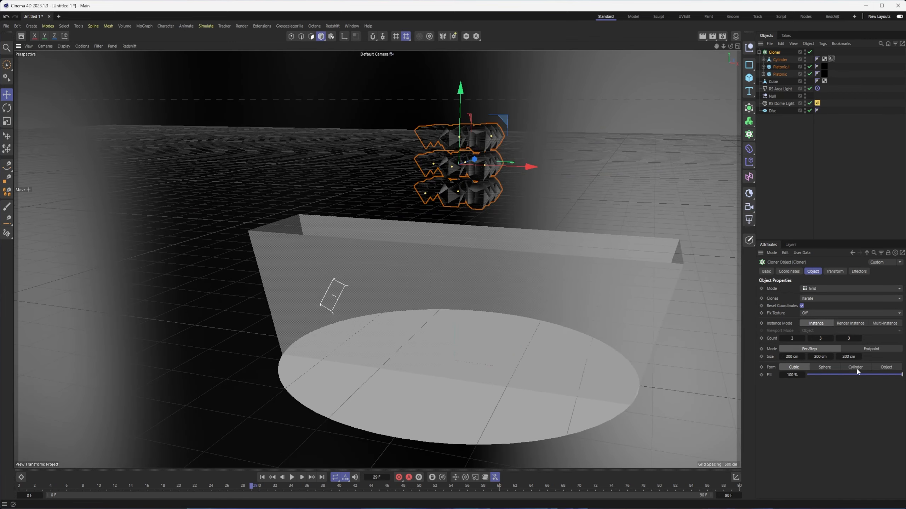
drag(803, 342, 841, 347)
click(859, 338)
click(860, 338)
click(837, 338)
click(838, 338)
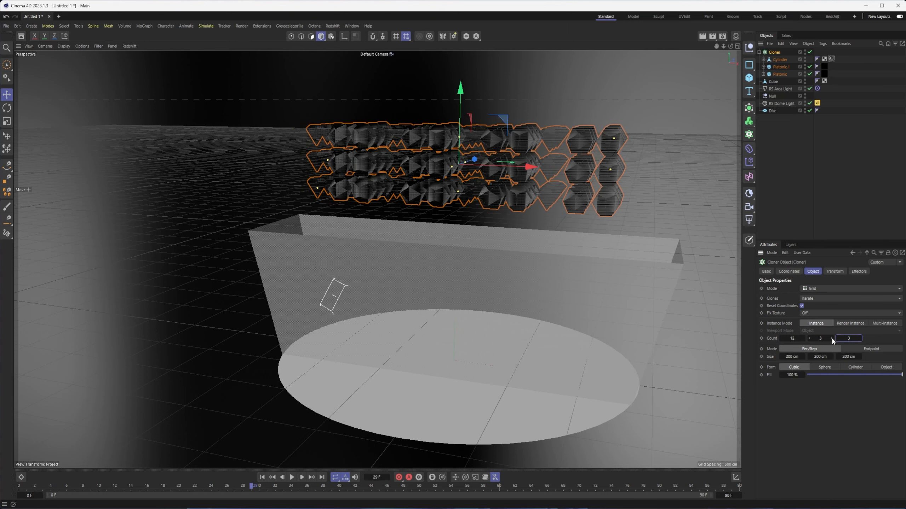
- Set the Cloner's Y count to 7 and raise the grid clear of the container's rim
click(832, 338)
click(832, 338)
click(832, 338)
click(832, 338)
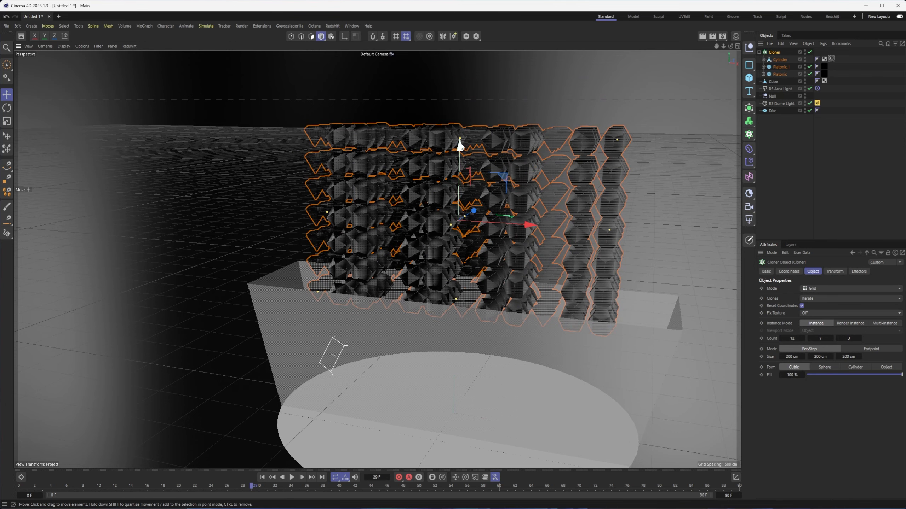
drag(463, 142, 450, 65)
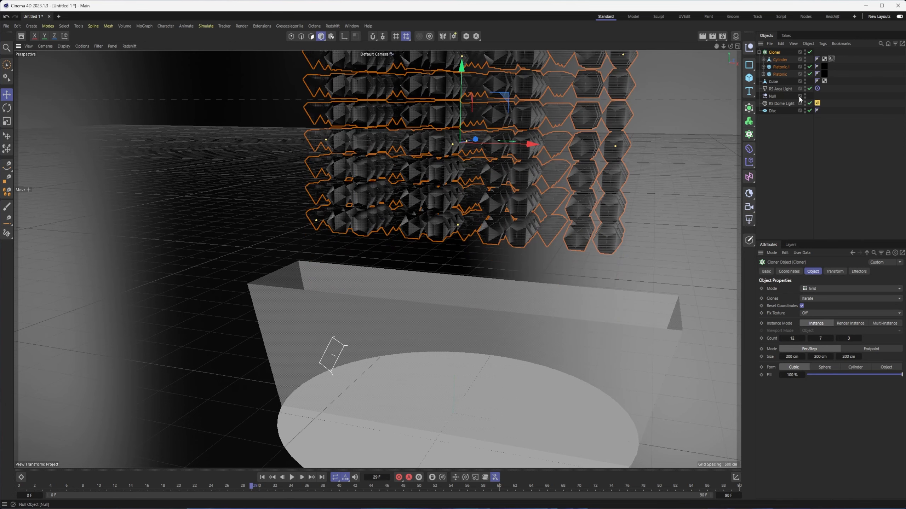
- Hide the RS Dome Light in the viewport
click(804, 102)
click(805, 102)
alt+middle_drag(547, 234, 521, 249)
mouse_move(522, 247)
alt+mouse_down()
mouse_move(572, 259)
mouse_move(605, 286)
mouse_move(549, 248)
mouse_move(494, 251)
alt+mouse_up()
- Set the Cloner's Clones distribution to Random and add a Random effector
click(820, 298)
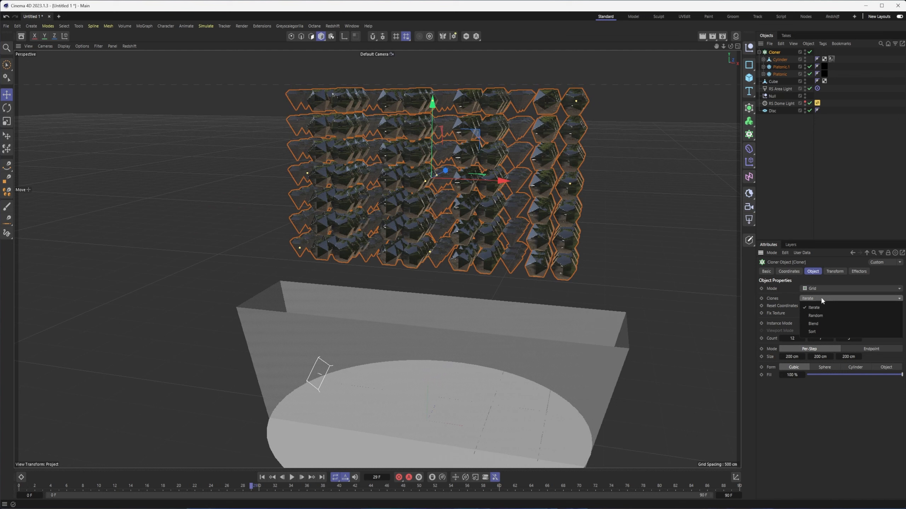
click(820, 316)
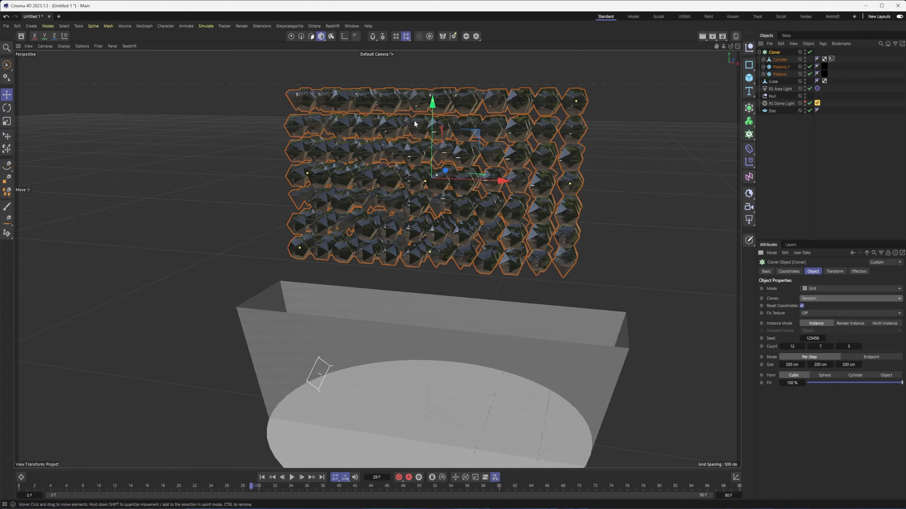
click(750, 163)
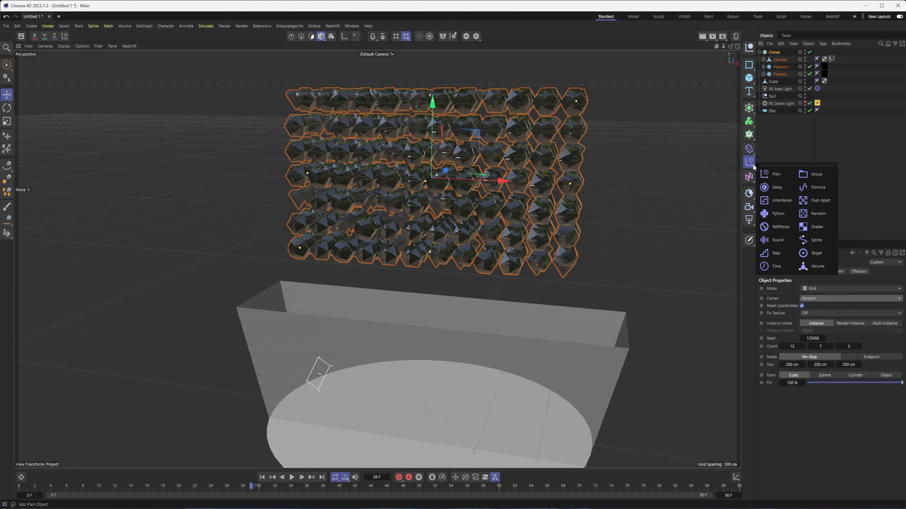
click(823, 214)
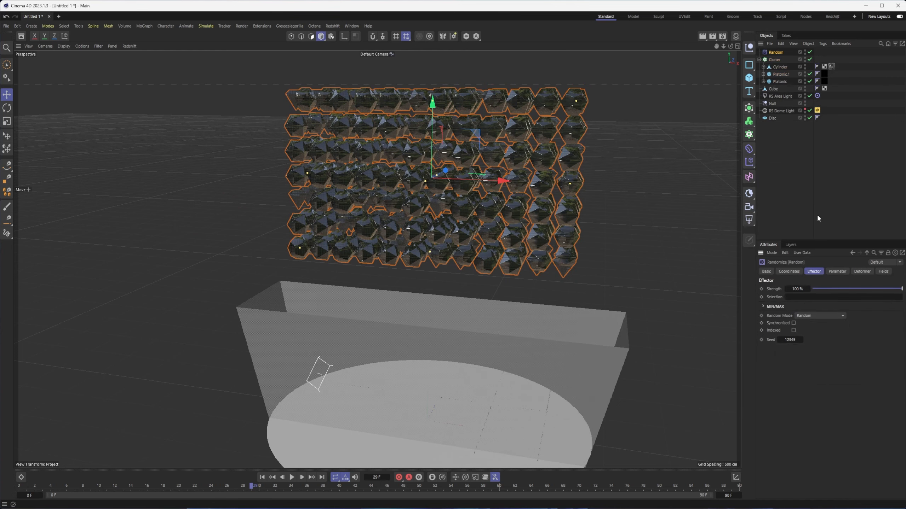
- Set the Random effector's position variation to 20 cm in X, Y and Z
alt+drag(494, 172, 532, 162)
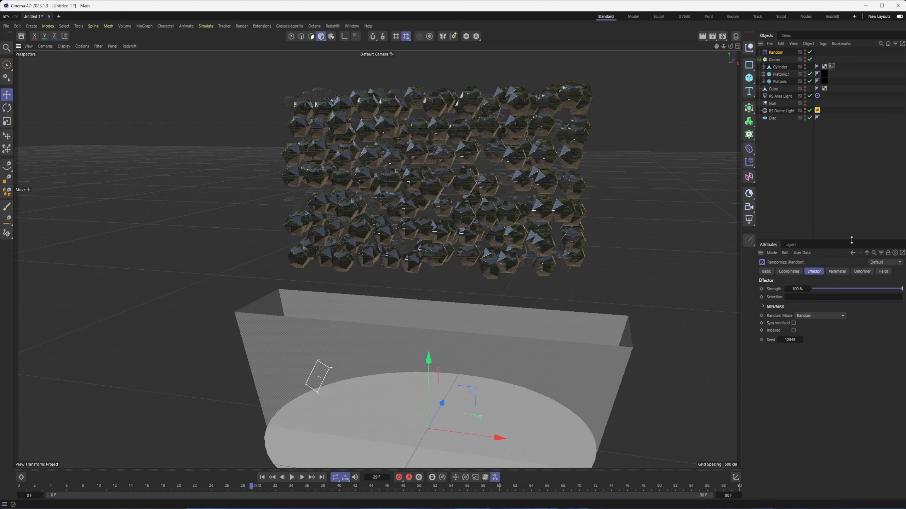
click(837, 271)
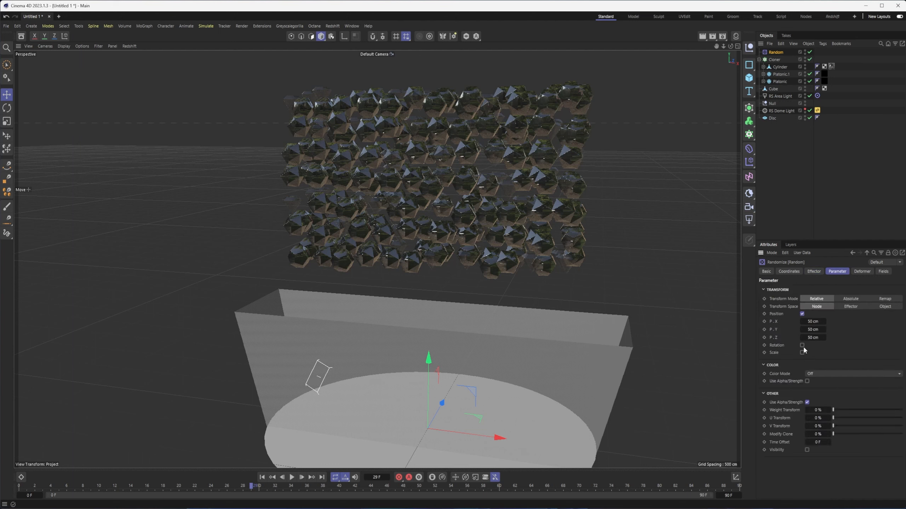
click(811, 322)
text(20)
click(808, 329)
key(Tab)
text(0)
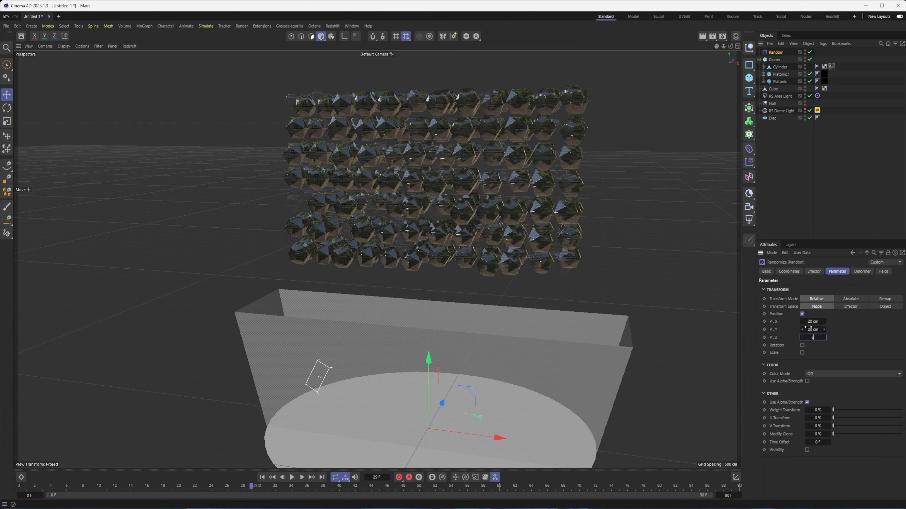
key(Return)
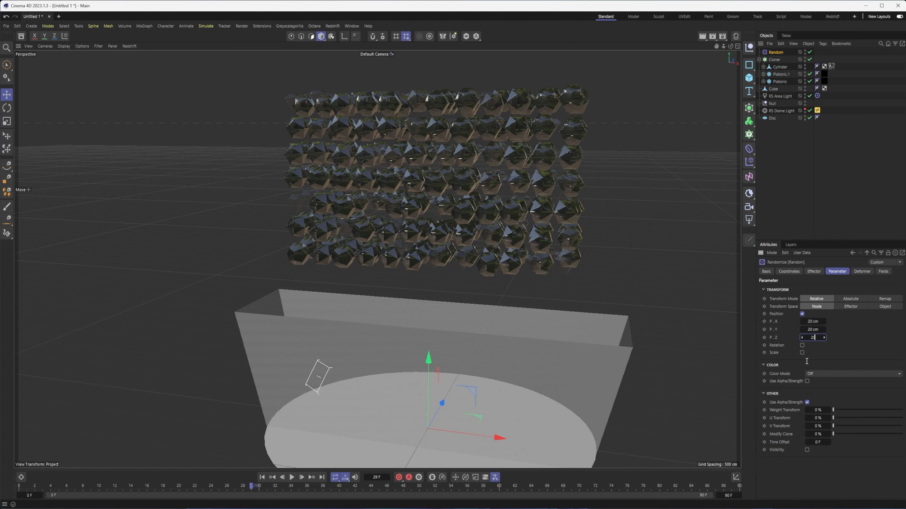
key(Return)
- Enable rotation on the Random effector and set H, P and B to 180° each
click(802, 346)
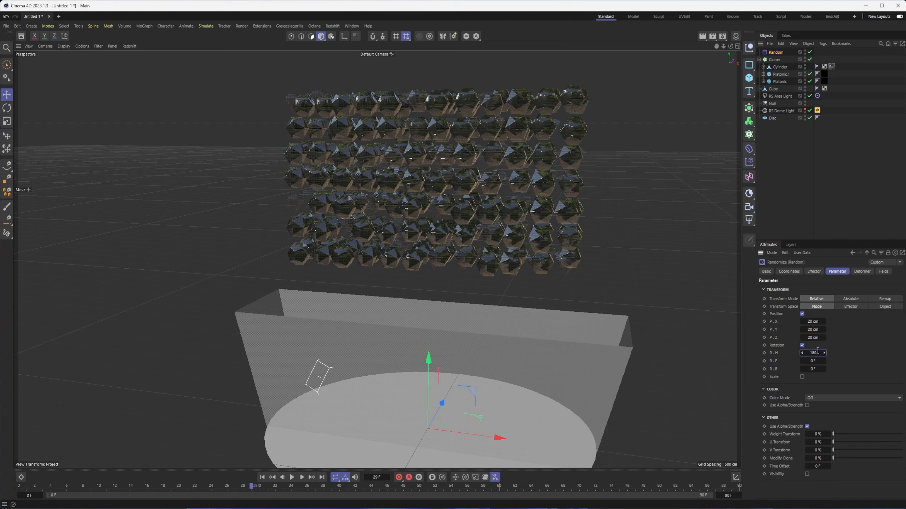
click(818, 351)
text(180)
key(Tab)
key(Tab)
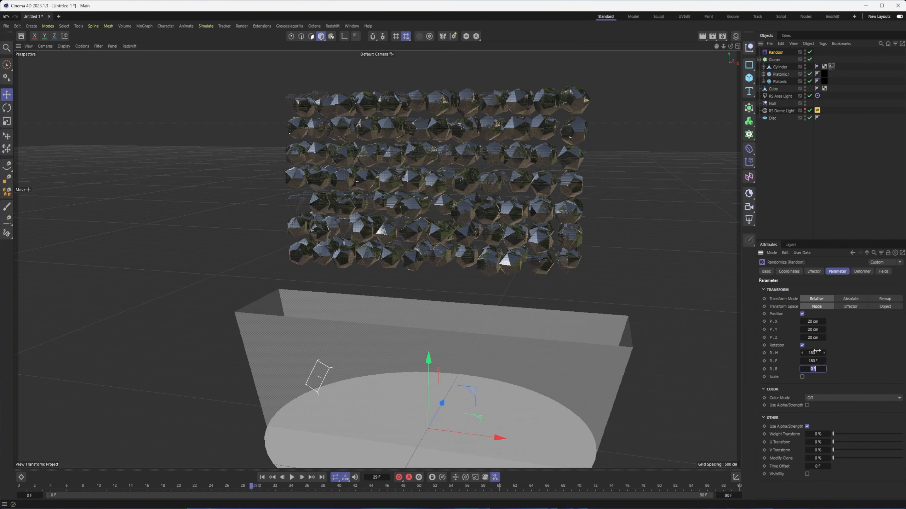
key(Return)
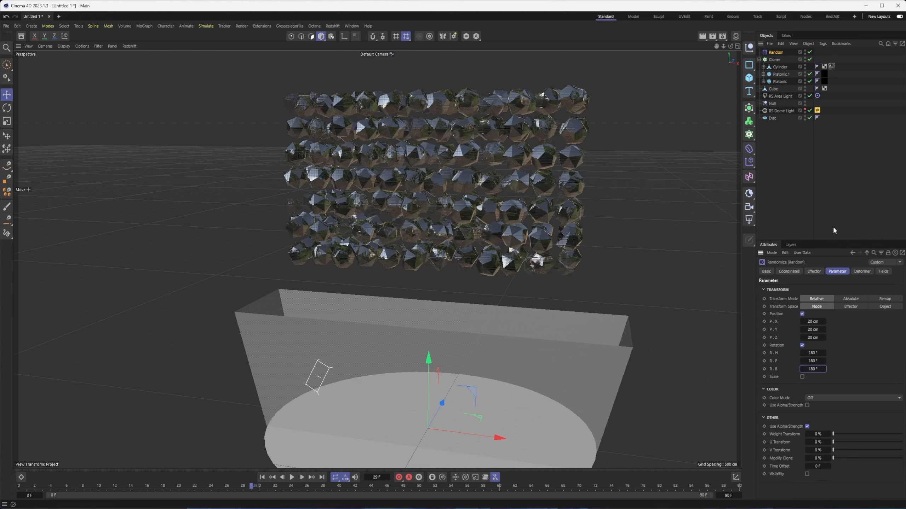
- Turn off the display of materials in the viewport
click(81, 46)
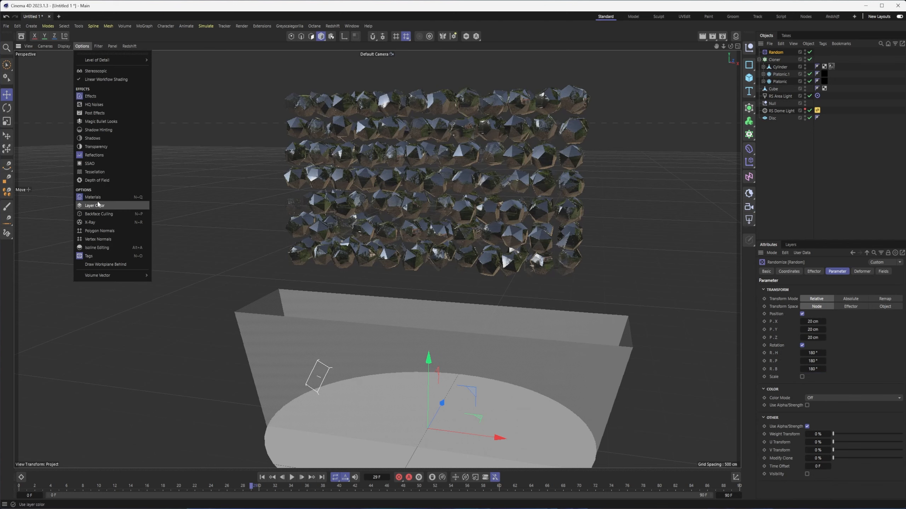
click(99, 199)
alt+middle_drag(523, 208, 458, 216)
alt+drag(457, 216, 389, 222)
- Add a Bullet Rigid Body tag to the Cloner
click(767, 59)
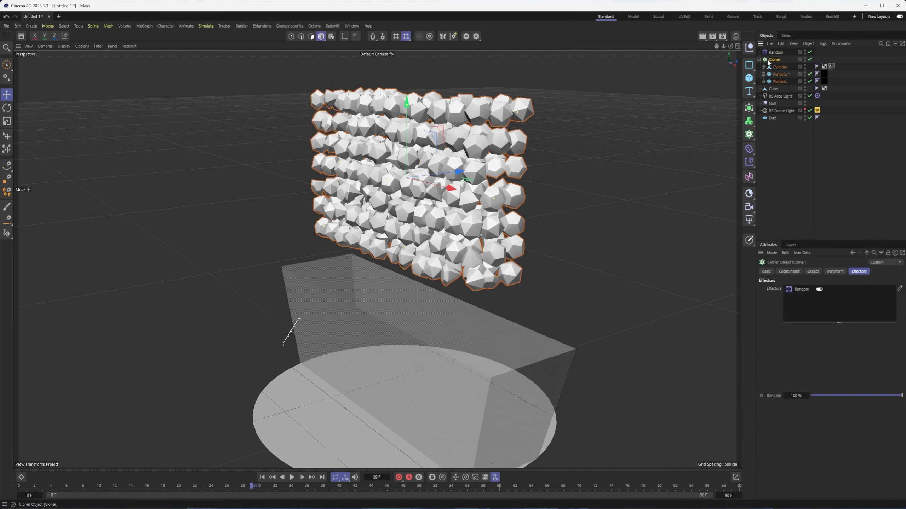
right_click(768, 58)
mouse_move(798, 86)
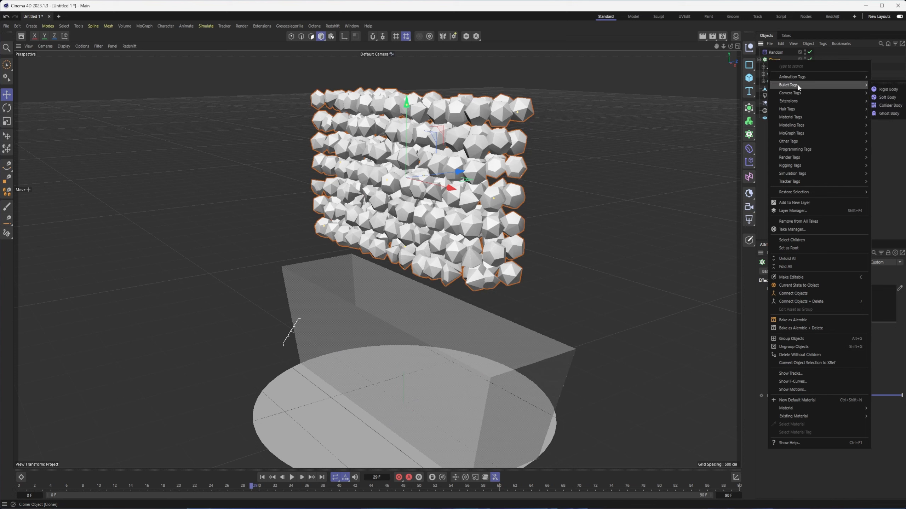
click(880, 91)
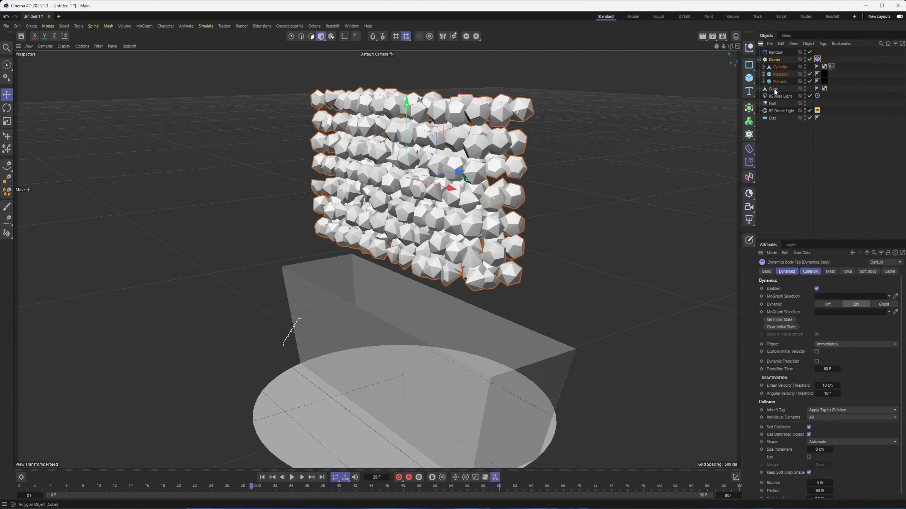
click(772, 118)
right_click(772, 118)
mouse_move(802, 181)
click(777, 70)
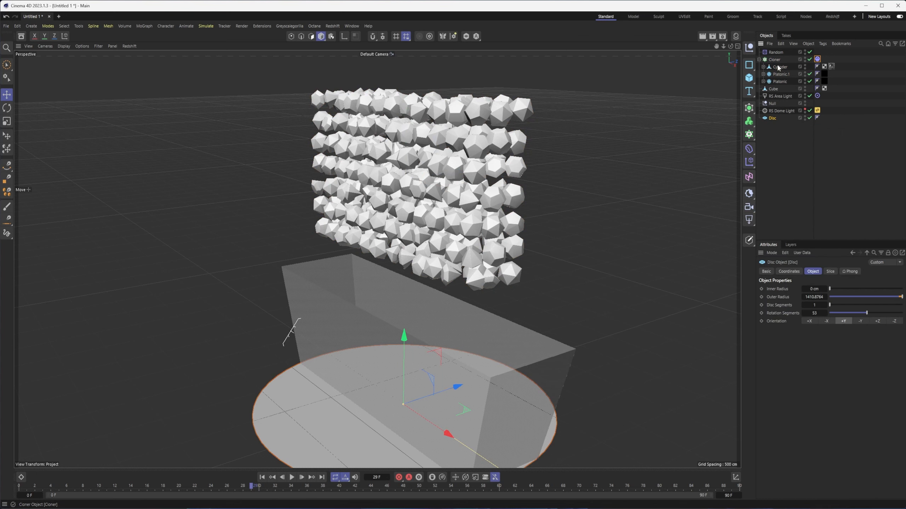
- Add a Bullet Collider Body tag to the Cube container
click(774, 90)
right_click(775, 90)
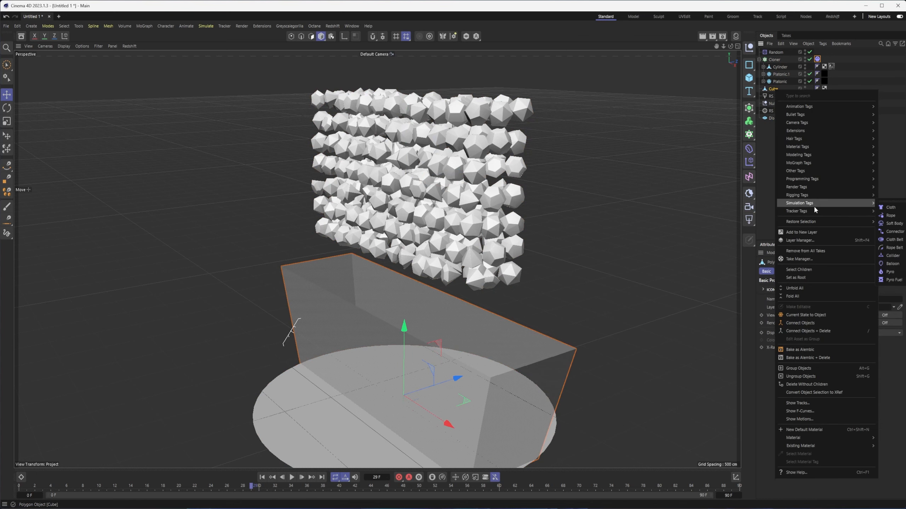
mouse_move(806, 115)
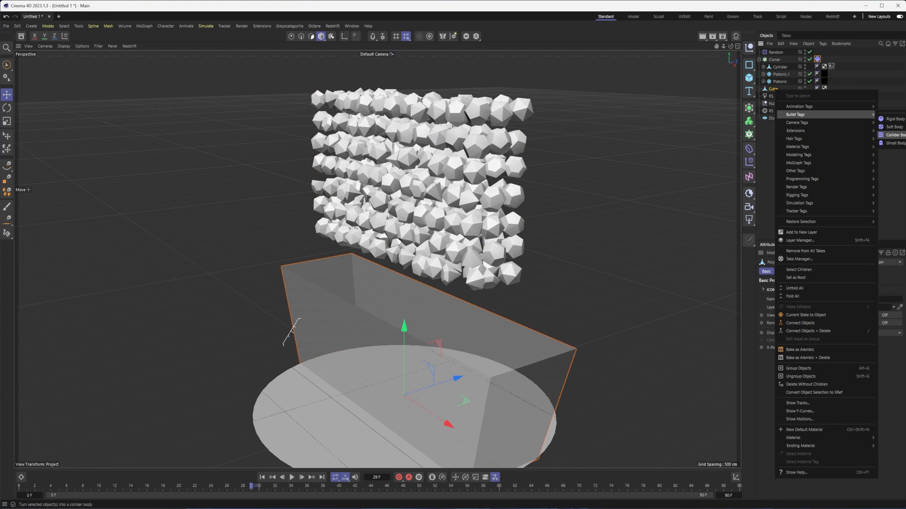
click(895, 135)
- Play the dynamics simulation briefly with the container in view, and stop the playback
alt+drag(454, 285, 489, 301)
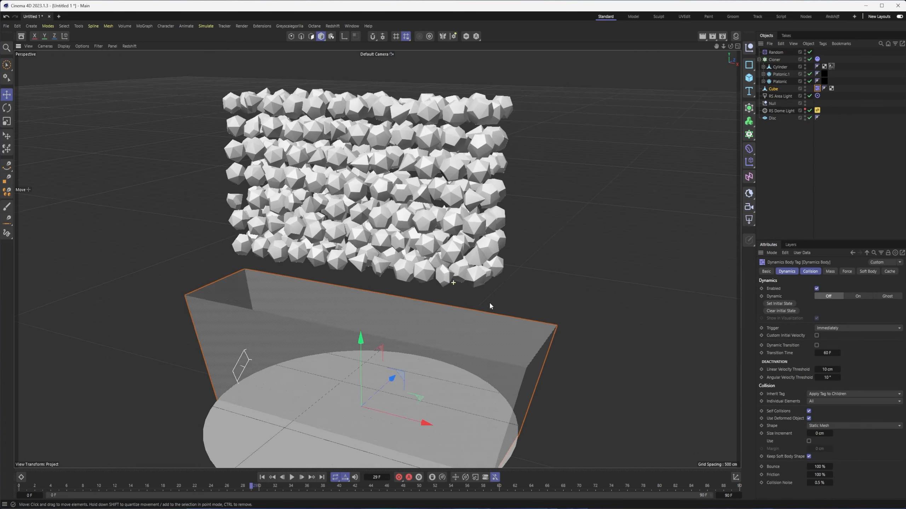
alt+middle_drag(488, 301, 508, 240)
click(292, 477)
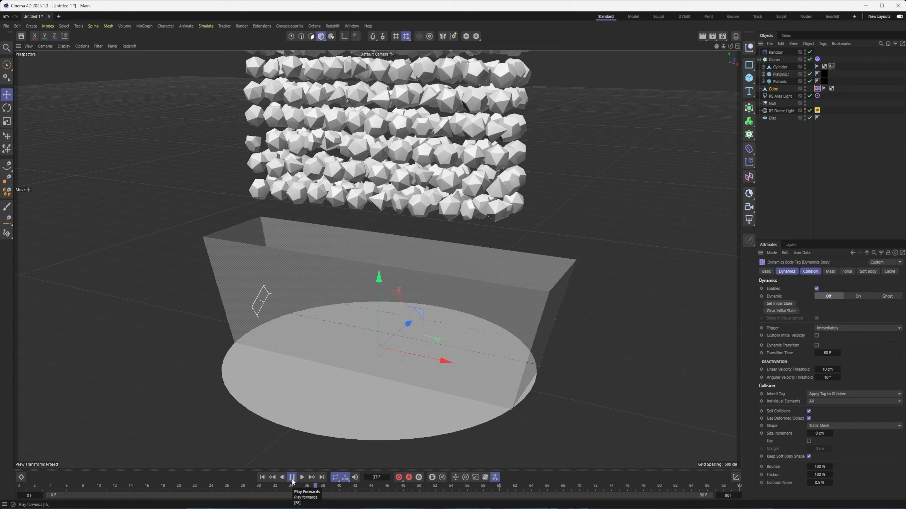
click(292, 478)
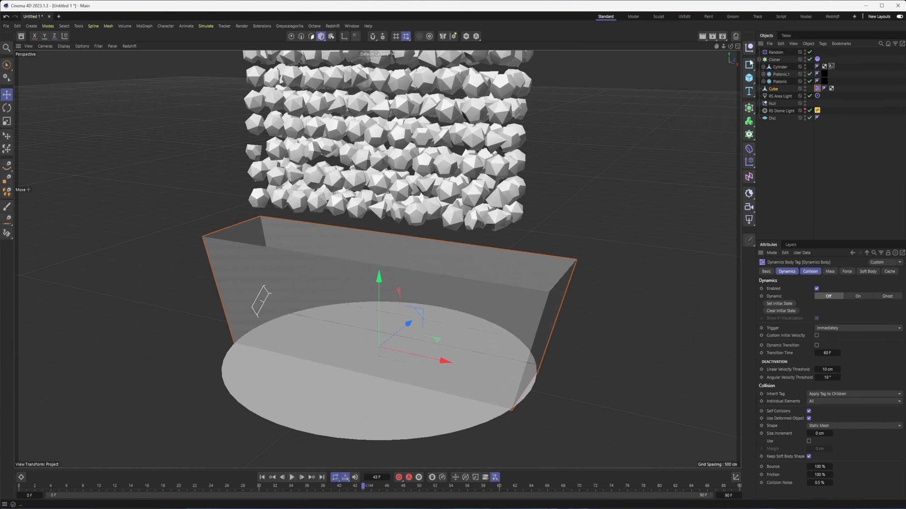
- Set the Cloner's instance mode to Render Instance
click(773, 59)
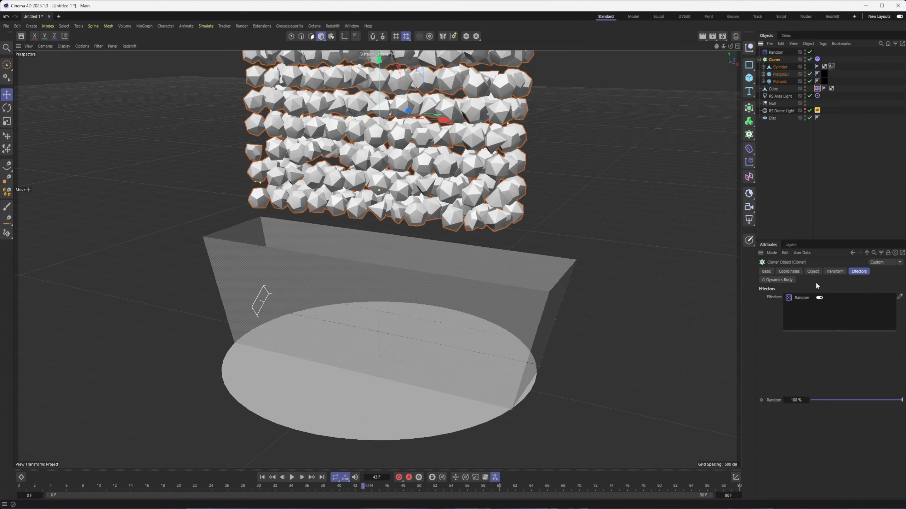
click(813, 272)
click(851, 332)
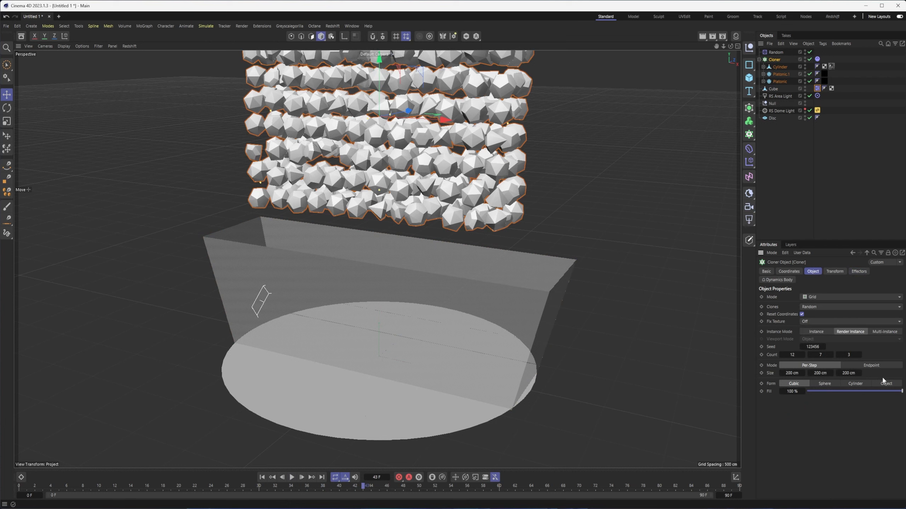
- Play the simulation and examine from several angles how the gems fall into the container
click(281, 479)
click(292, 477)
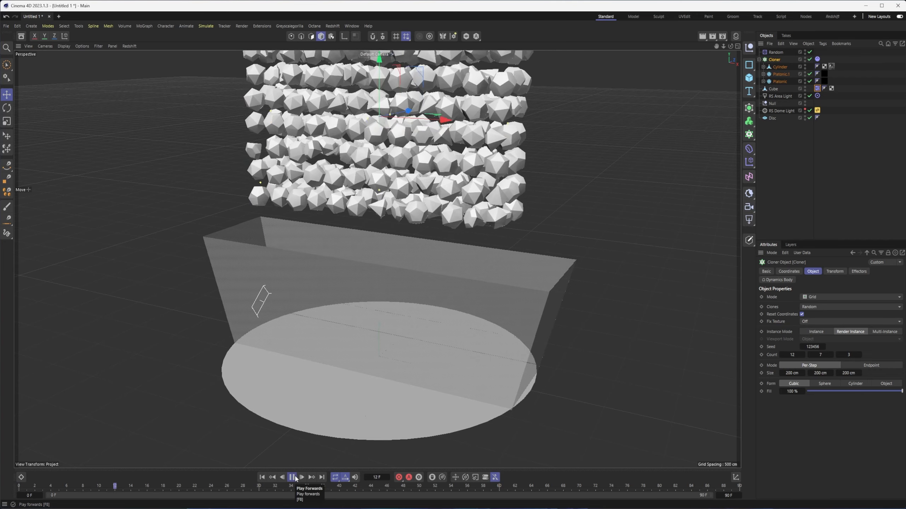
alt+drag(470, 294, 424, 293)
alt+drag(461, 246, 412, 233)
alt+middle_drag(383, 157, 383, 204)
alt+drag(423, 337, 468, 347)
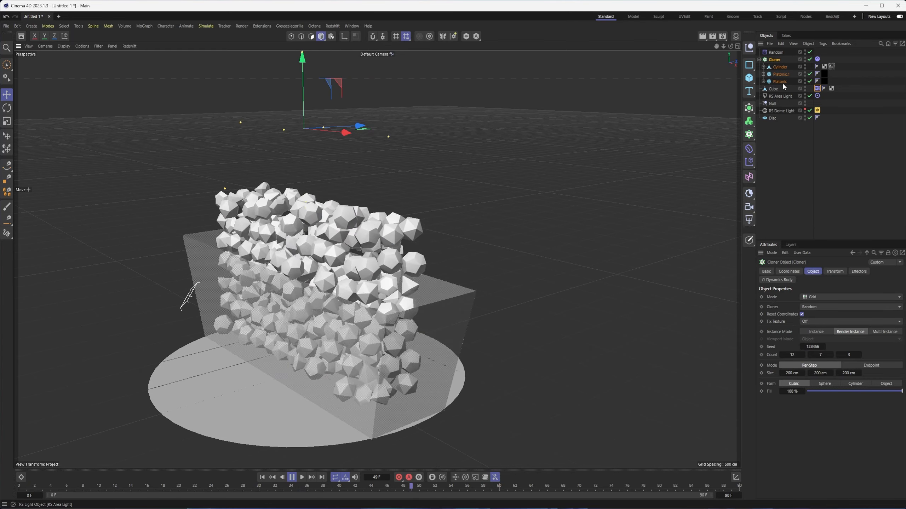
- Turn off the Random effector's position variation during playback, examine the filled container and stop the simulation
click(775, 52)
click(813, 272)
click(832, 273)
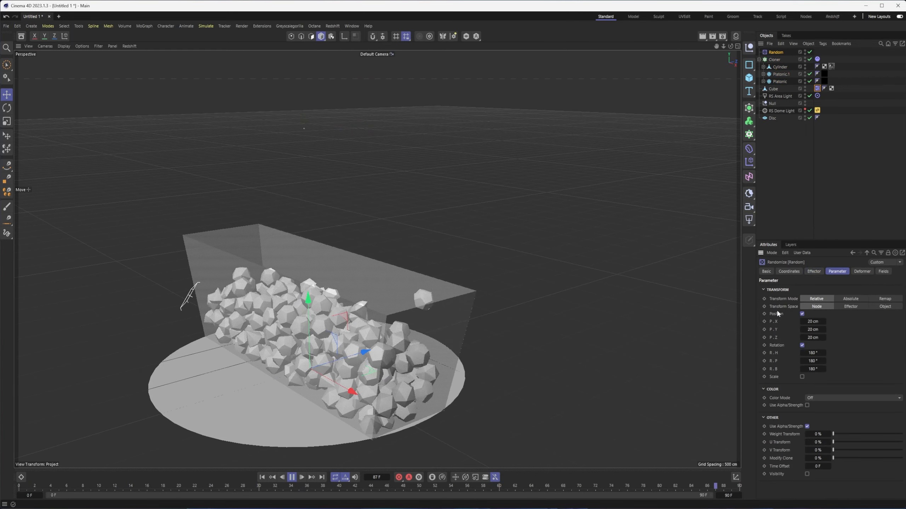
alt+drag(416, 275, 460, 292)
alt+right_drag(461, 293, 476, 294)
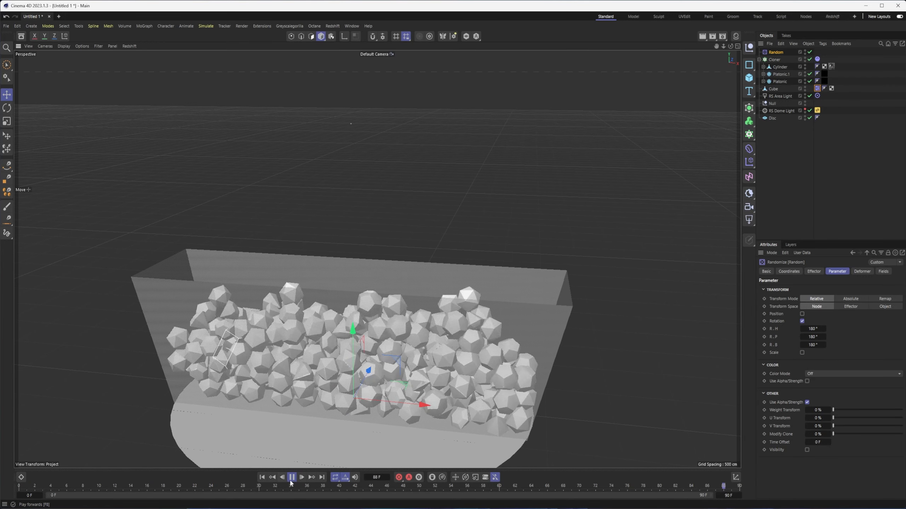
click(292, 478)
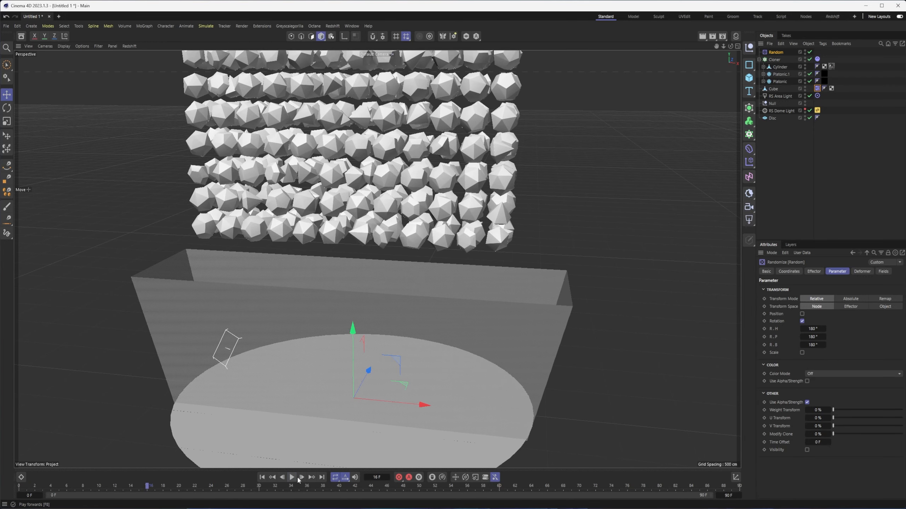
- Compare the clone grid with the Random effector's position variation switched on and off
click(802, 314)
mouse_move(462, 196)
alt+mouse_down()
mouse_move(395, 171)
mouse_move(384, 177)
mouse_move(456, 189)
alt+mouse_up()
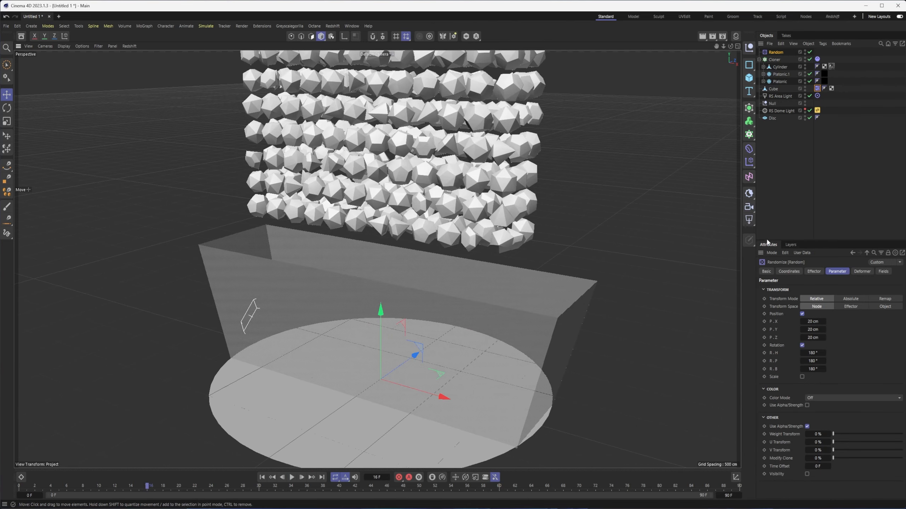
click(802, 314)
alt+drag(447, 345, 460, 342)
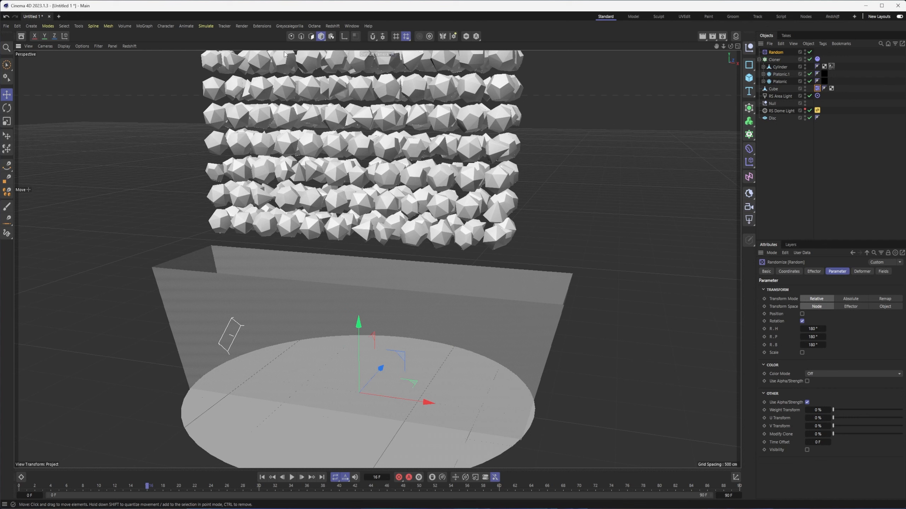
- Add a Friction force to the scene and set its strength to 44.3
click(206, 26)
mouse_move(209, 41)
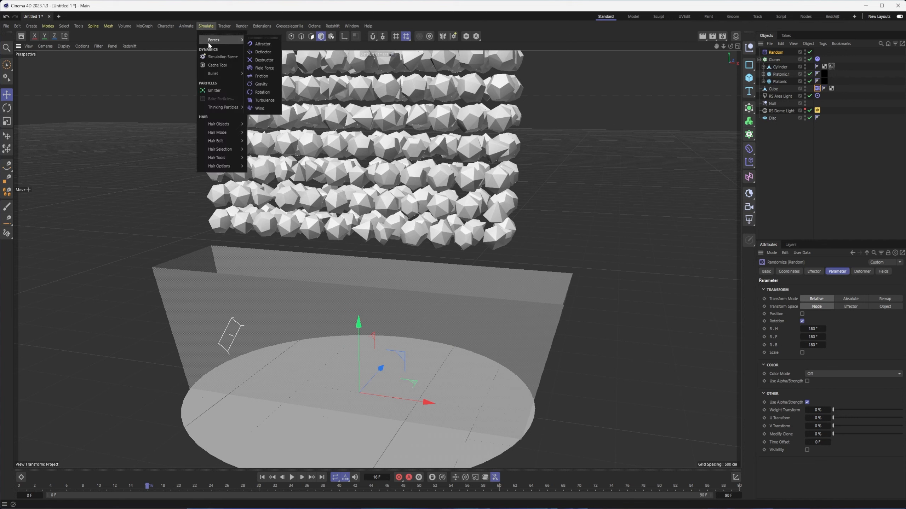
click(262, 76)
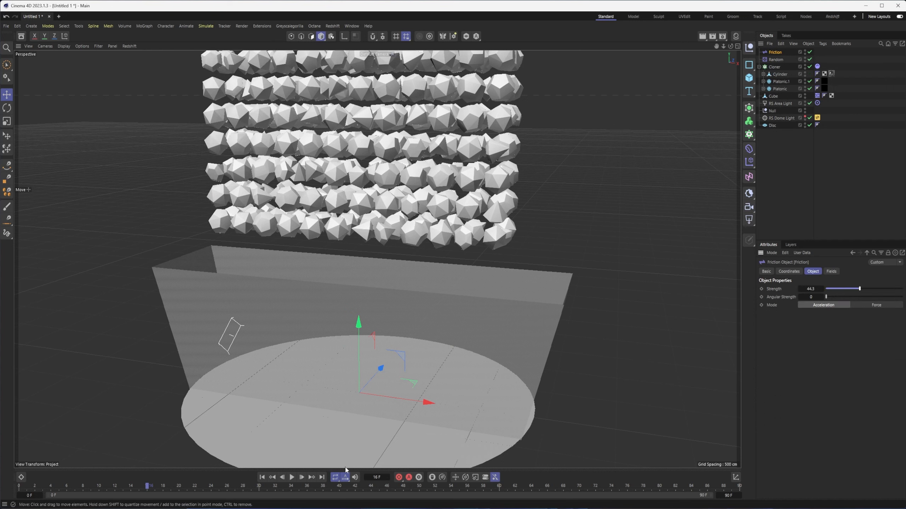
- Play the simulation from the first frame and extend the timeline to 300 frames
click(261, 477)
click(292, 477)
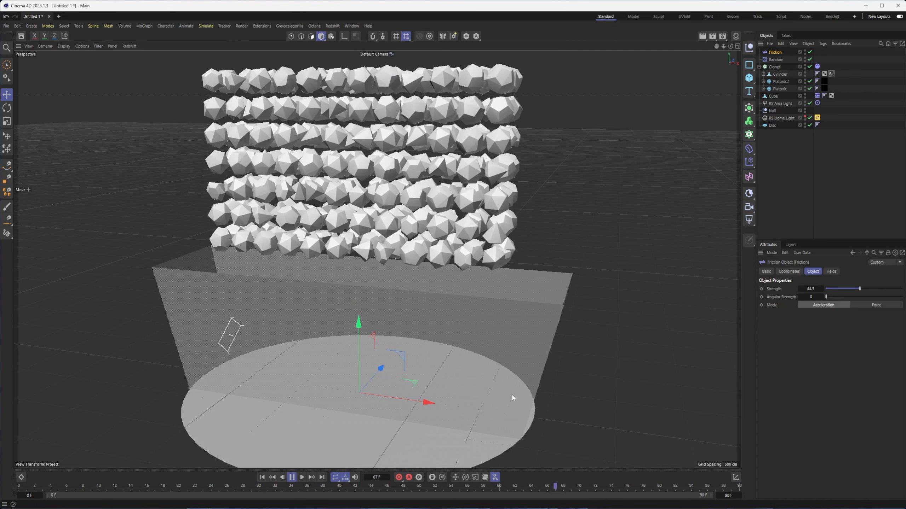
double_click(724, 496)
text(300)
key(Return)
- Examine the gems' descent toward the container from closer viewpoints while the simulation plays
alt+drag(459, 258, 473, 250)
scroll(465, 254, up, 5)
alt+middle_drag(461, 263, 513, 304)
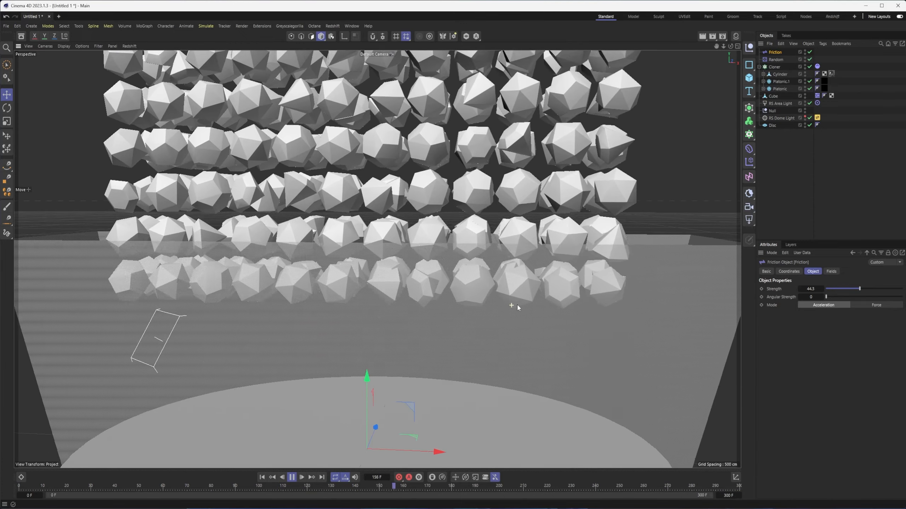
alt+drag(512, 305, 517, 280)
alt+middle_drag(516, 281, 522, 312)
alt+drag(524, 314, 520, 319)
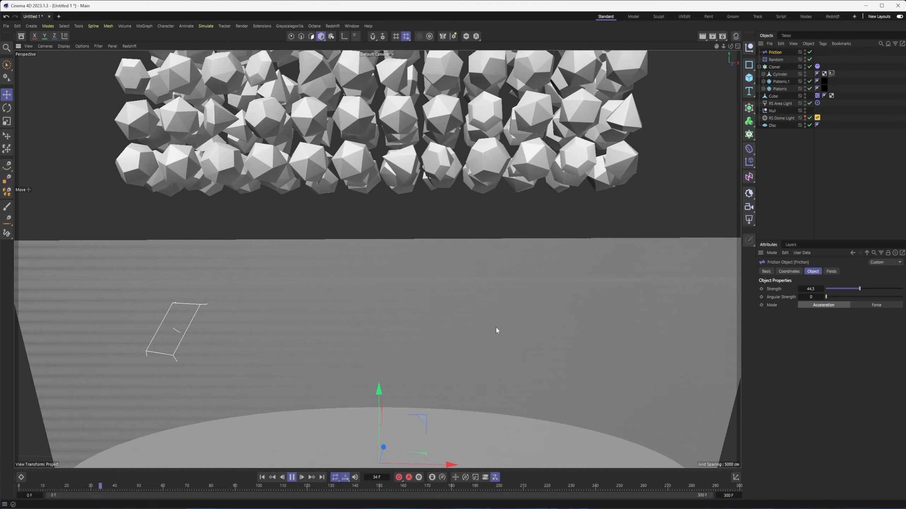
alt+drag(496, 327, 494, 375)
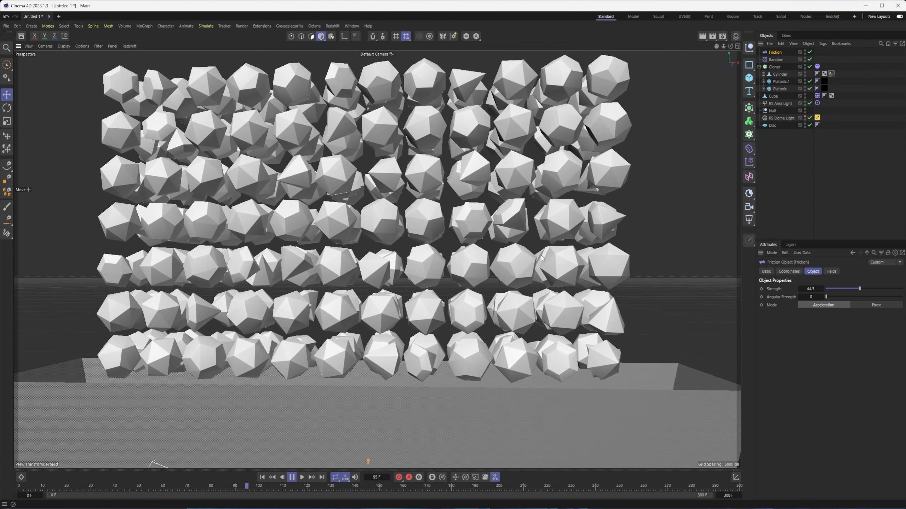
- Increase the Random effector's position variation to about 38 cm in X, 36 cm in Y and 46 cm in Z, and restart the simulation
click(775, 59)
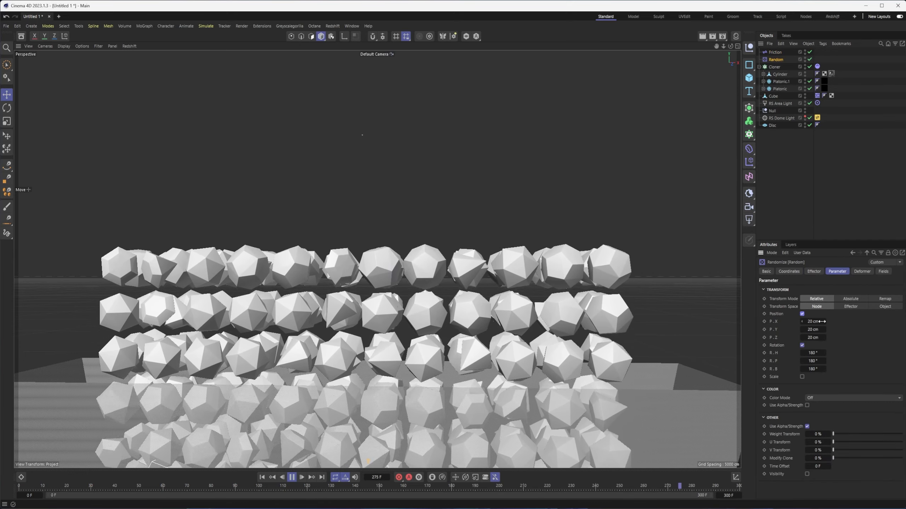
drag(823, 322, 824, 337)
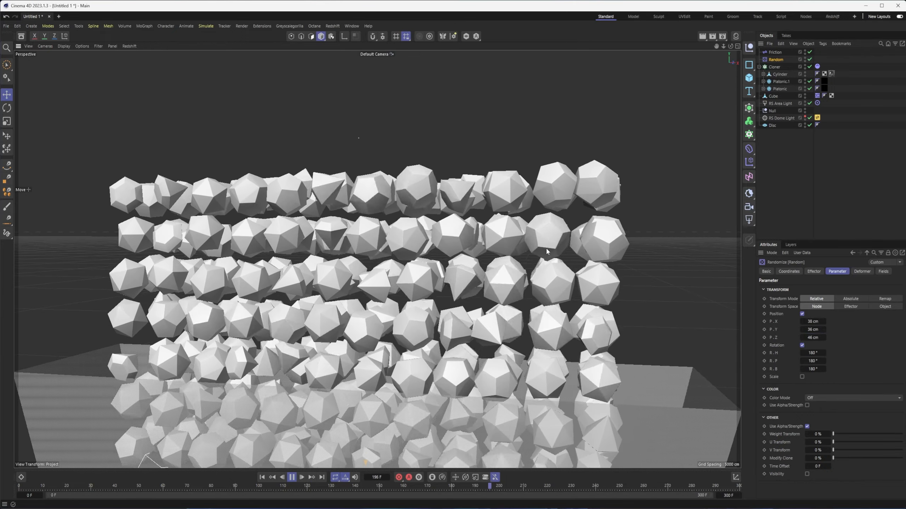
click(263, 478)
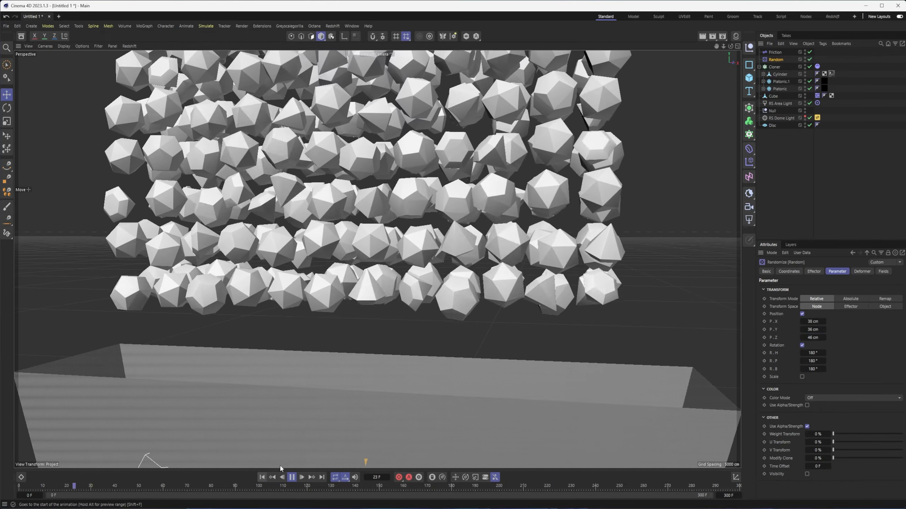
- Set the Friction force's angular strength to 2.6 and restart the simulation from the first frame
click(775, 52)
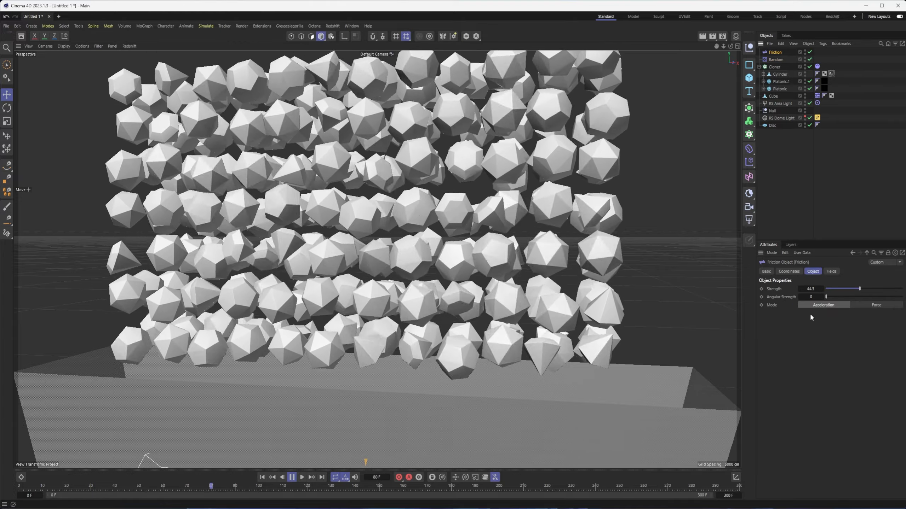
drag(825, 297, 845, 300)
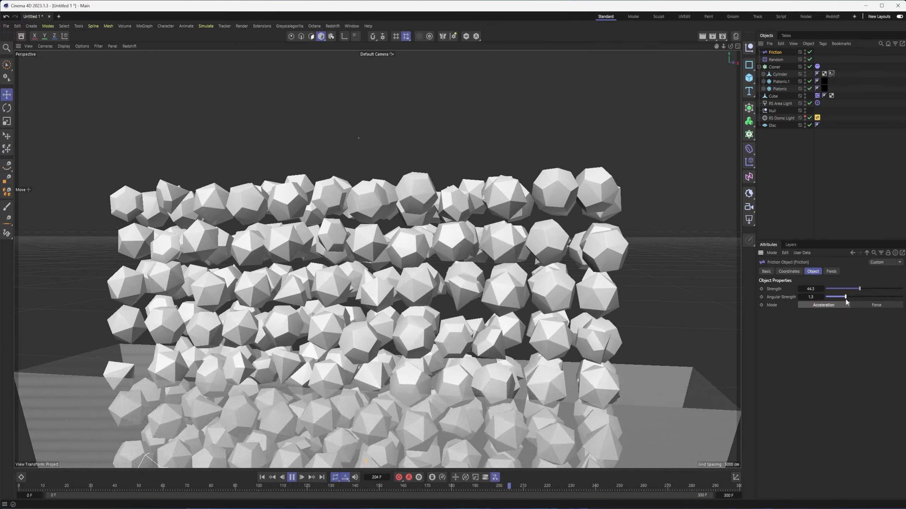
click(262, 478)
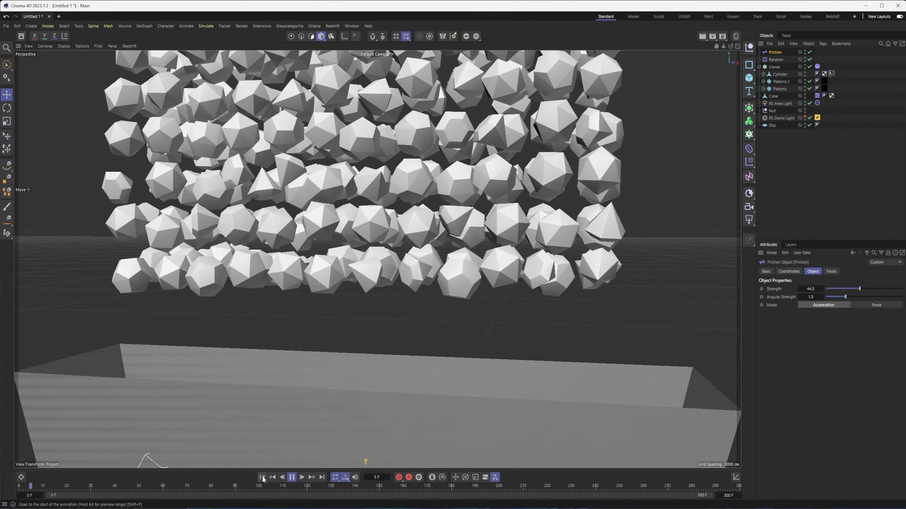
drag(845, 297, 866, 297)
alt+drag(623, 211, 547, 222)
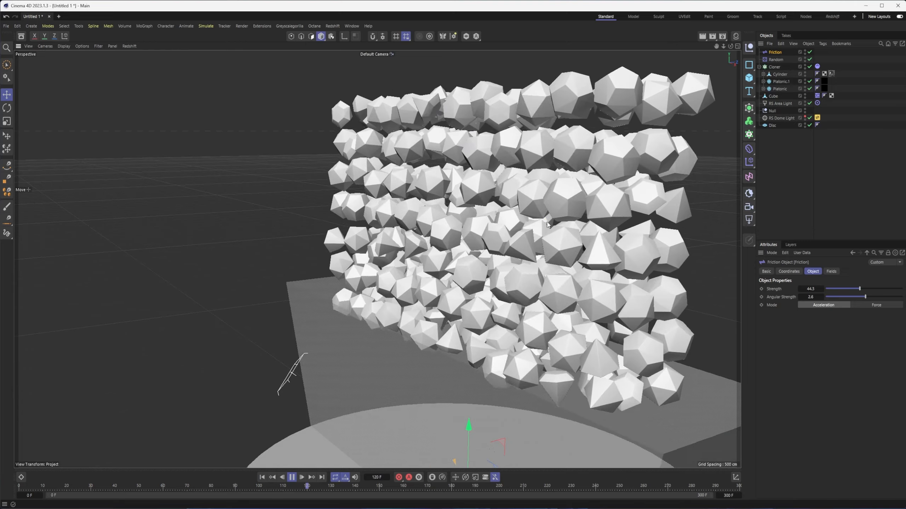
alt+right_drag(548, 224, 506, 228)
alt+drag(507, 228, 478, 214)
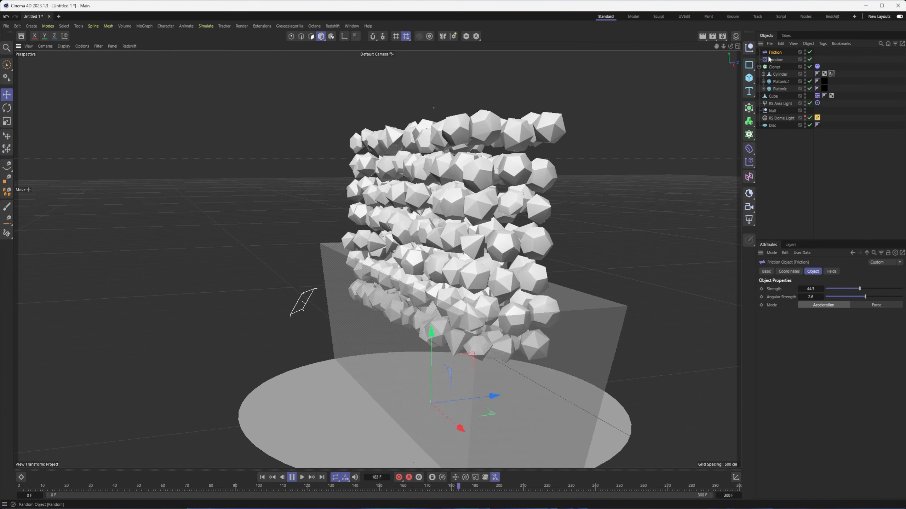
- Lower the Friction force's strength to 14.9 and frame the falling gems in a close front view
drag(859, 289, 836, 288)
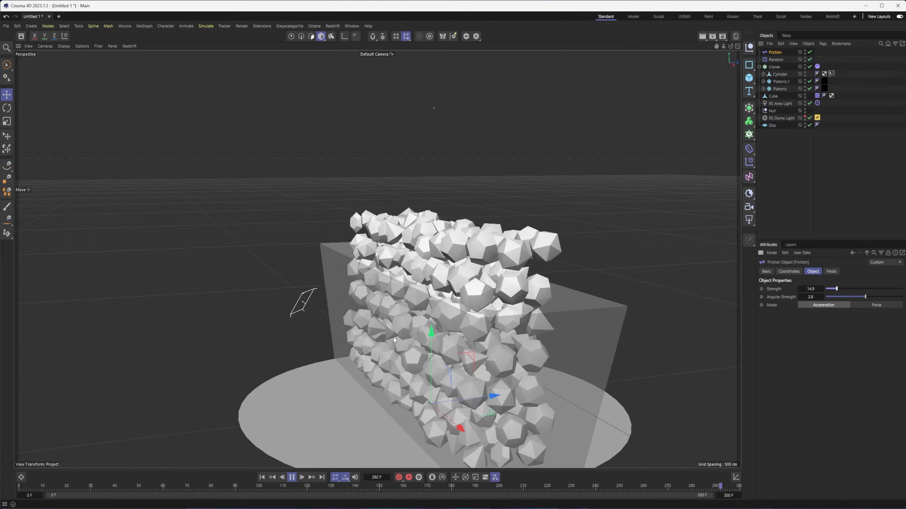
alt+drag(394, 337, 463, 336)
alt+right_drag(403, 323, 429, 313)
alt+middle_drag(453, 292, 461, 260)
alt+right_drag(461, 260, 484, 254)
alt+middle_drag(484, 254, 491, 272)
alt+drag(488, 273, 497, 268)
alt+middle_drag(497, 268, 507, 263)
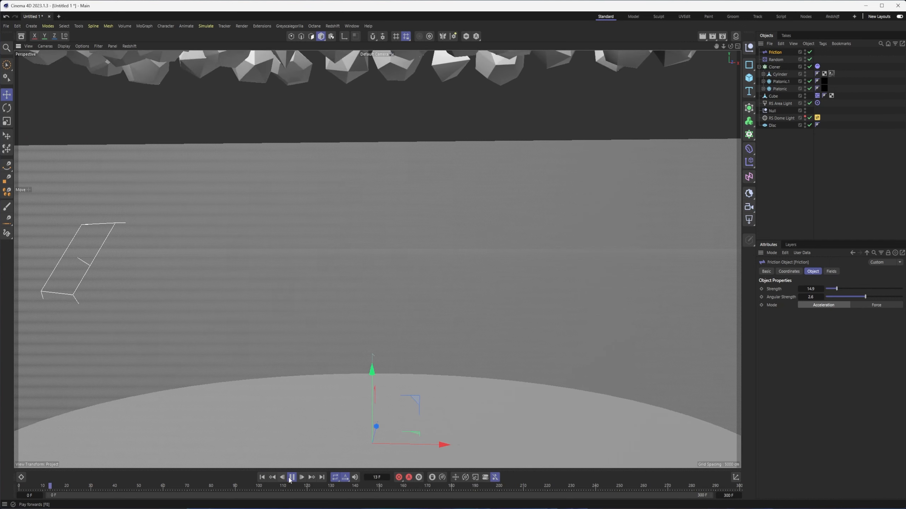
- Hide the container cube in the viewport and render, and play the simulation up to frame 207
click(291, 478)
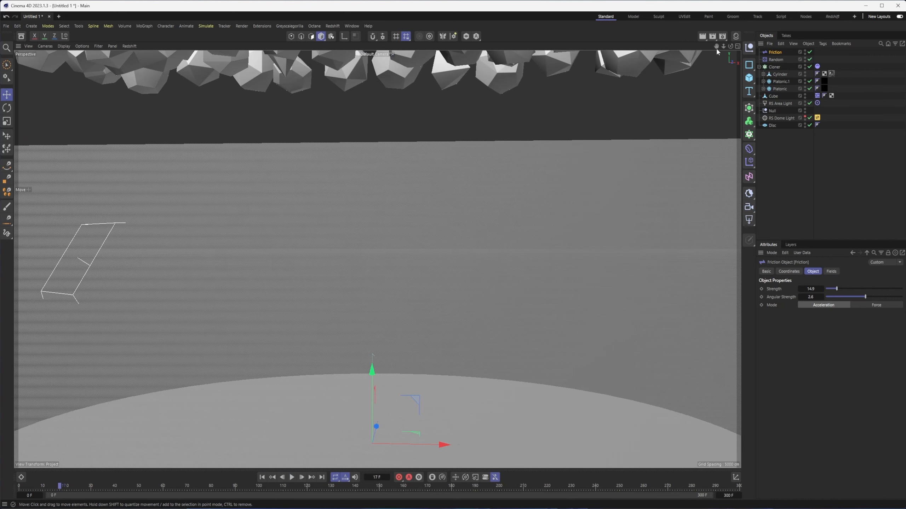
click(804, 95)
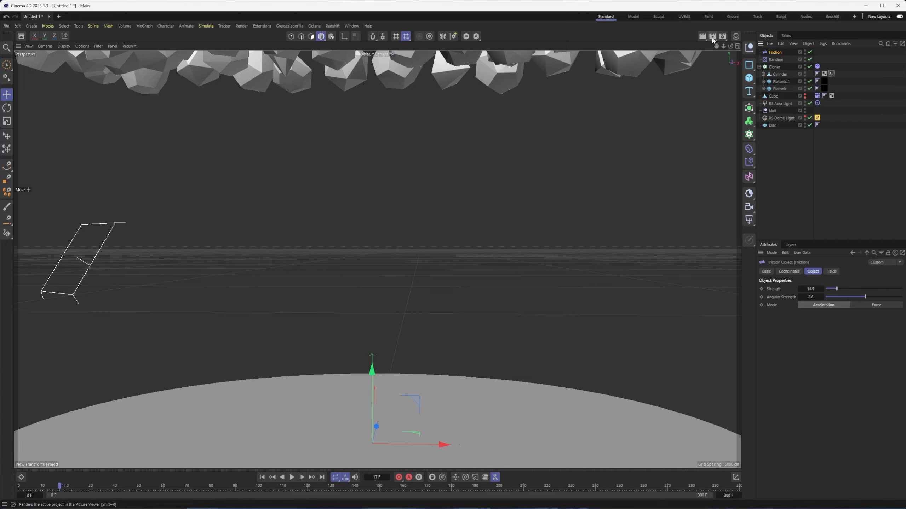
click(291, 478)
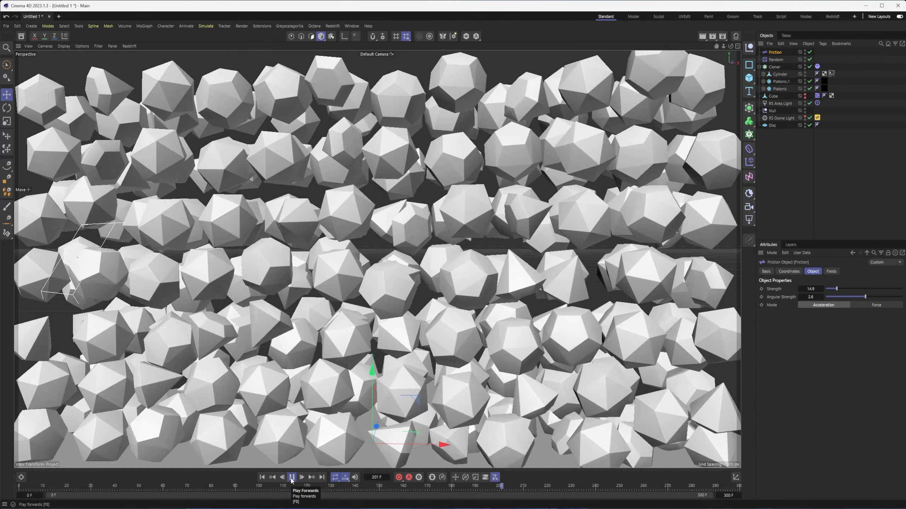
click(291, 478)
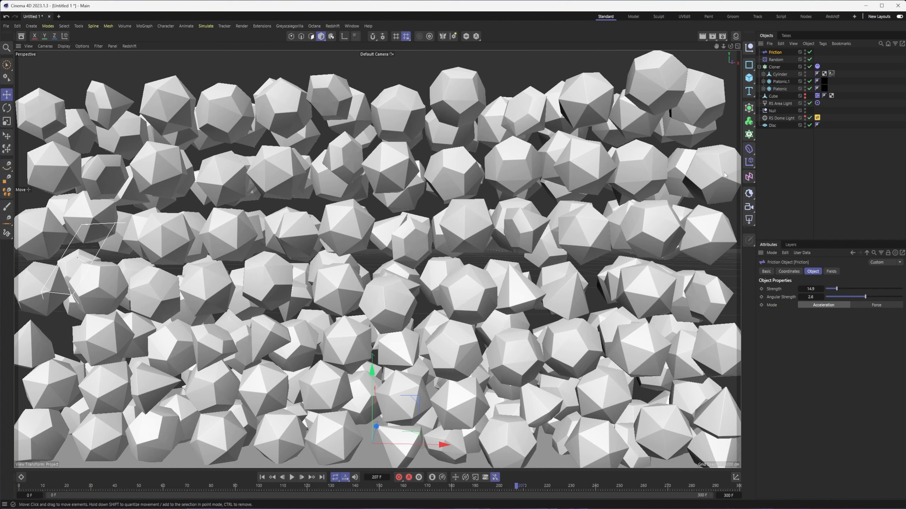
- Start the Redshift interactive preview render of the gems in the perspective viewport
click(132, 46)
click(137, 60)
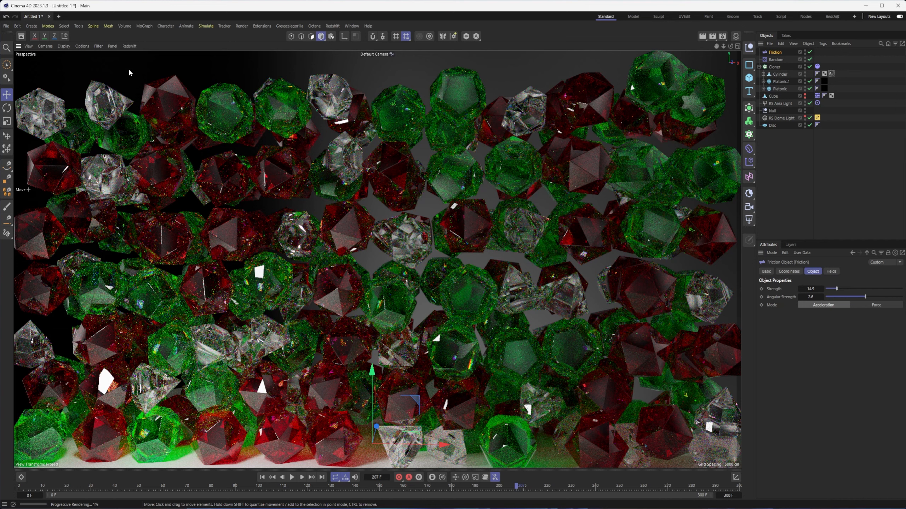
- Examine the finished gem render in the Picture Viewer as a look reference, and close the viewer
click(352, 26)
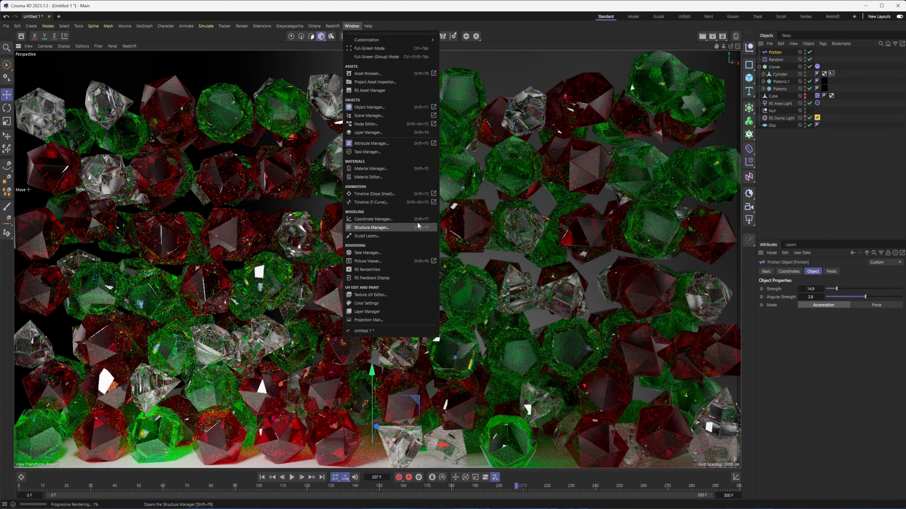
click(404, 263)
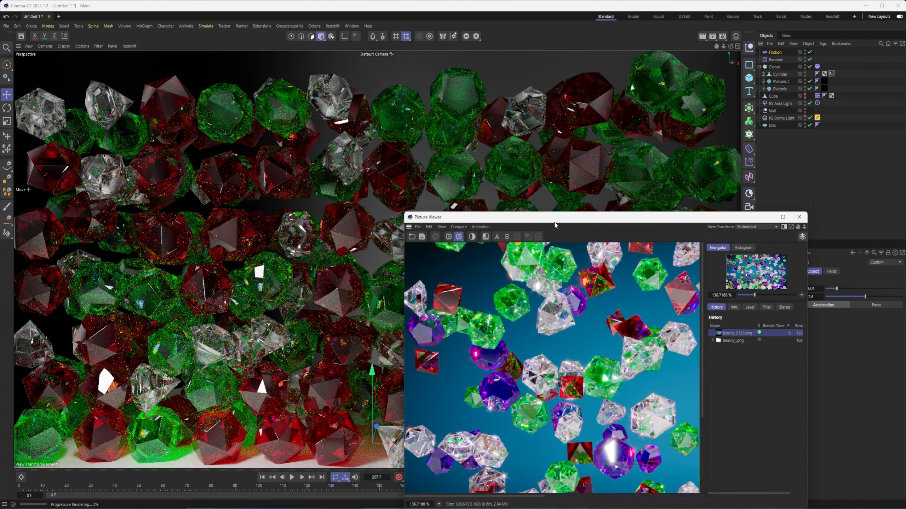
drag(549, 222, 473, 109)
scroll(463, 221, down, 5)
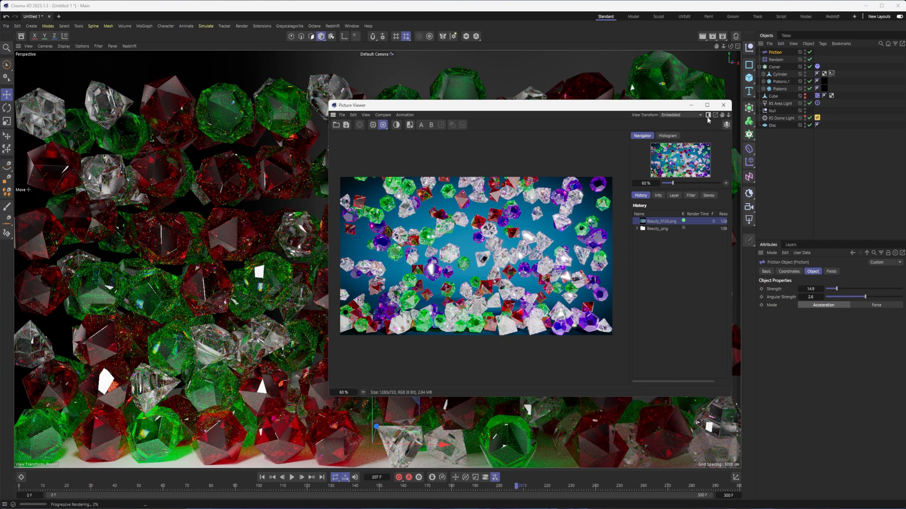
click(723, 105)
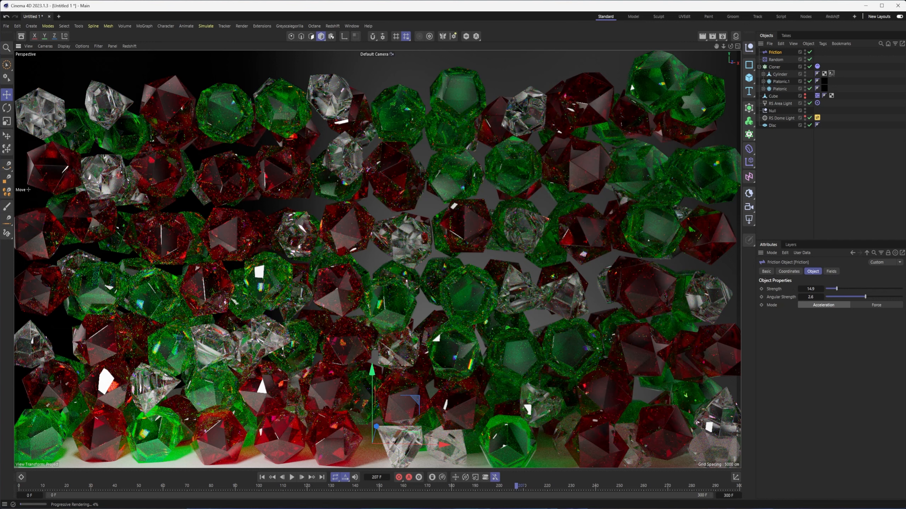
- Add a Redshift camera to the scene and set its Streak lens effect to Override
click(749, 207)
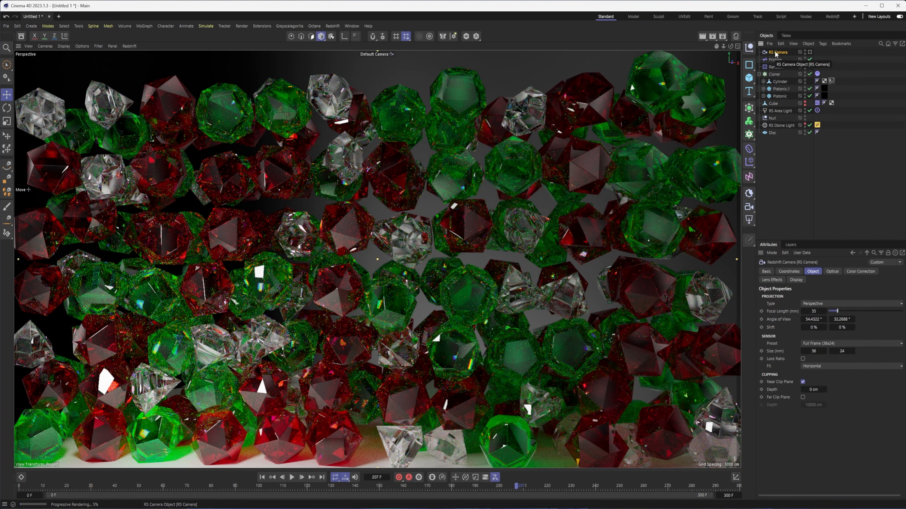
click(767, 280)
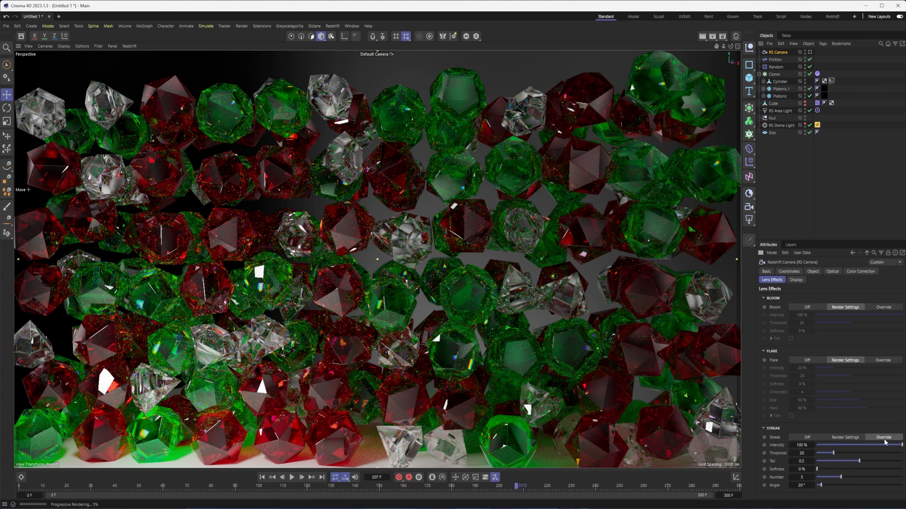
- Enable post-effects in the Redshift viewport render and lower the camera's streak threshold to 0
click(129, 46)
mouse_move(143, 145)
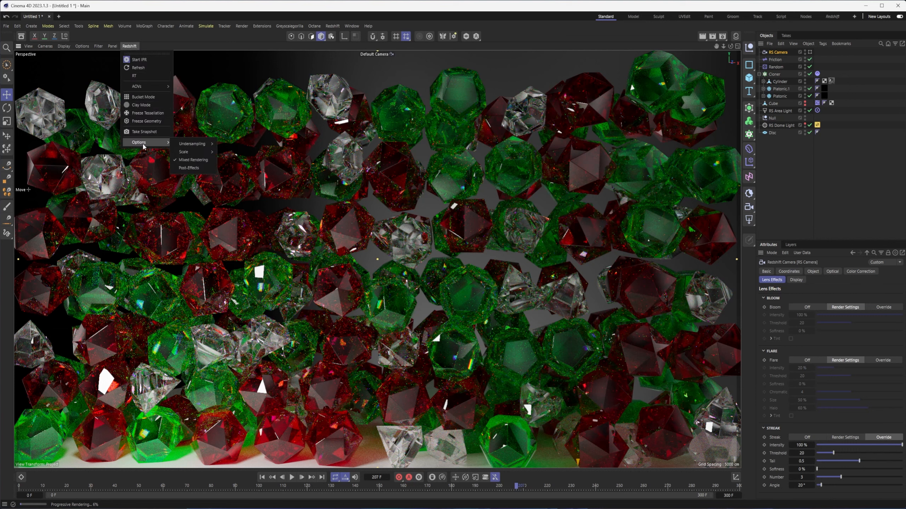
click(199, 168)
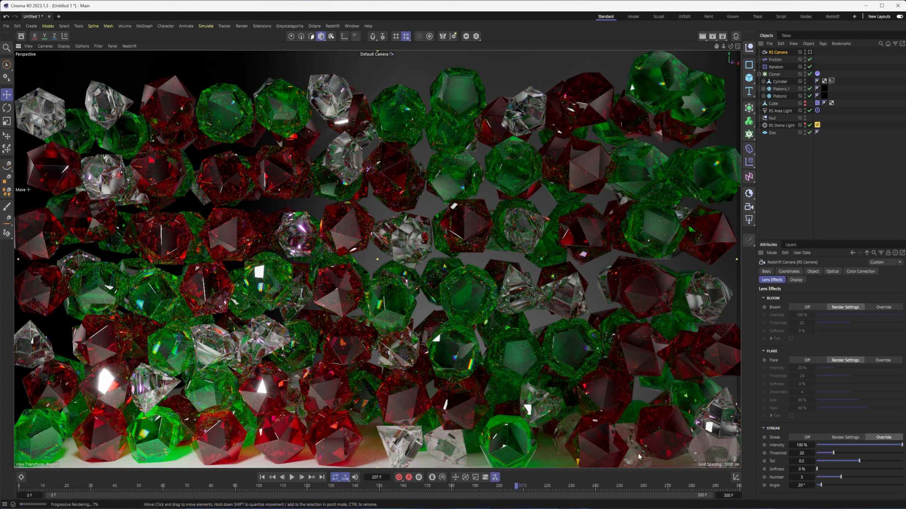
drag(829, 454, 815, 458)
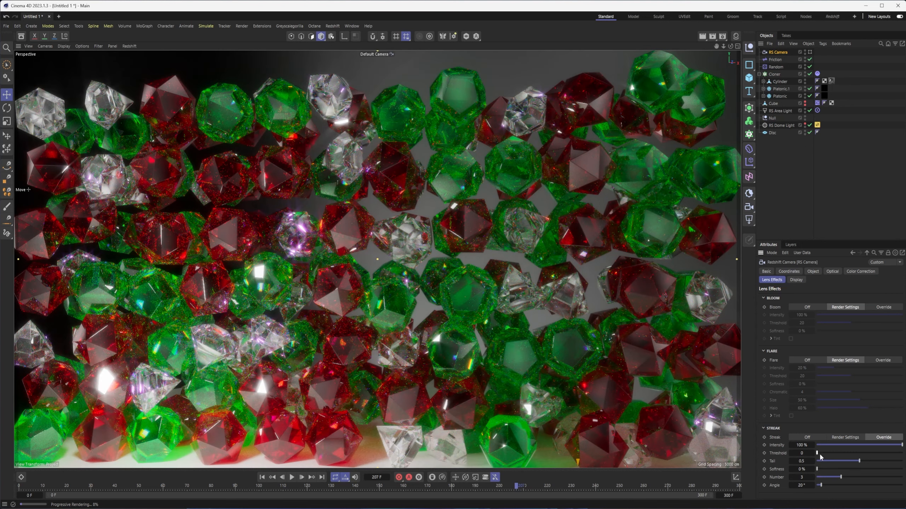